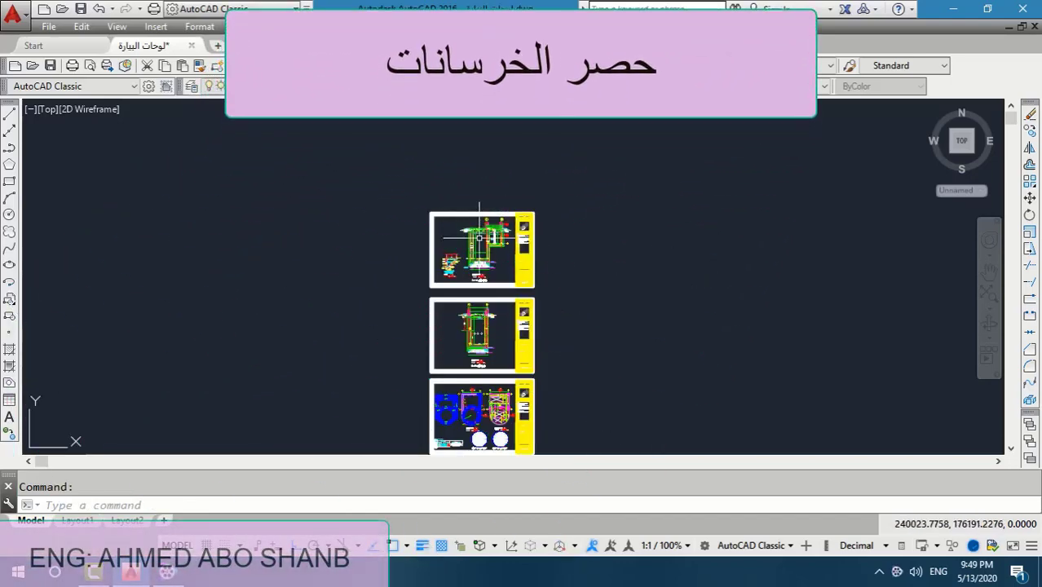
- Zoom into the pump sump section, then bring the bill of quantities PDF forward
scroll(480, 238, up, 5)
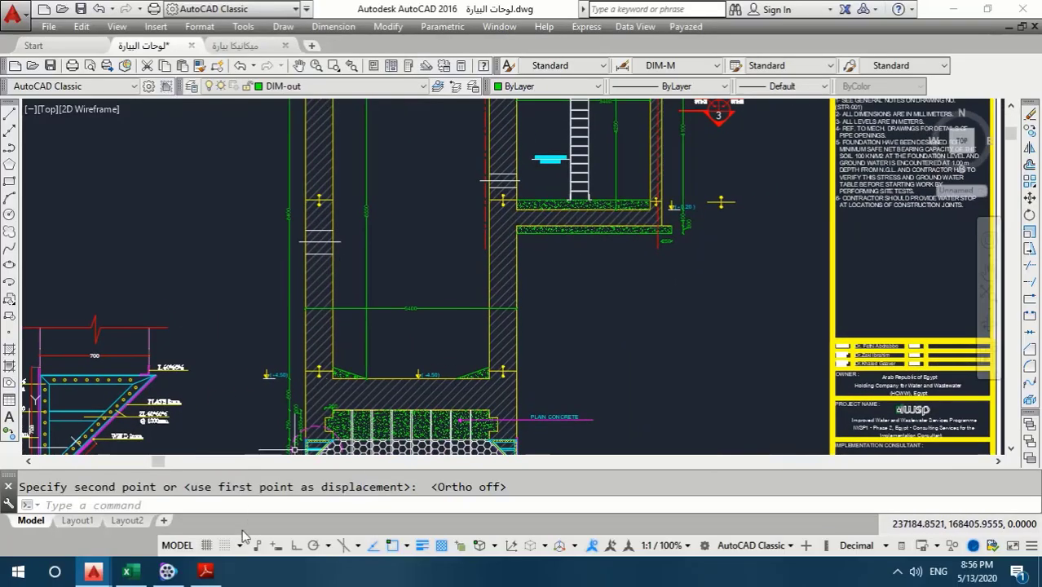
mouse_move(205, 572)
click(209, 494)
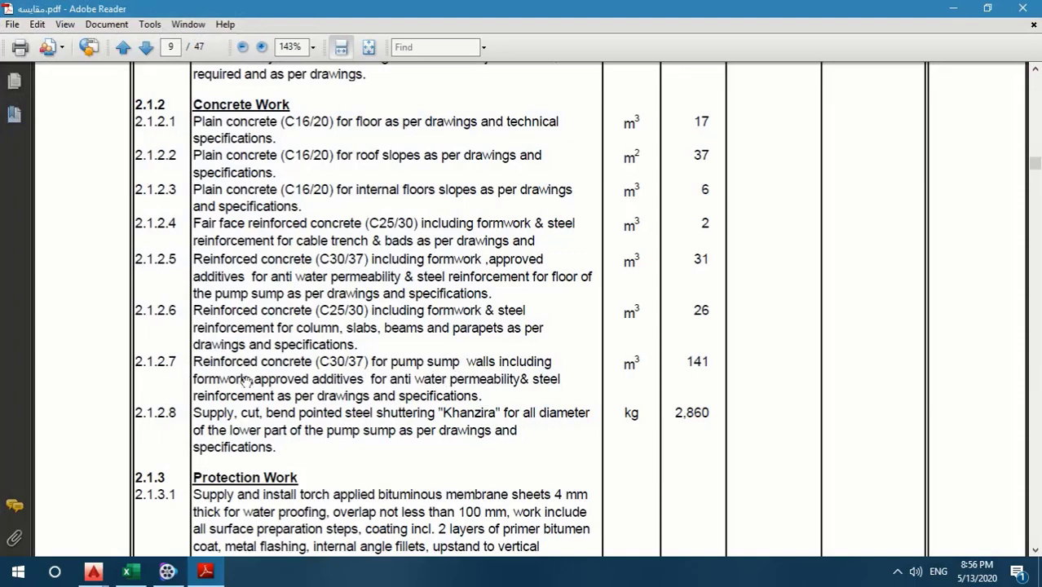
- Return to the pump sump drawing and zoom into Detail A's plain concrete under the floor
mouse_move(93, 572)
click(82, 499)
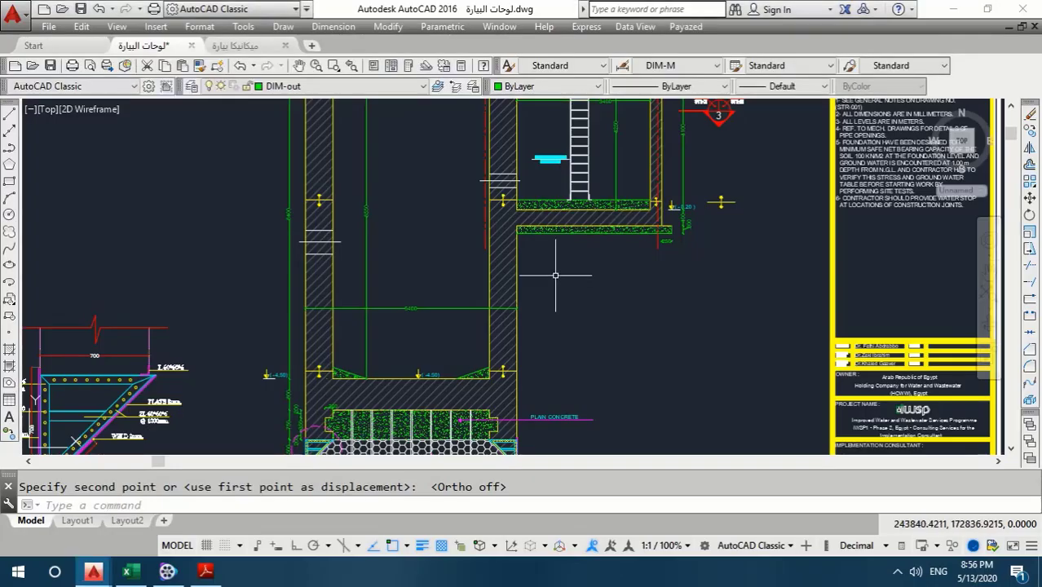
scroll(555, 276, down, 5)
scroll(424, 329, up, 2)
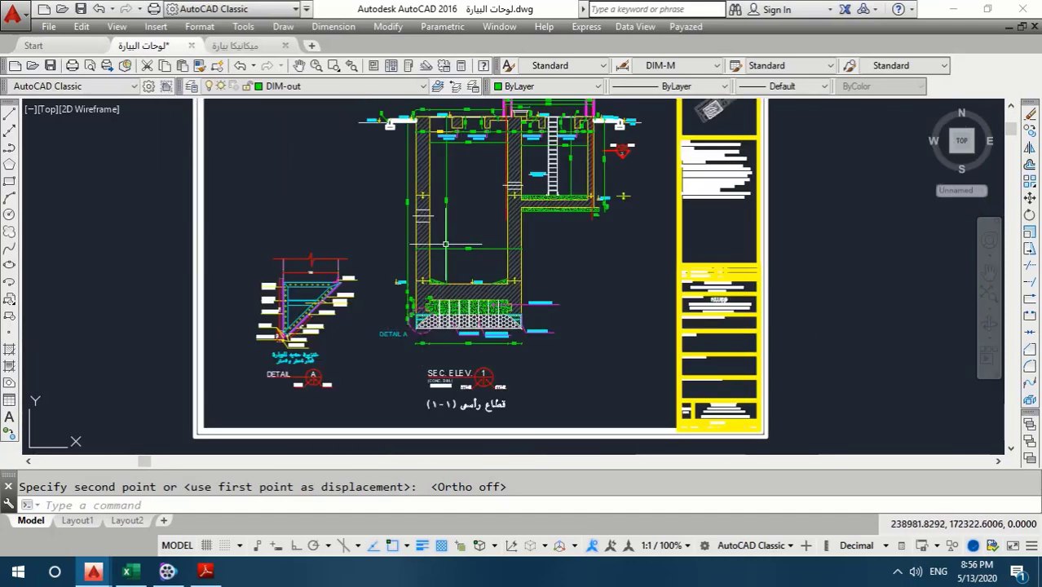
scroll(412, 342, up, 1)
scroll(404, 352, up, 1)
scroll(399, 359, up, 3)
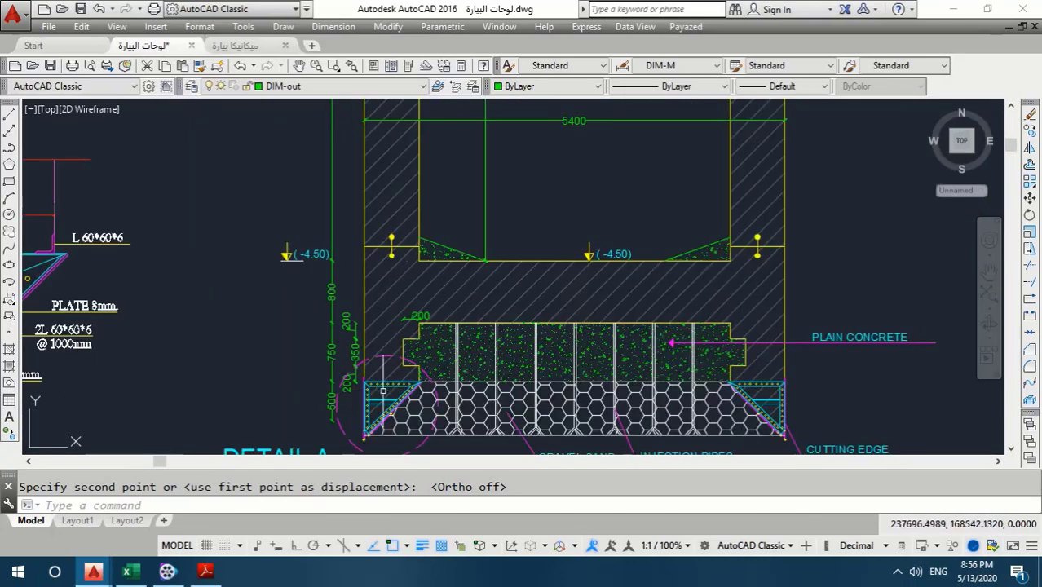
scroll(398, 367, up, 1)
scroll(399, 375, up, 1)
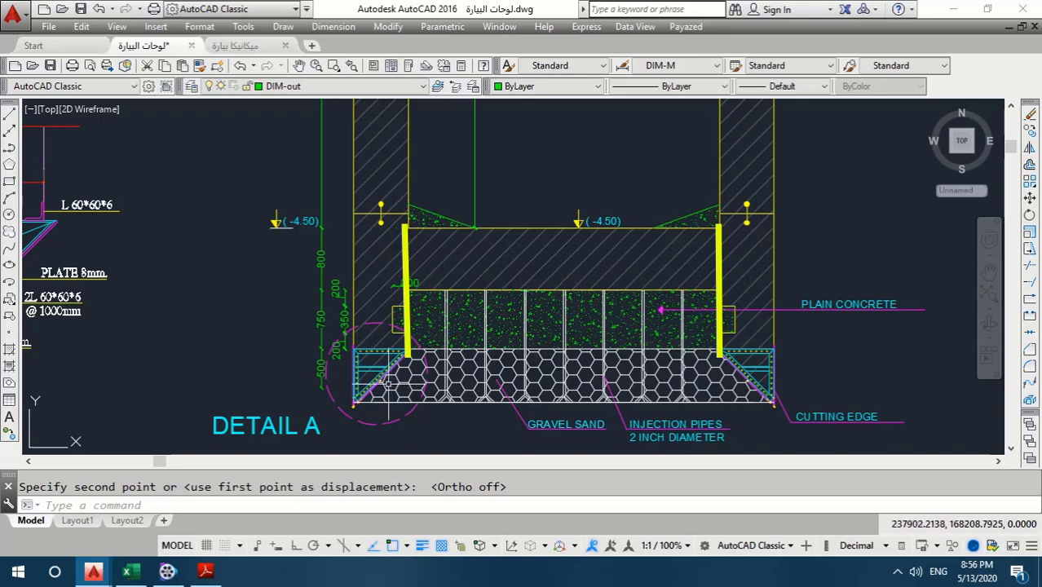
scroll(371, 350, down, 4)
scroll(407, 309, down, 1)
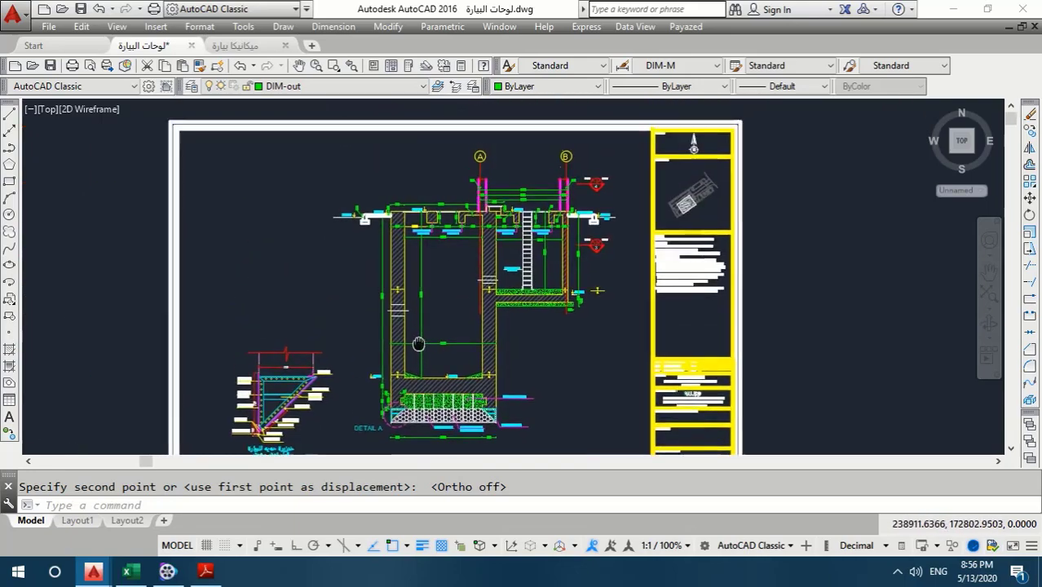
scroll(433, 293, up, 2)
scroll(445, 289, up, 3)
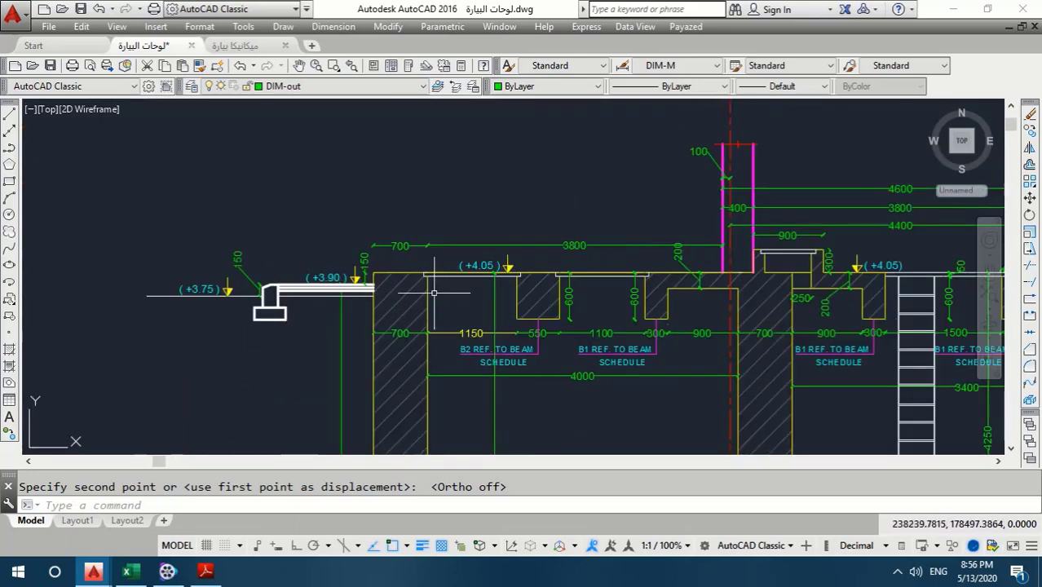
scroll(583, 330, up, 1)
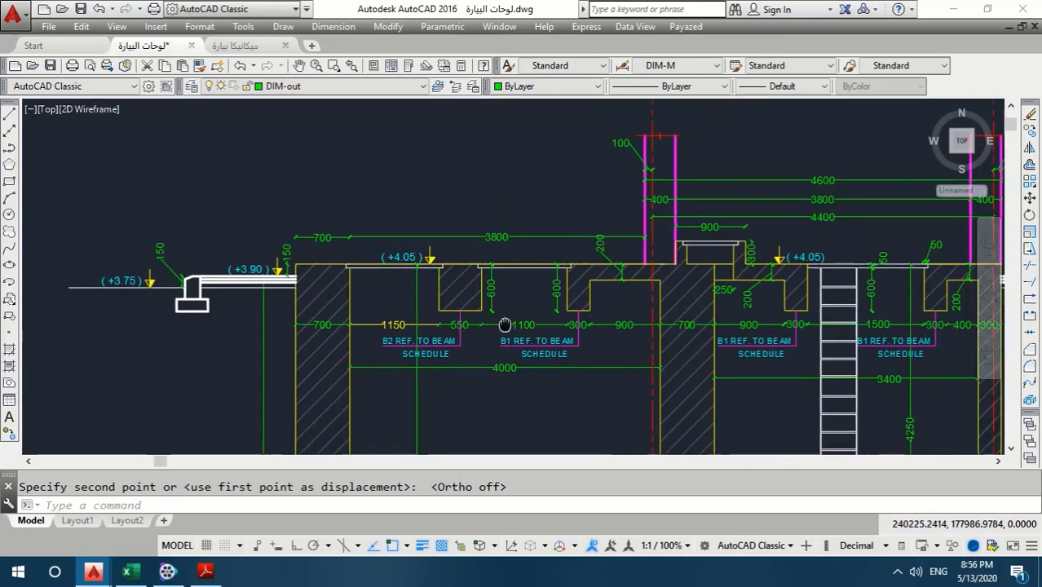
scroll(577, 269, up, 2)
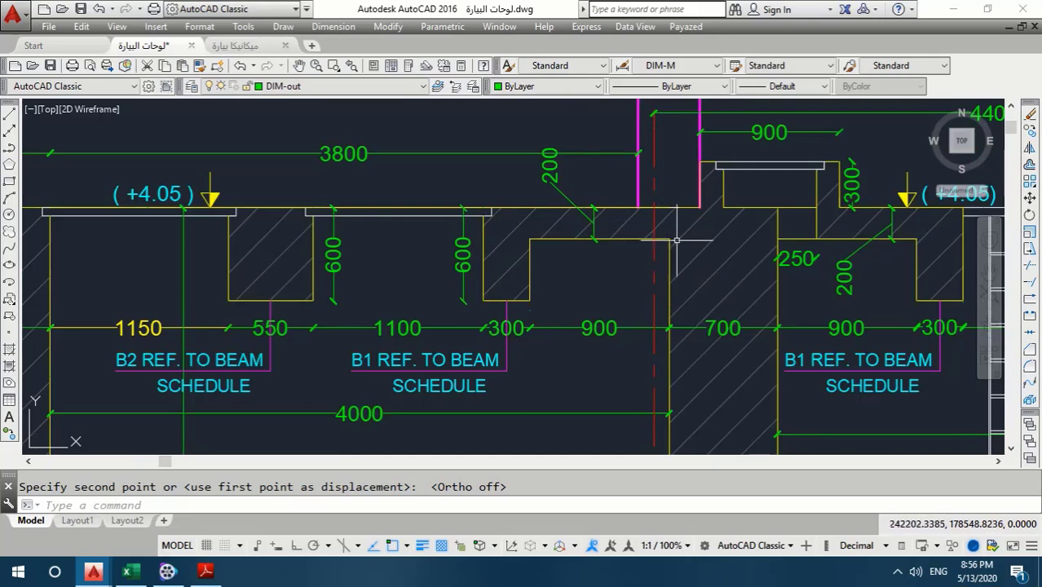
- Pan over to the small circular pit detail, then back to the sump section sheet
scroll(676, 240, down, 5)
scroll(597, 255, down, 3)
middle_drag(195, 344, 301, 312)
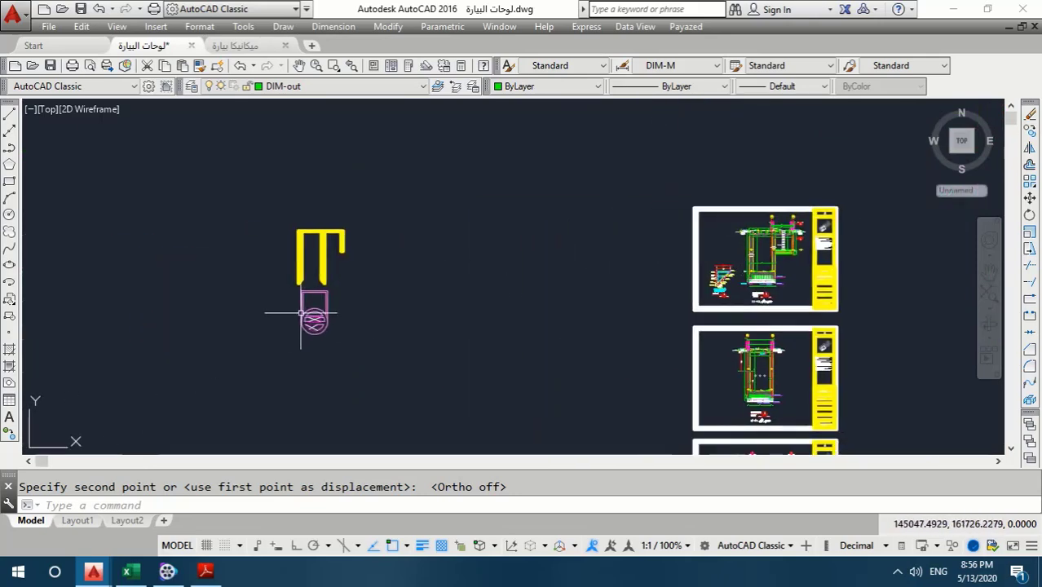
scroll(301, 312, up, 7)
scroll(445, 271, up, 2)
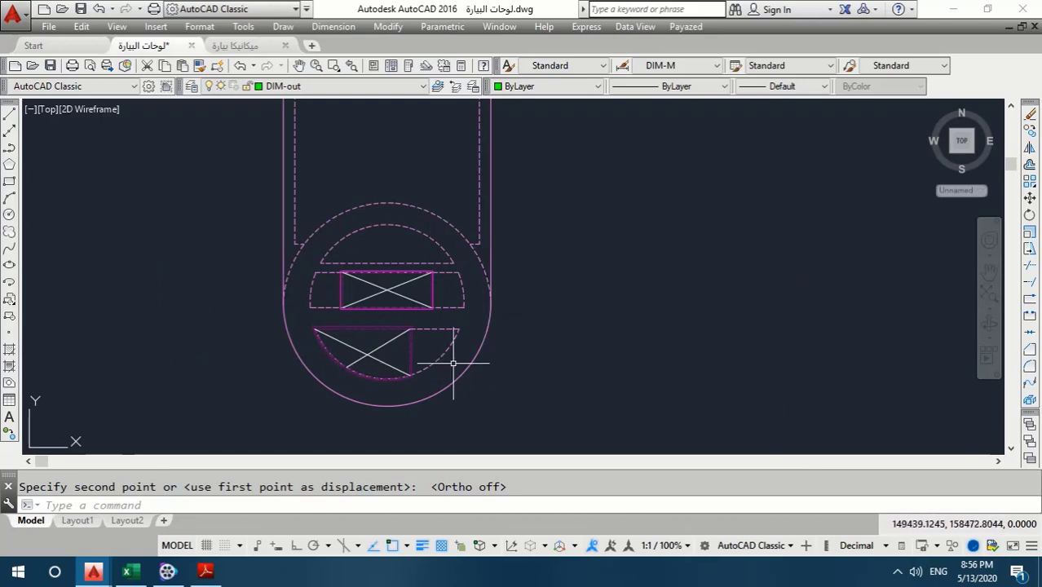
scroll(360, 289, down, 4)
scroll(264, 306, down, 4)
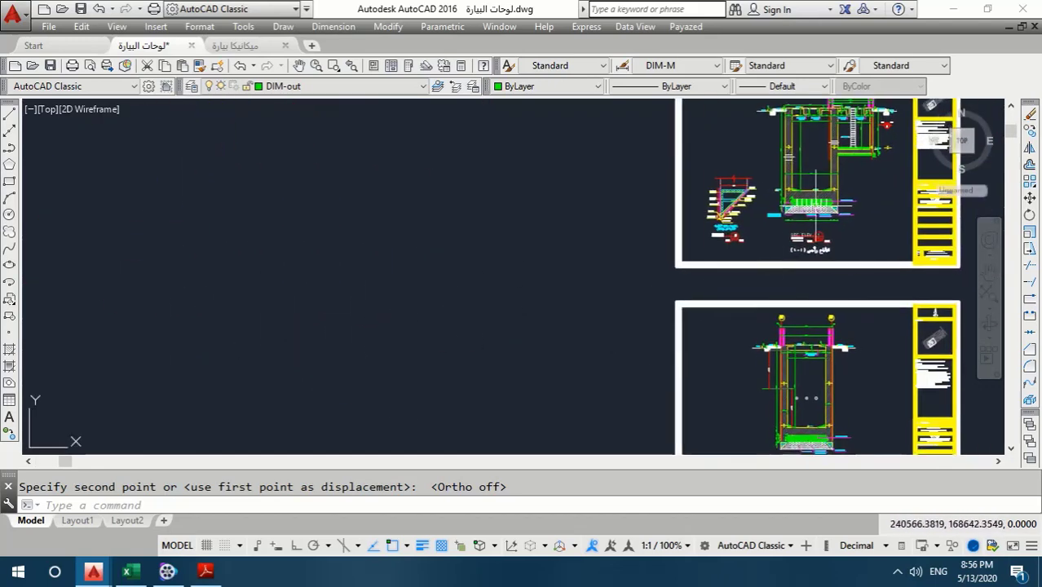
middle_drag(721, 279, 544, 377)
scroll(544, 376, up, 3)
scroll(544, 377, up, 2)
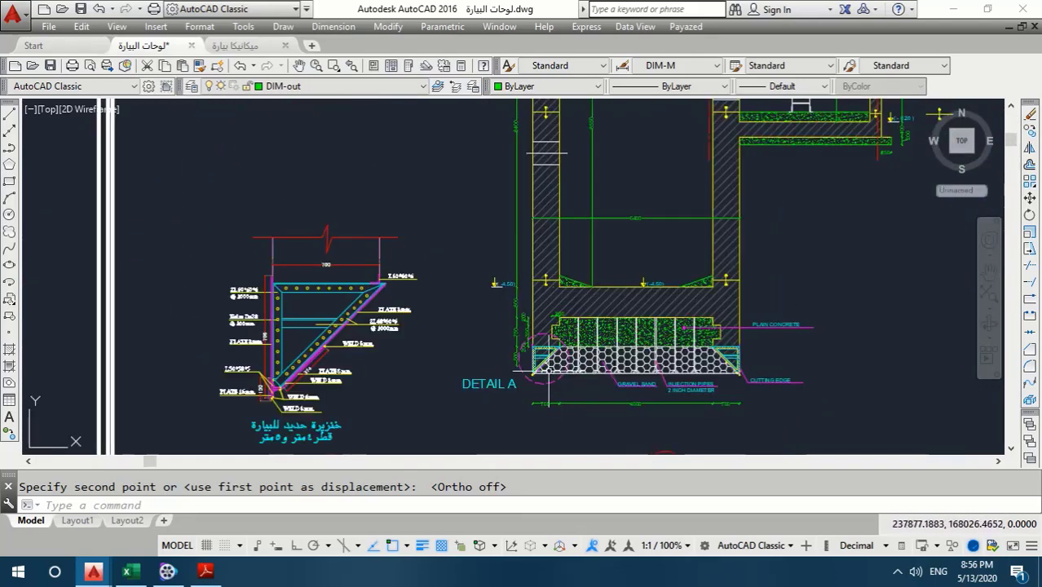
scroll(544, 377, down, 5)
scroll(571, 269, up, 3)
scroll(583, 265, up, 4)
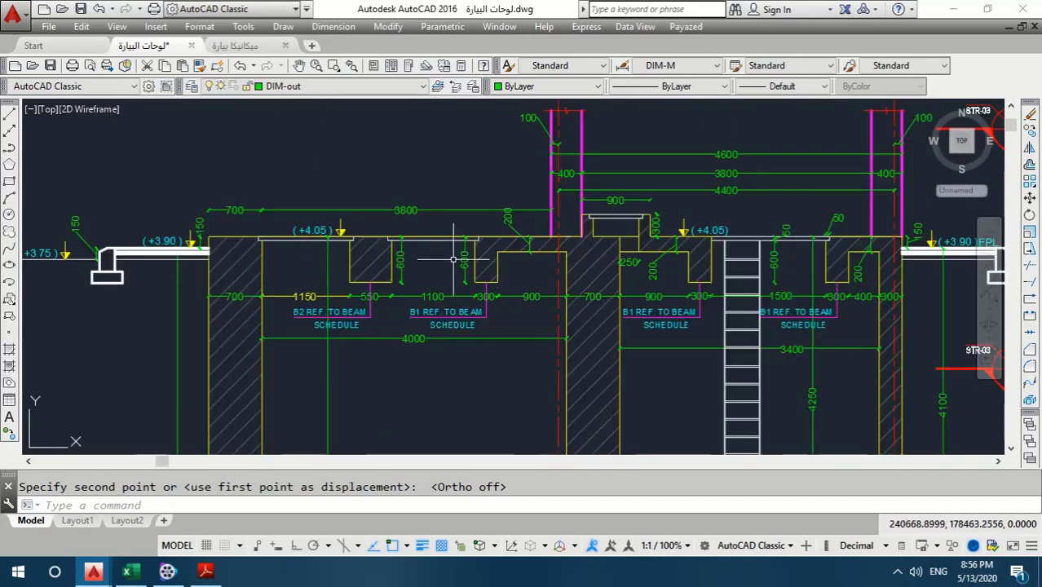
scroll(454, 259, down, 5)
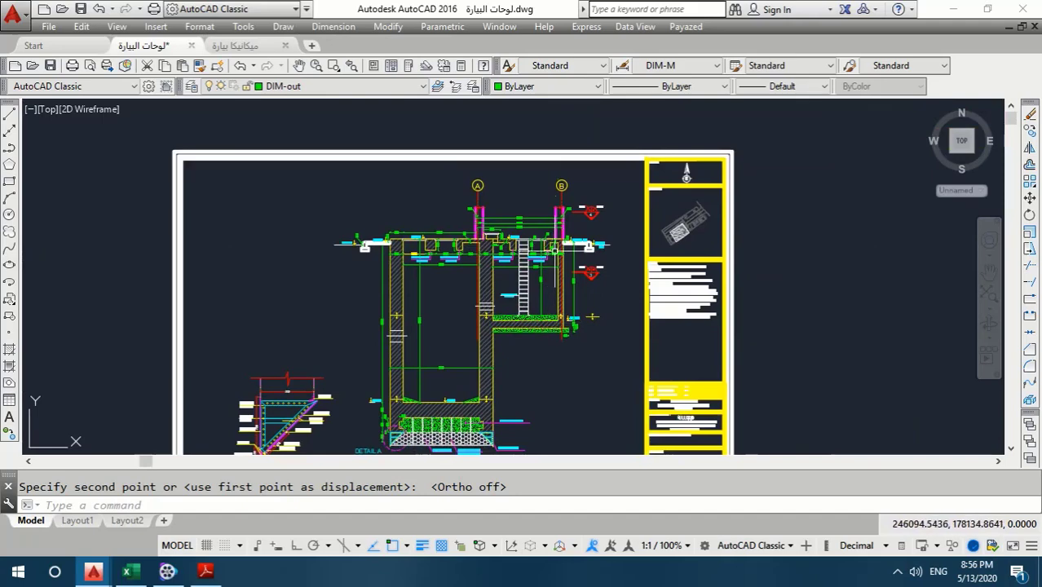
scroll(555, 250, up, 3)
scroll(593, 357, up, 2)
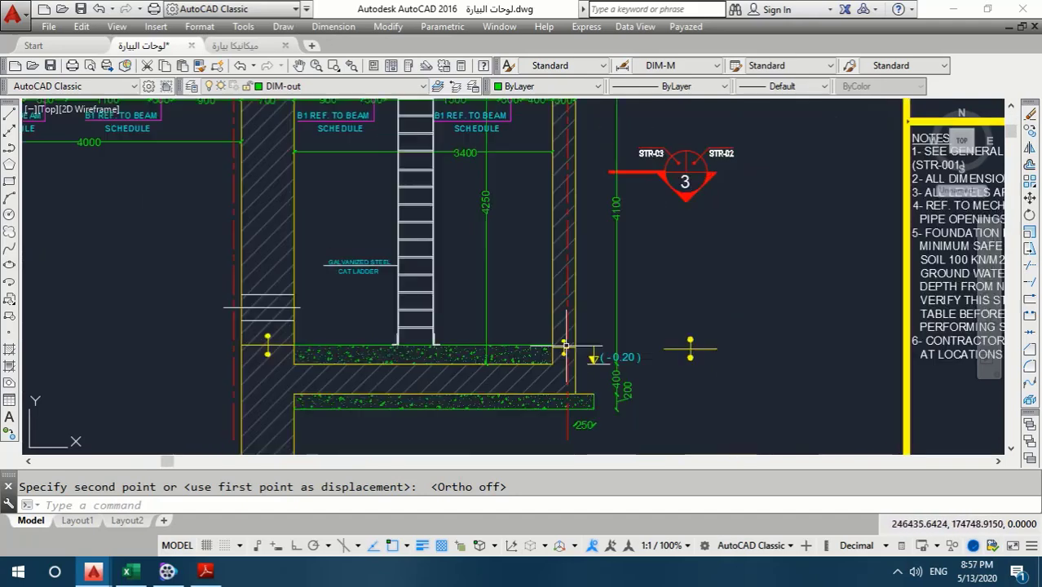
scroll(572, 364, up, 2)
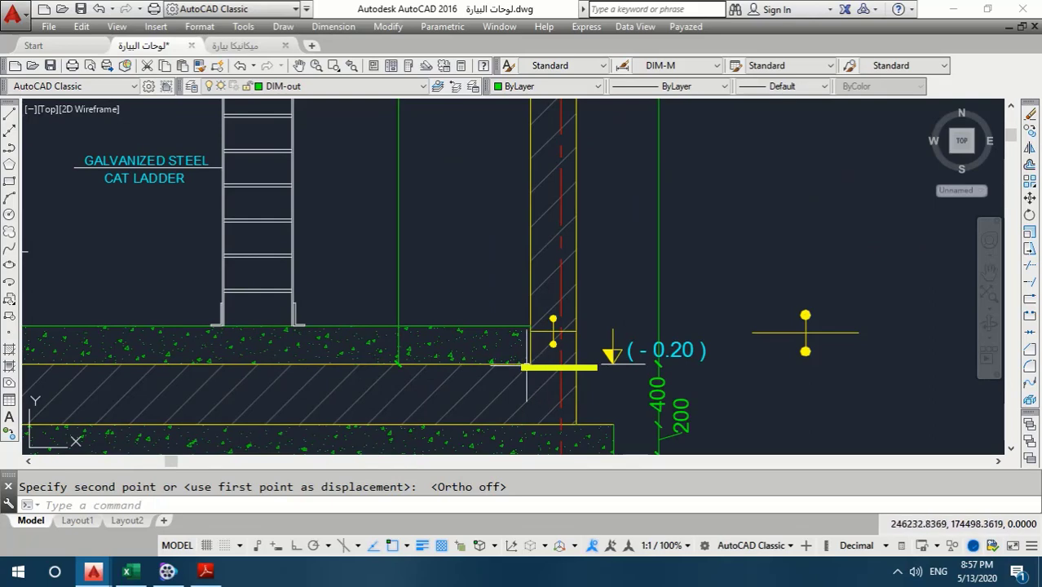
scroll(552, 364, down, 3)
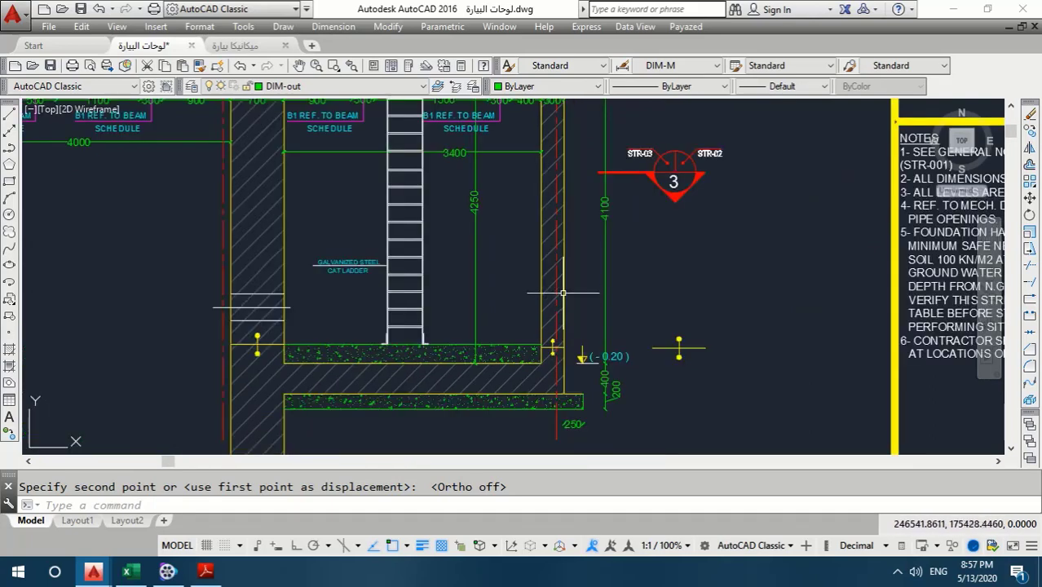
middle_drag(569, 147, 570, 234)
scroll(555, 117, up, 2)
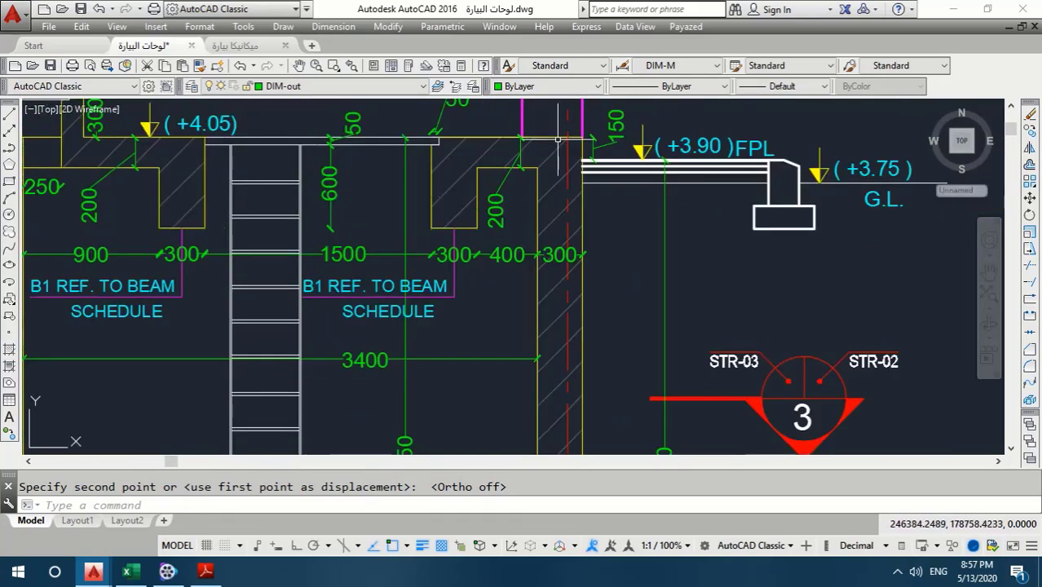
middle_drag(555, 116, 552, 282)
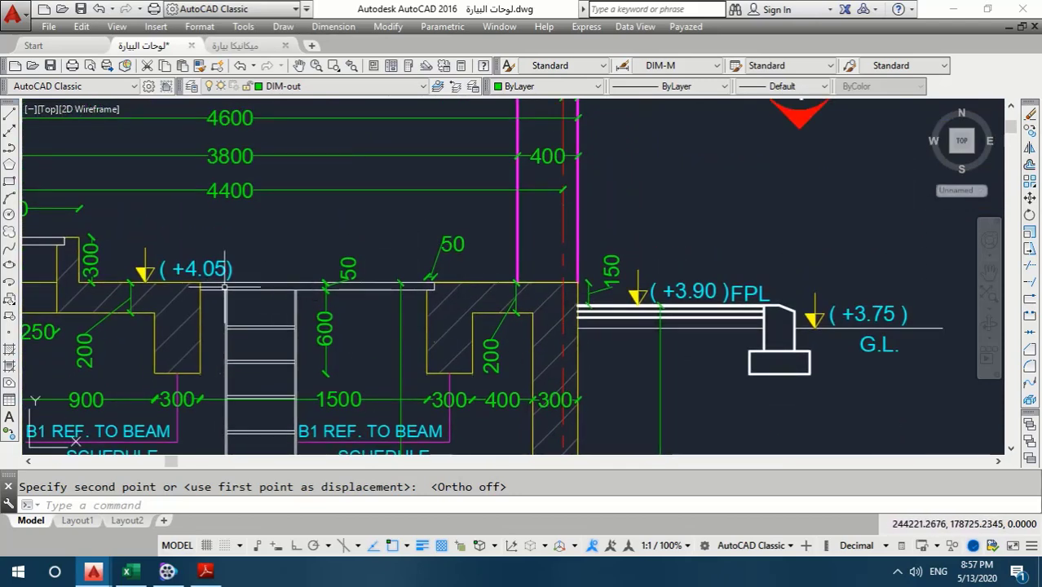
scroll(563, 315, up, 2)
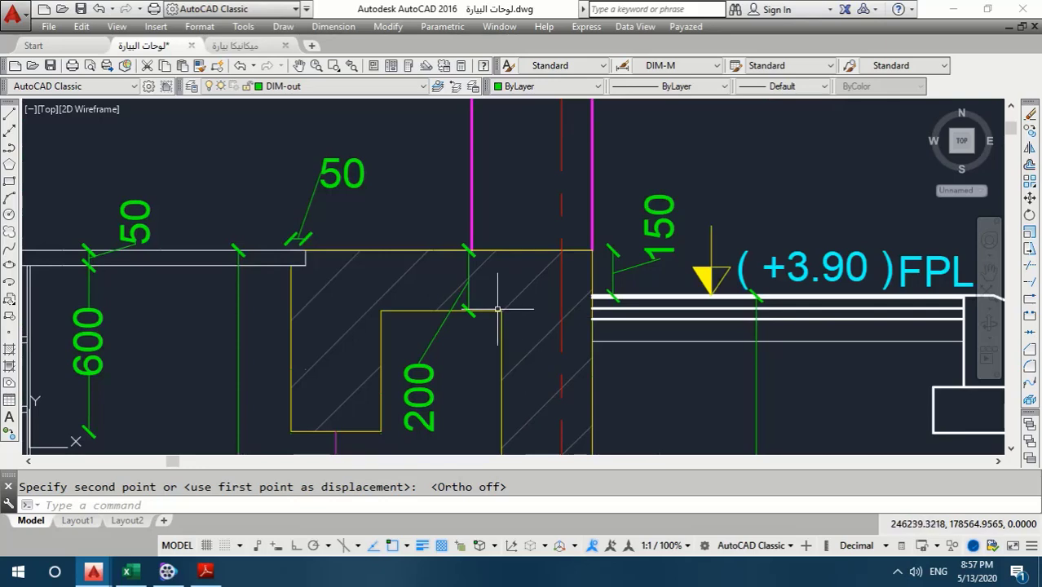
scroll(552, 307, down, 10)
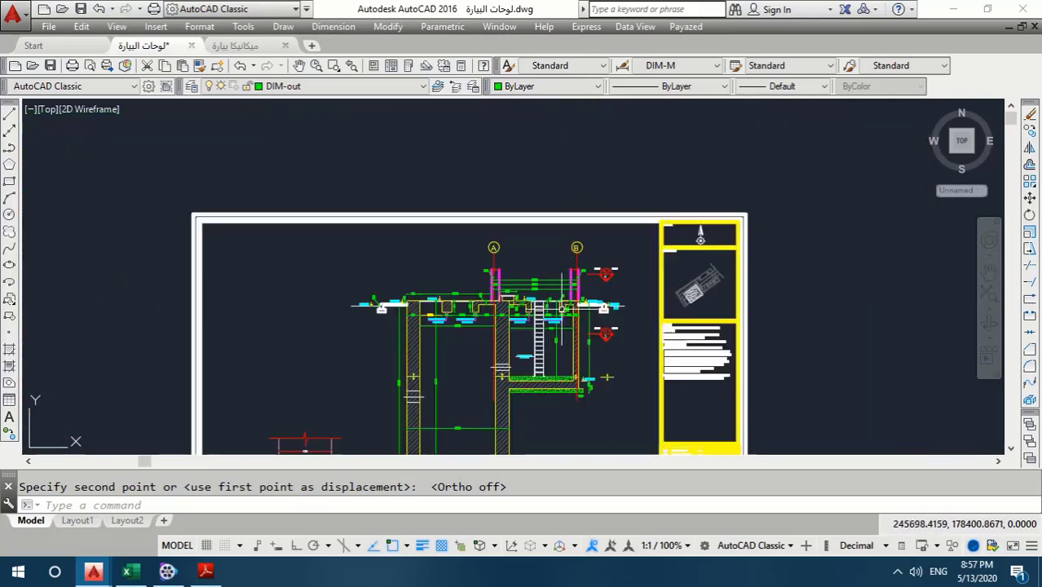
scroll(522, 297, up, 1)
scroll(522, 297, up, 1)
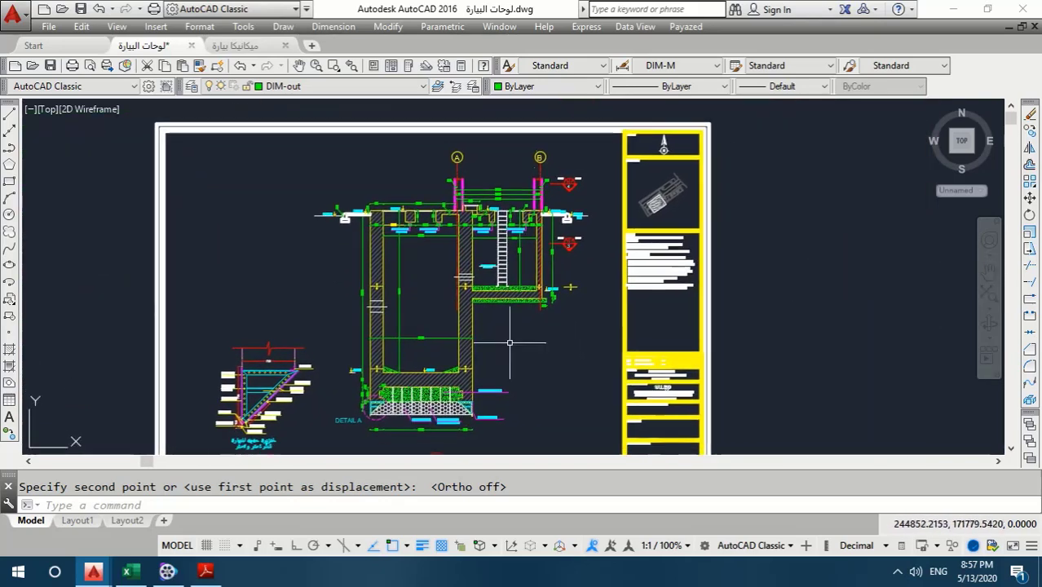
scroll(522, 326, up, 2)
mouse_move(559, 331)
middle_down()
mouse_move(542, 343)
mouse_move(396, 313)
middle_up()
scroll(538, 345, down, 3)
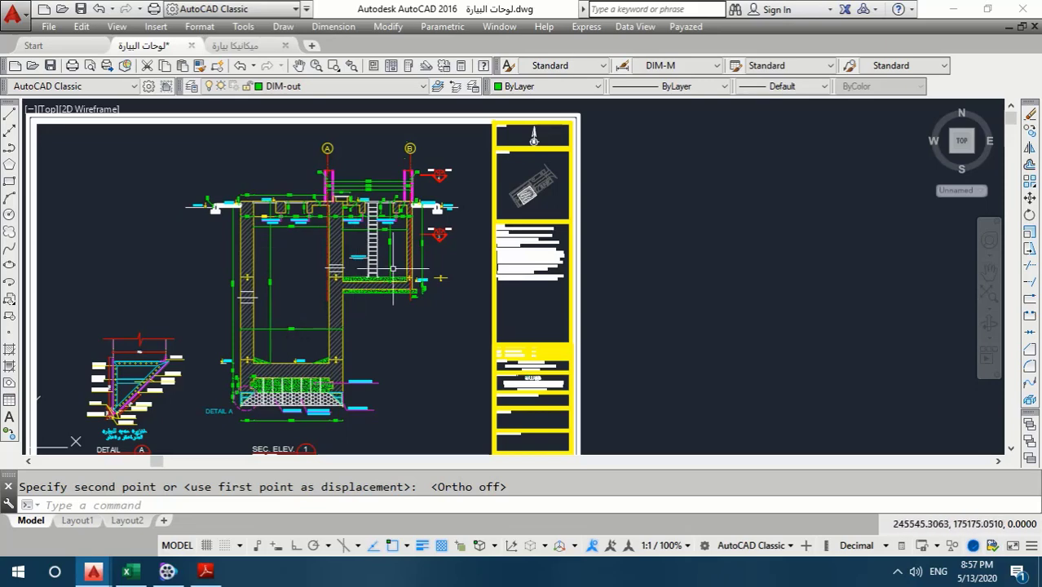
- Switch to the ميكانيكا بيارة drawing and centre the pump pit plans
click(235, 45)
scroll(392, 196, down, 5)
middle_drag(406, 191, 406, 202)
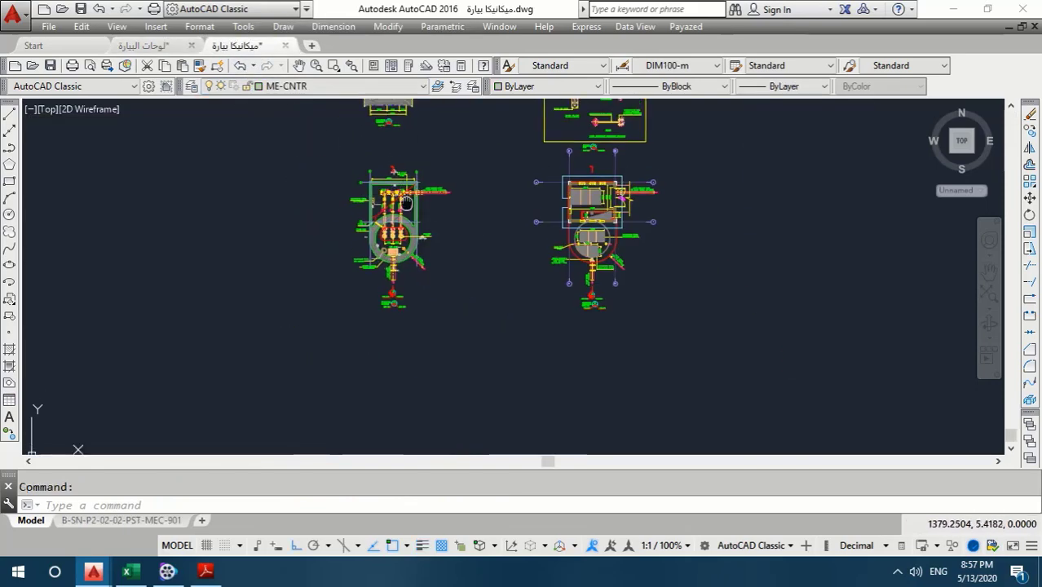
scroll(405, 202, up, 3)
scroll(383, 220, up, 2)
scroll(363, 238, up, 3)
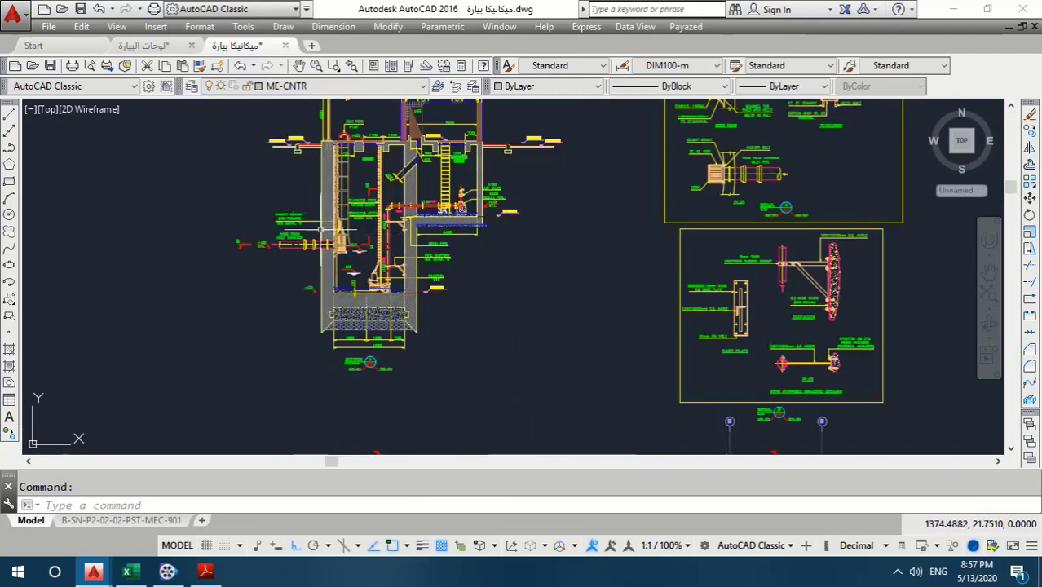
scroll(321, 230, up, 5)
scroll(294, 269, down, 2)
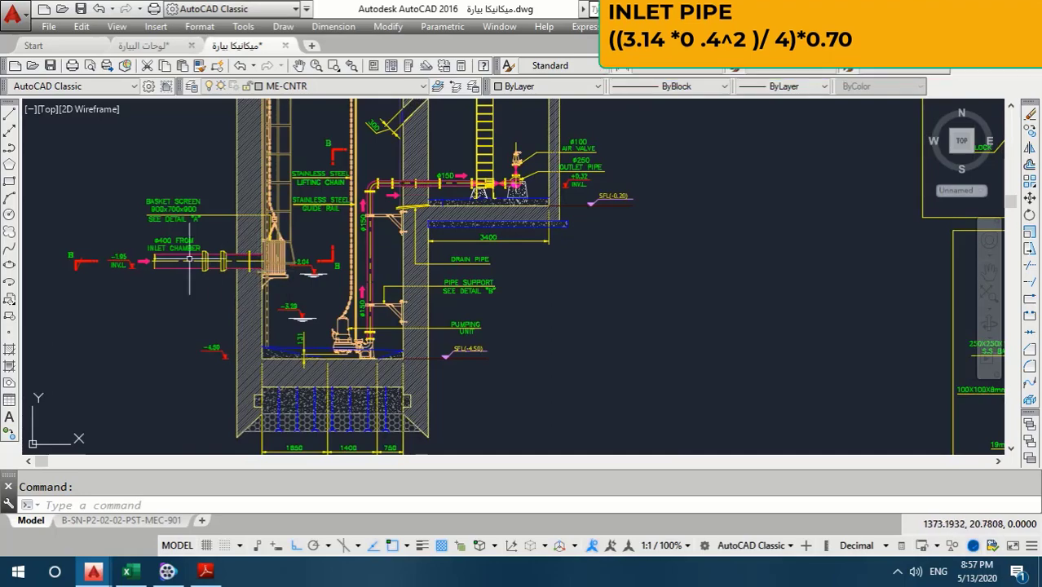
scroll(176, 249, up, 3)
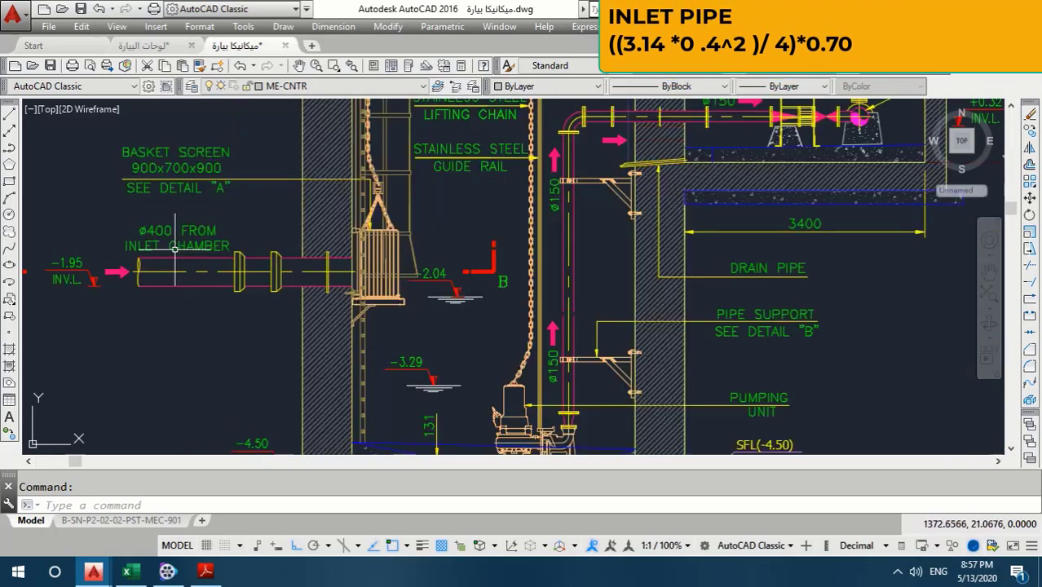
scroll(281, 271, down, 2)
scroll(269, 278, down, 1)
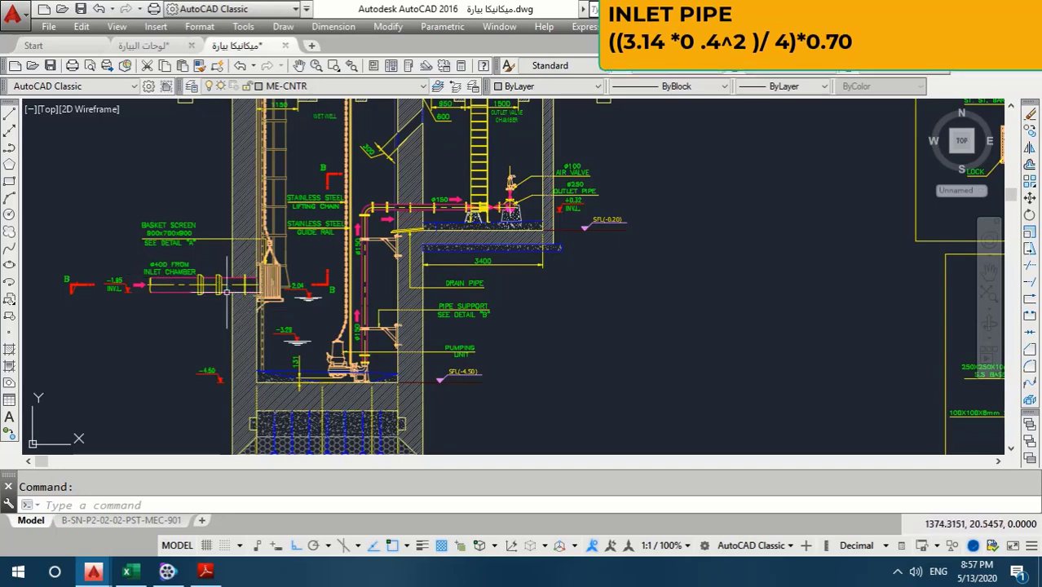
- Zoom out until the pump pit section, detail sheets and both plans fit in frame
scroll(231, 291, up, 3)
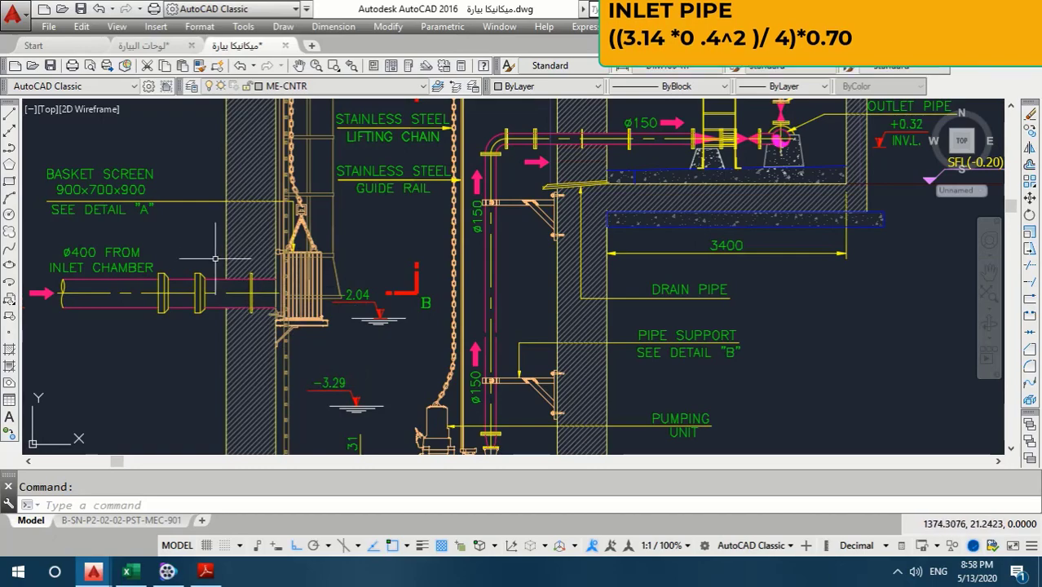
scroll(225, 267, down, 2)
scroll(245, 271, down, 2)
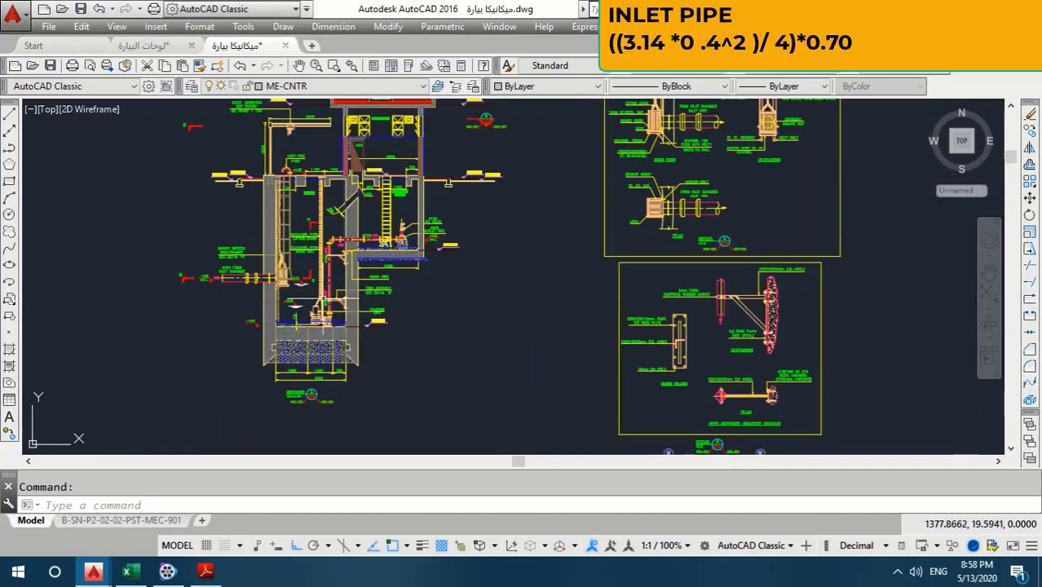
middle_drag(322, 262, 315, 282)
scroll(315, 282, up, 4)
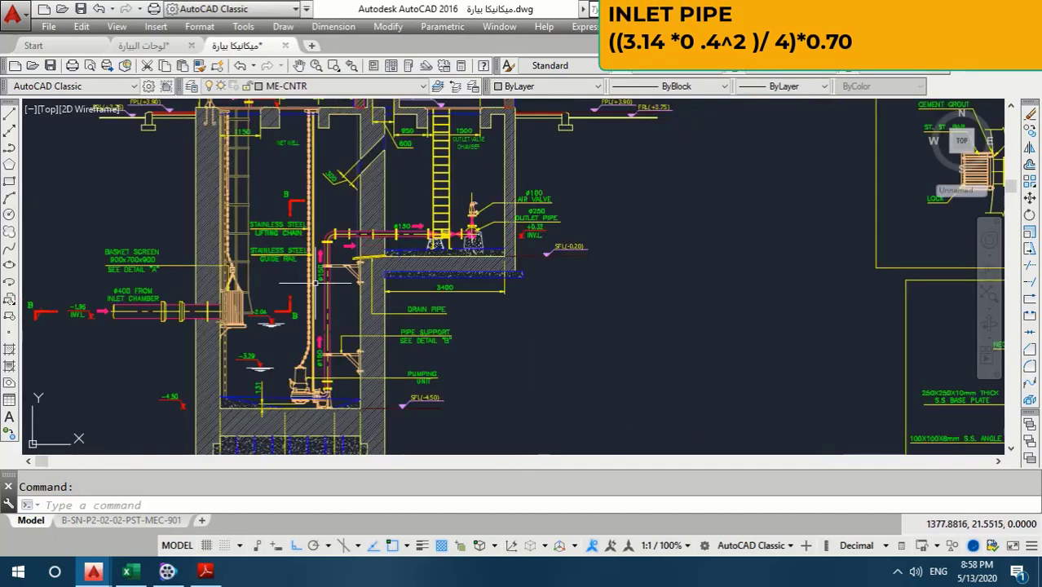
scroll(323, 318, down, 7)
scroll(330, 351, up, 2)
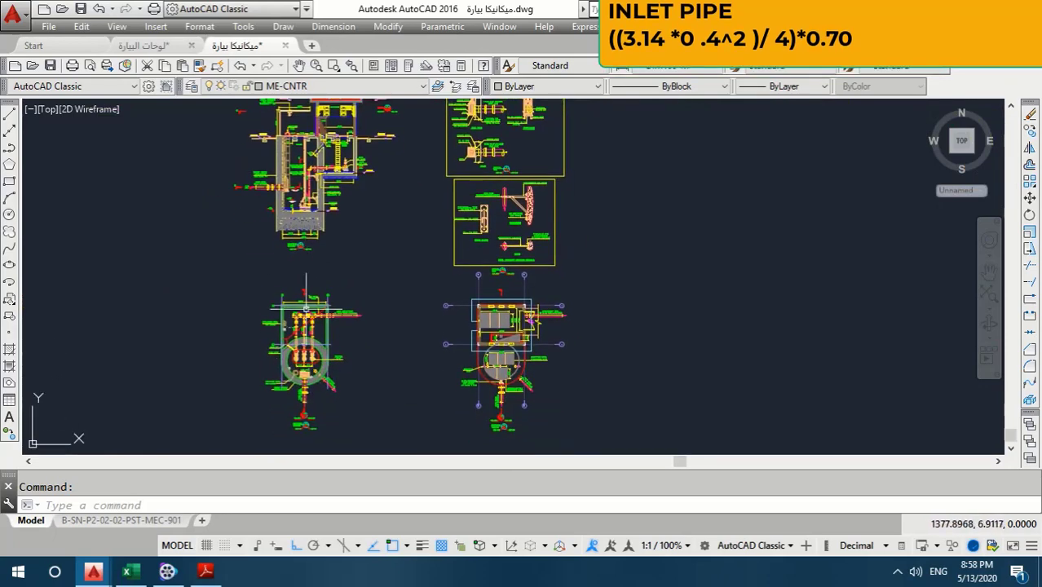
scroll(294, 318, up, 3)
- Zoom over the discharge pipes, then pan to the Ø100 washing chamber pipe by the wet well
scroll(278, 301, up, 3)
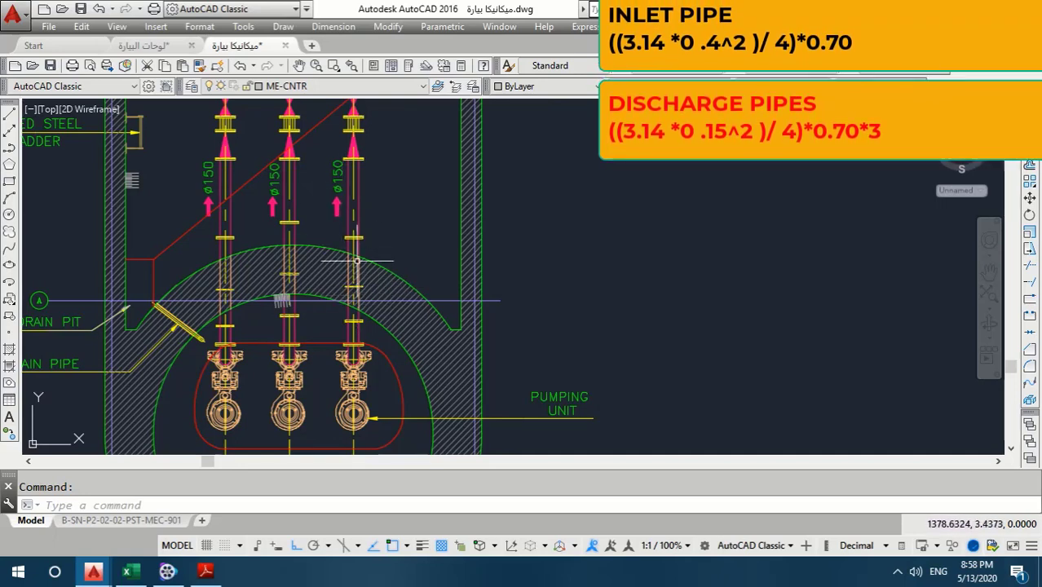
scroll(356, 252, down, 3)
scroll(357, 221, down, 2)
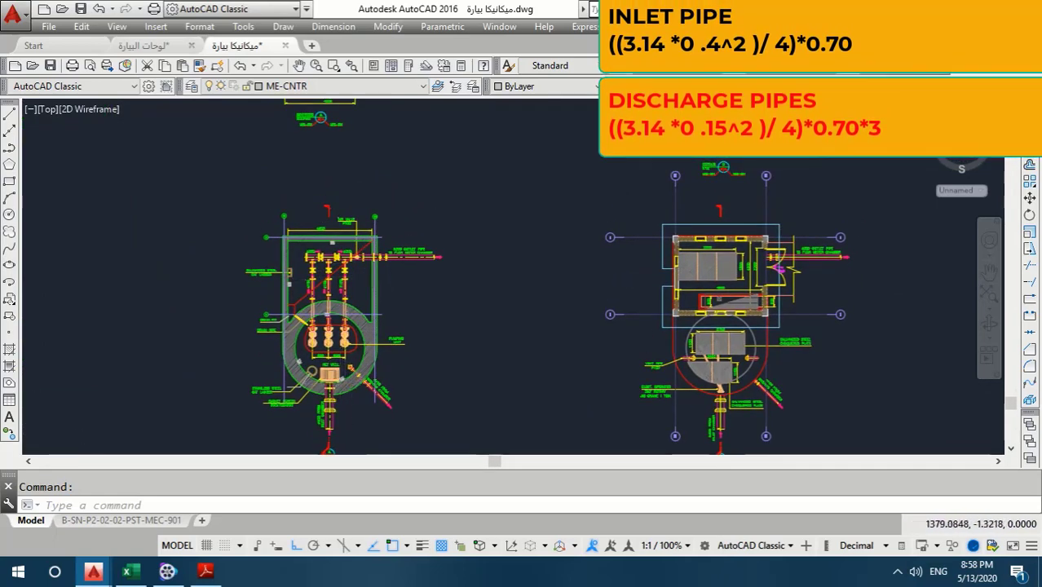
scroll(356, 389, up, 3)
scroll(409, 410, up, 2)
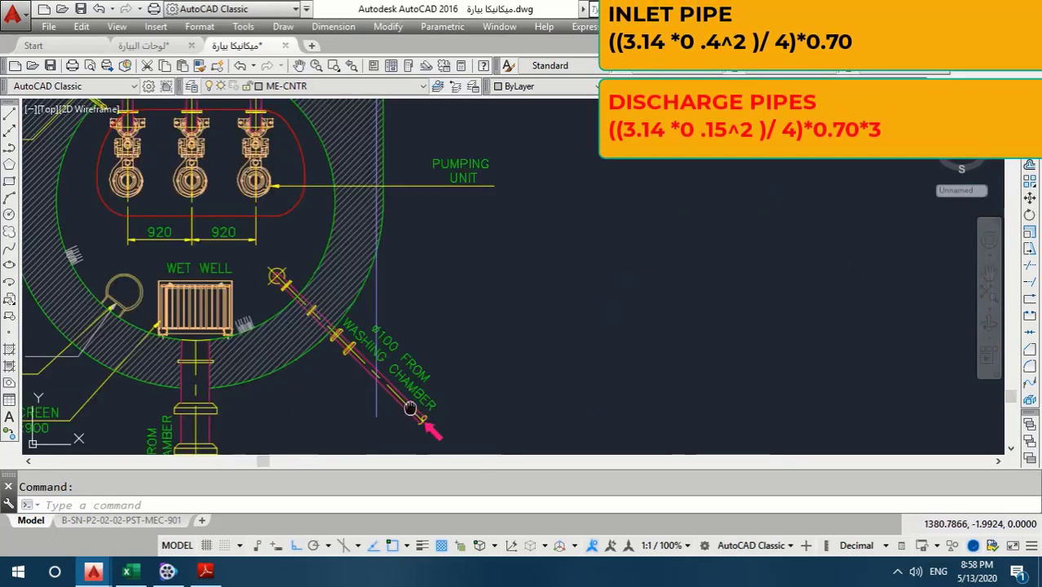
middle_drag(410, 409, 451, 371)
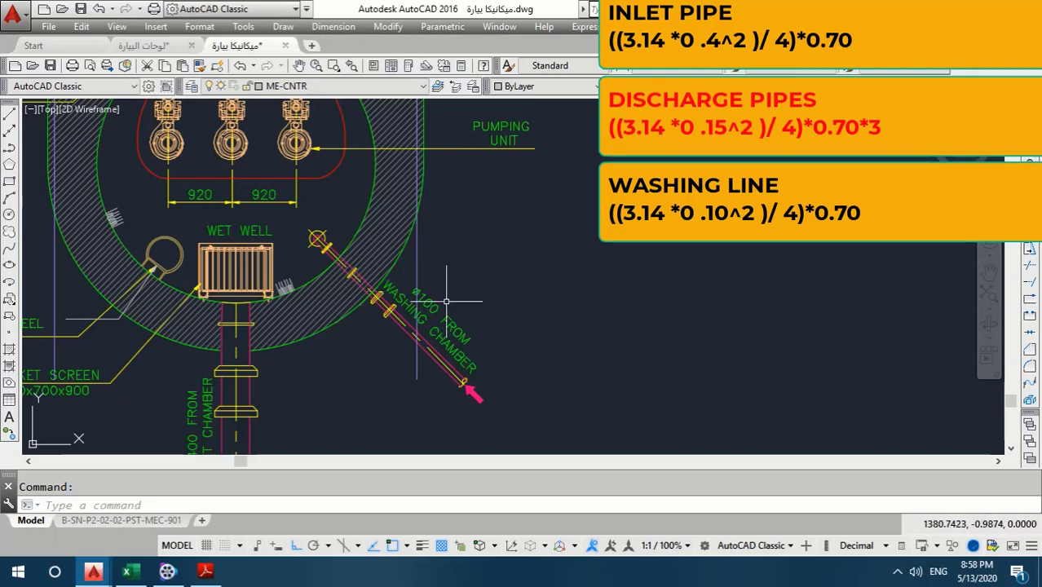
- Recentre on the washing line, then zoom onto the ø250 header and outlet pipe
middle_drag(426, 287, 409, 323)
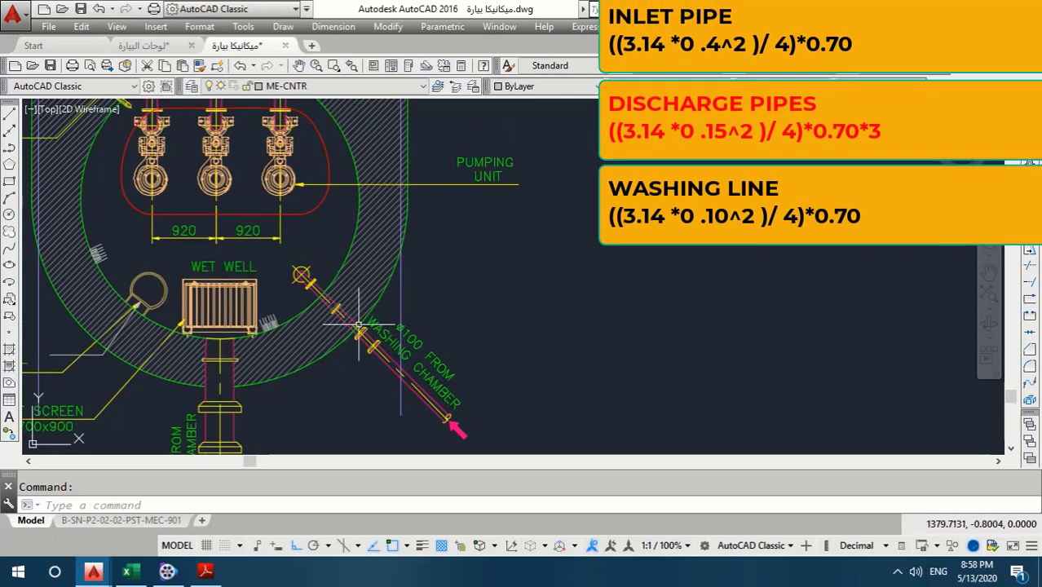
scroll(371, 306, down, 5)
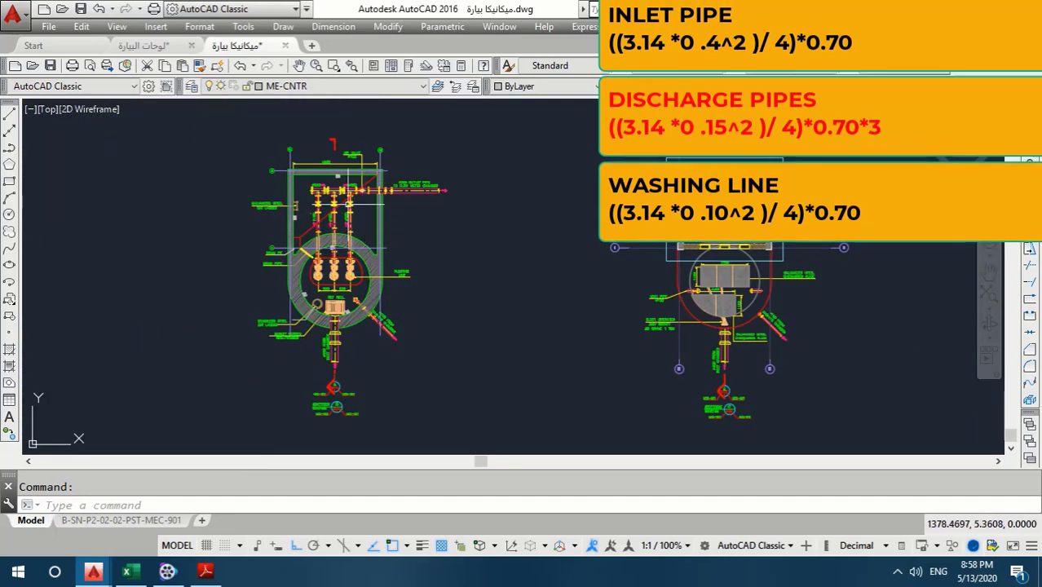
scroll(334, 209, up, 2)
scroll(335, 210, up, 2)
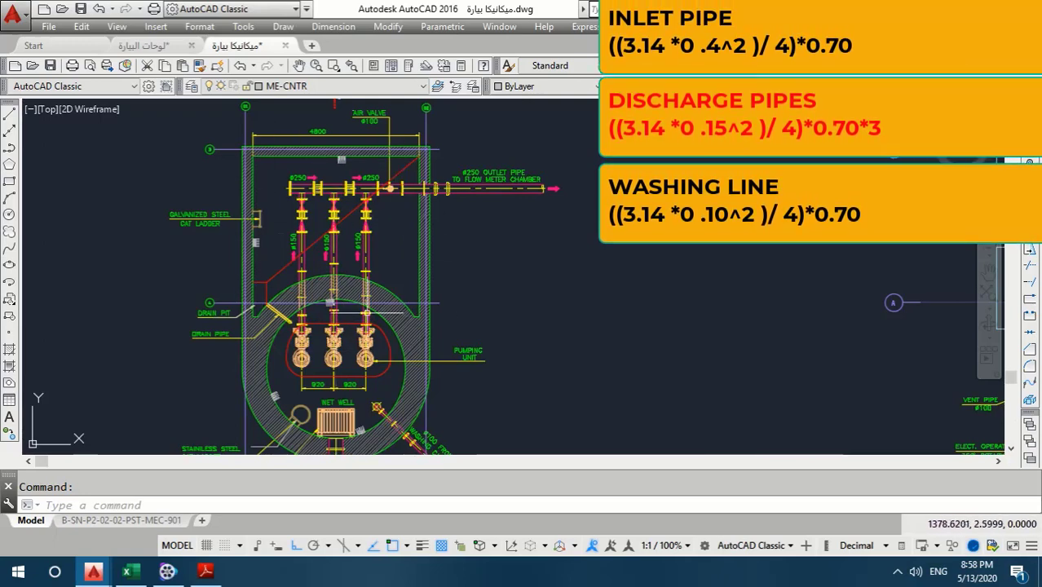
scroll(367, 204, up, 1)
scroll(343, 180, up, 1)
scroll(326, 171, up, 1)
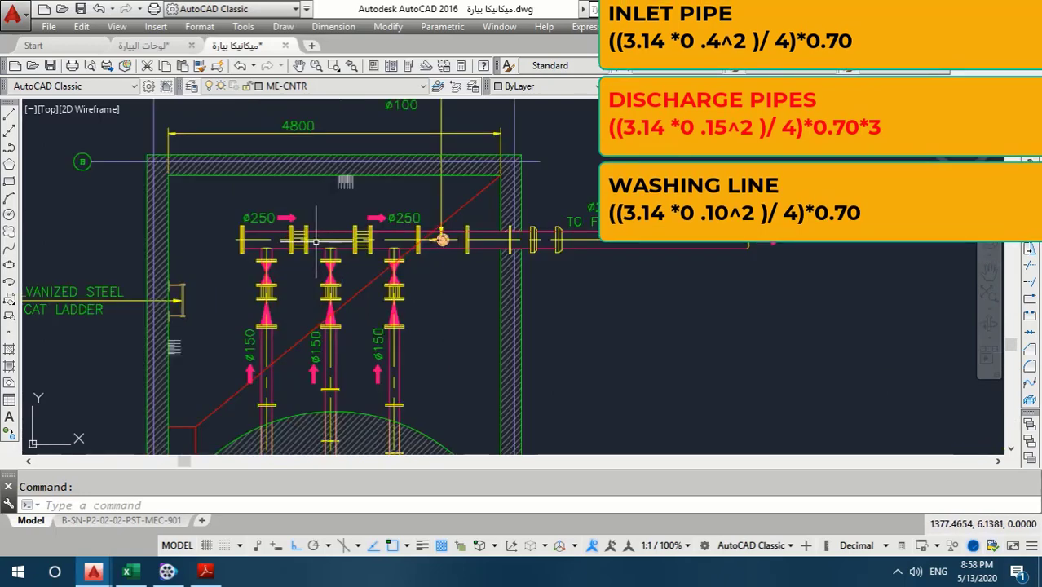
scroll(342, 328, down, 3)
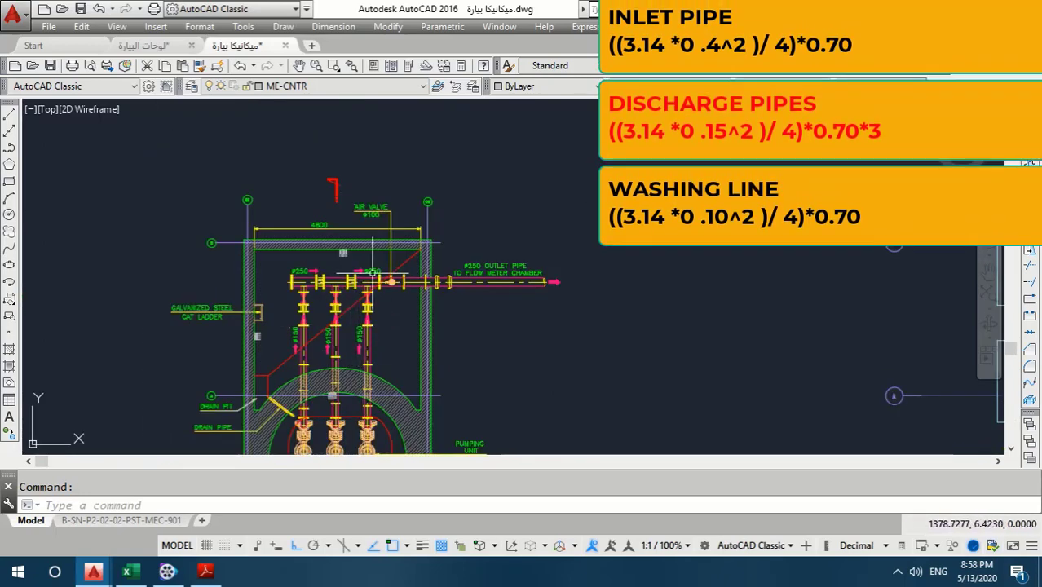
scroll(380, 288, up, 3)
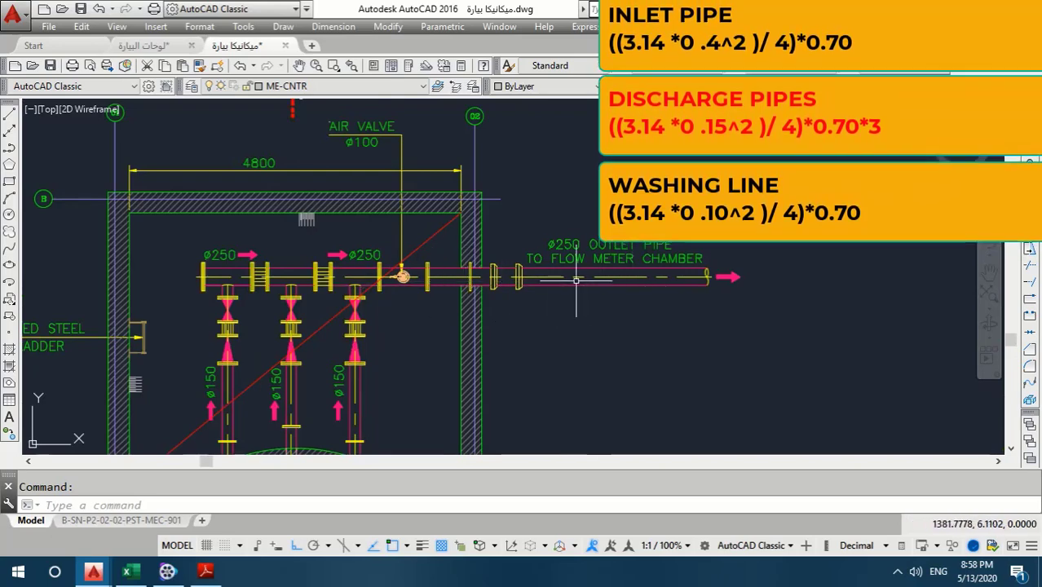
- Zoom around the ø250 header line and air valve and check the section view
scroll(434, 277, up, 3)
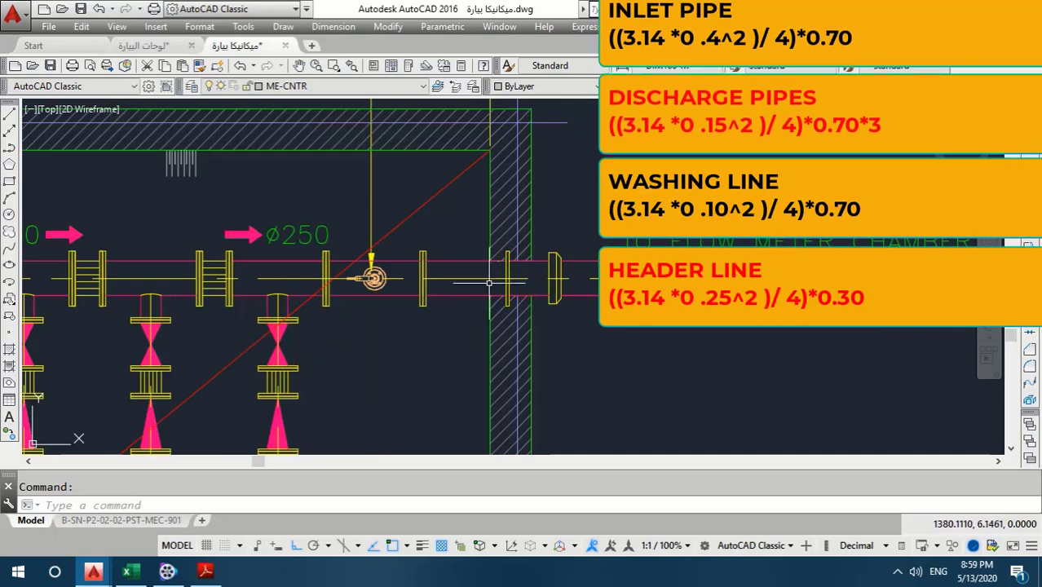
scroll(367, 314, down, 2)
scroll(389, 308, down, 1)
middle_drag(390, 308, 382, 309)
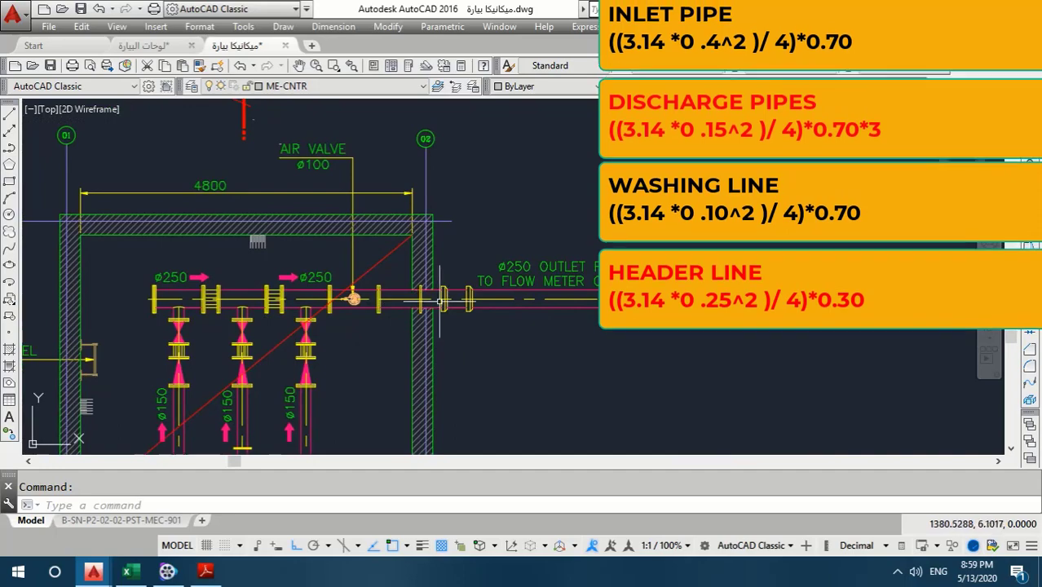
scroll(429, 276, down, 3)
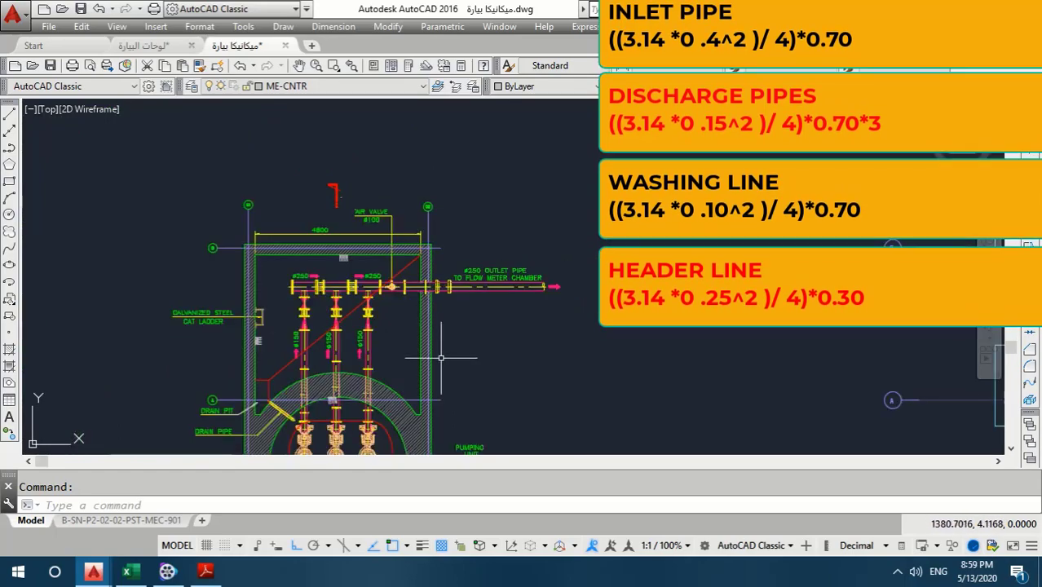
scroll(424, 273, down, 5)
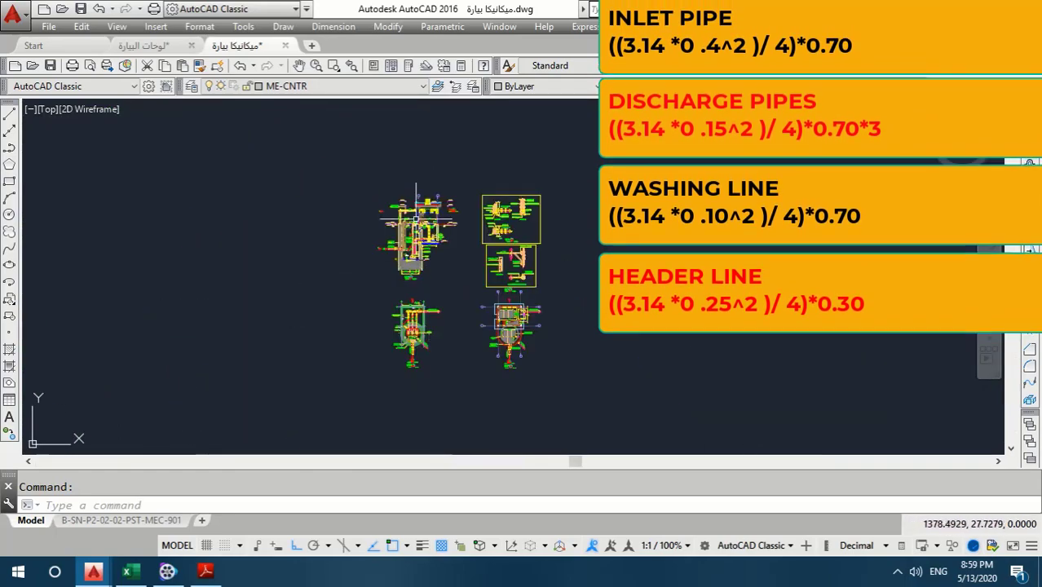
scroll(424, 249, up, 5)
scroll(431, 242, up, 2)
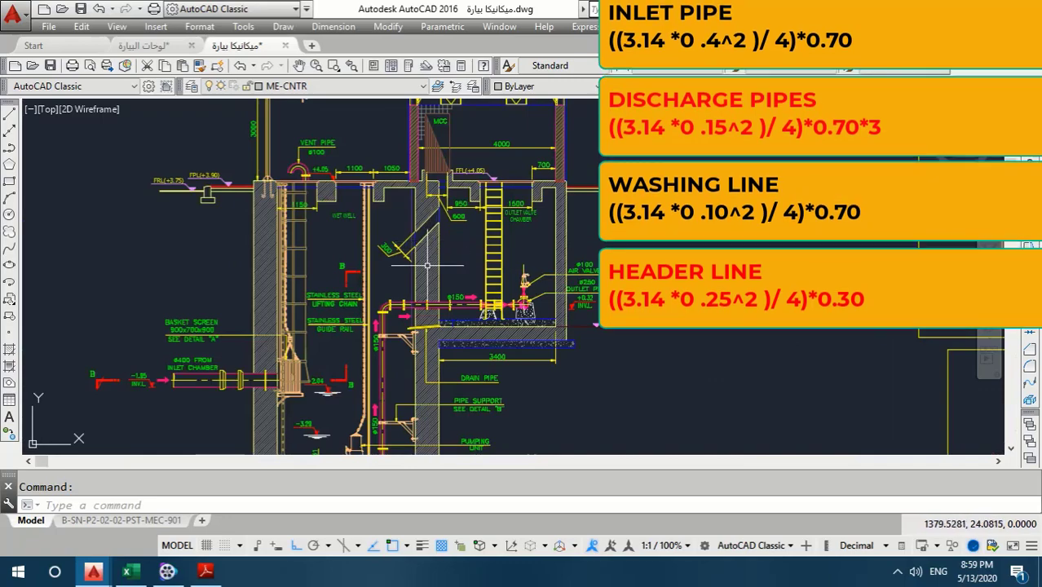
scroll(418, 328, up, 5)
scroll(440, 318, down, 3)
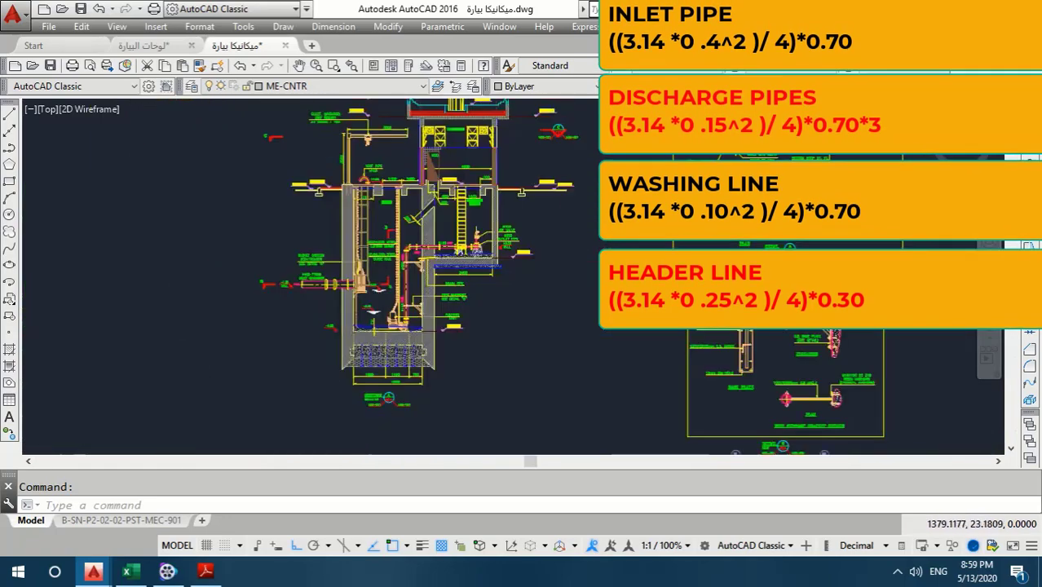
scroll(440, 318, down, 2)
- Return to the plan and pan to the drain pit and drain pipe beside the pumps
scroll(417, 412, up, 3)
scroll(417, 412, up, 2)
scroll(457, 342, up, 1)
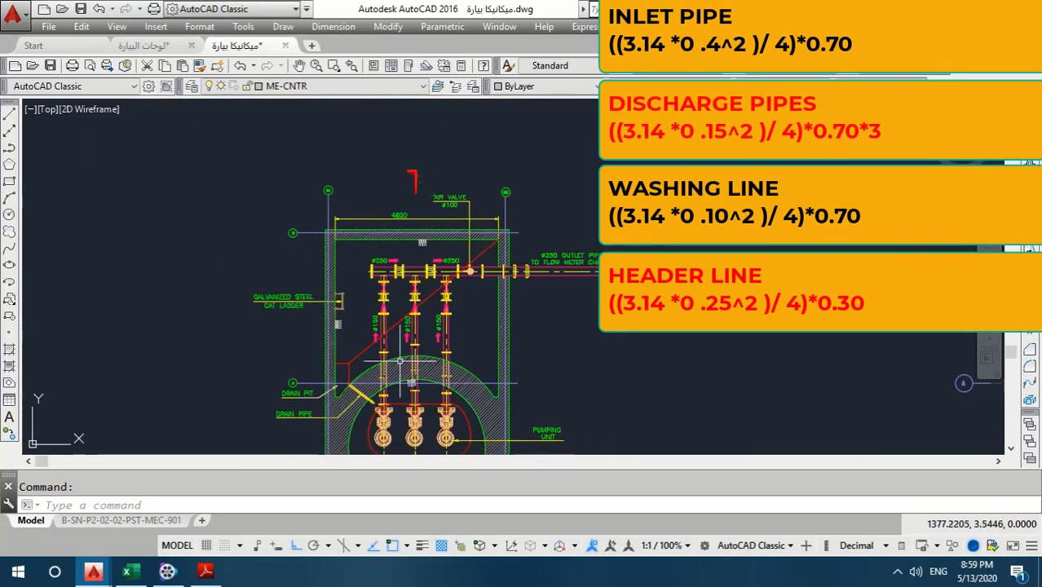
scroll(481, 285, up, 2)
middle_drag(362, 358, 389, 216)
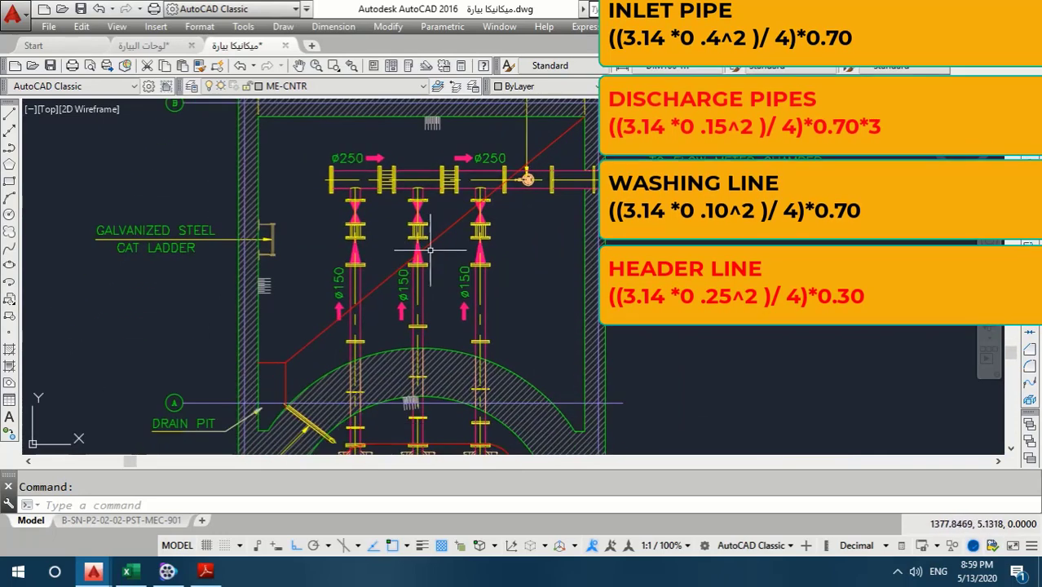
middle_drag(296, 369, 317, 356)
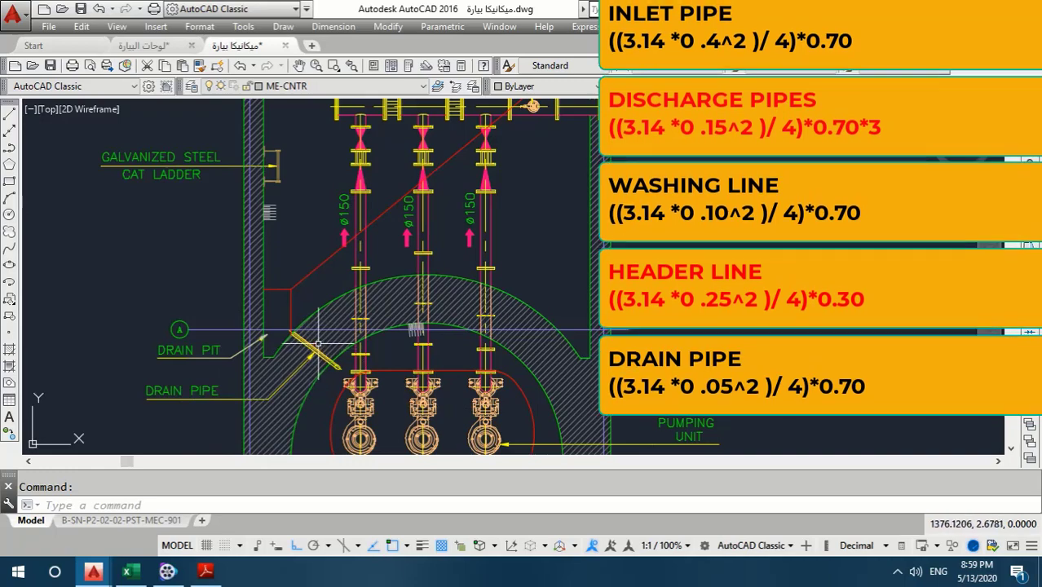
- Zoom out to the pump chamber section, then close in on the inclined wall and its 300 dimension
scroll(318, 344, down, 3)
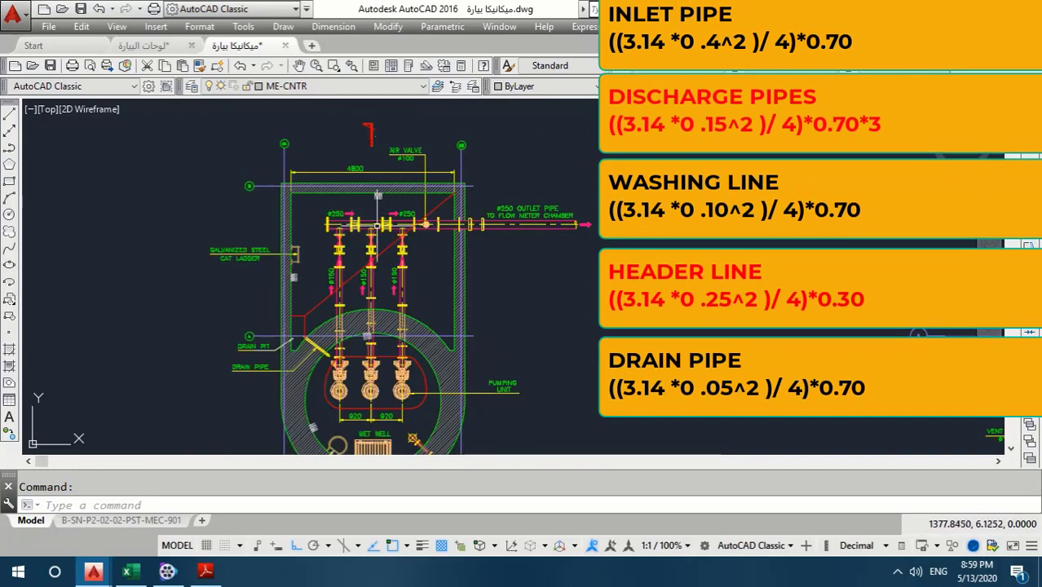
middle_drag(392, 196, 342, 187)
scroll(343, 188, down, 3)
scroll(377, 155, up, 3)
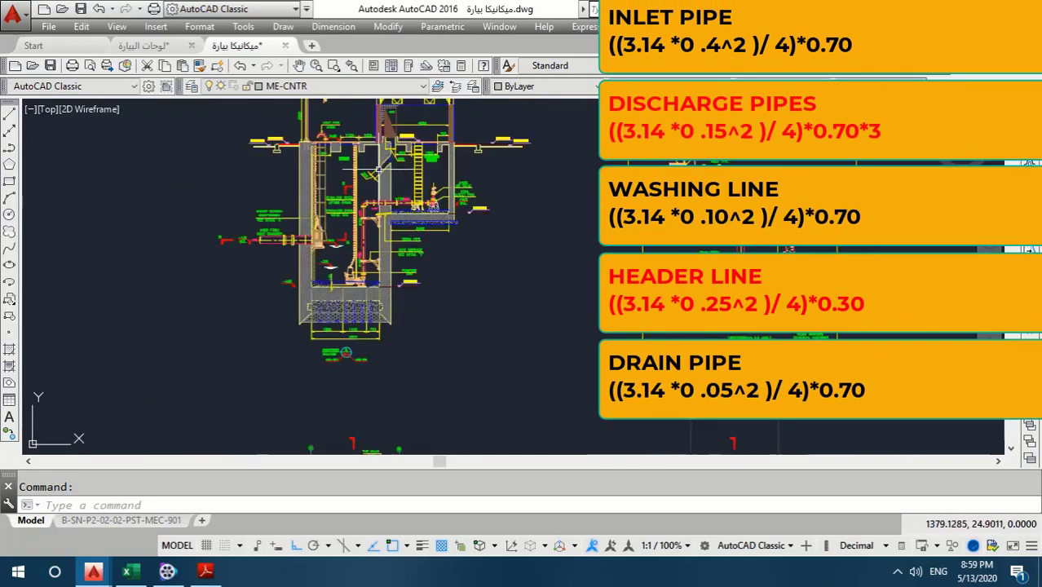
scroll(377, 149, up, 2)
scroll(377, 149, up, 2)
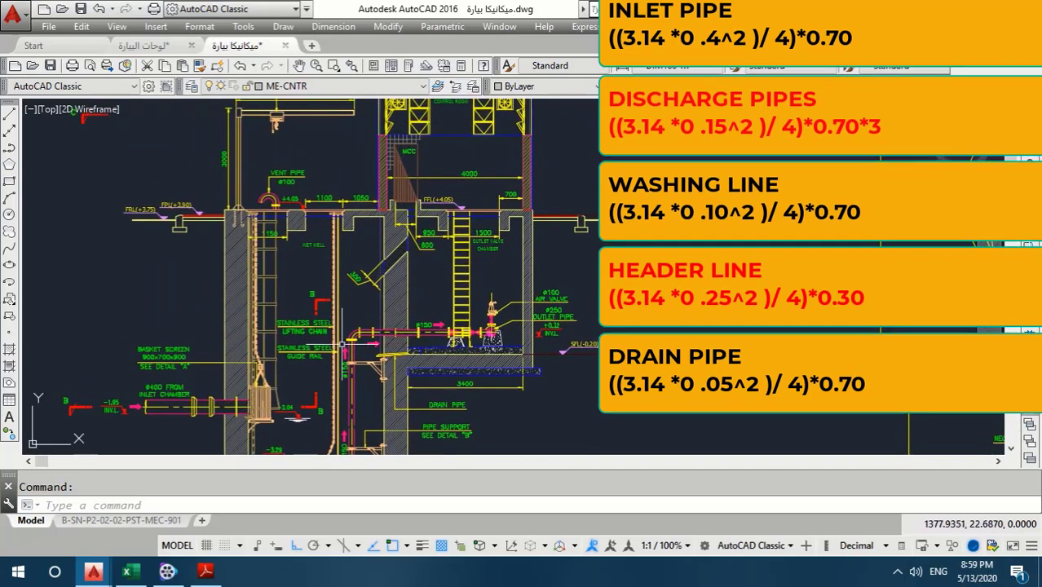
scroll(326, 300, down, 2)
scroll(330, 359, up, 3)
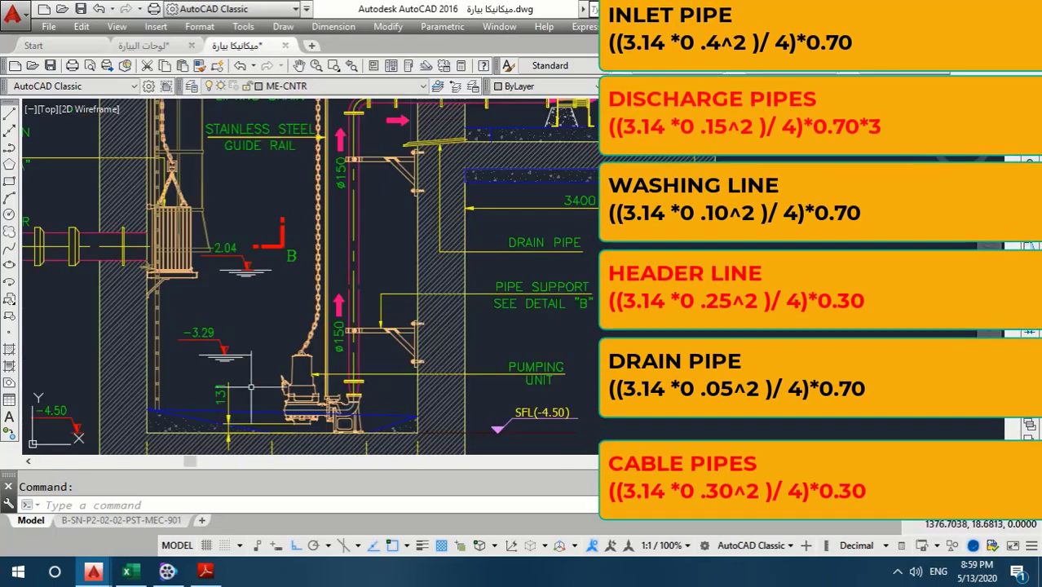
scroll(332, 367, down, 2)
scroll(380, 265, down, 1)
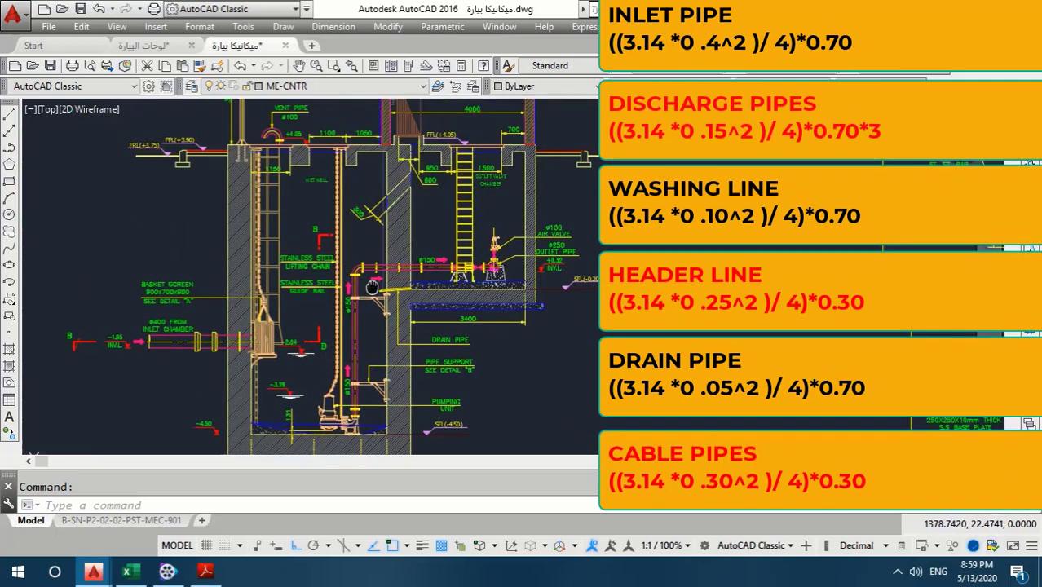
scroll(380, 265, up, 2)
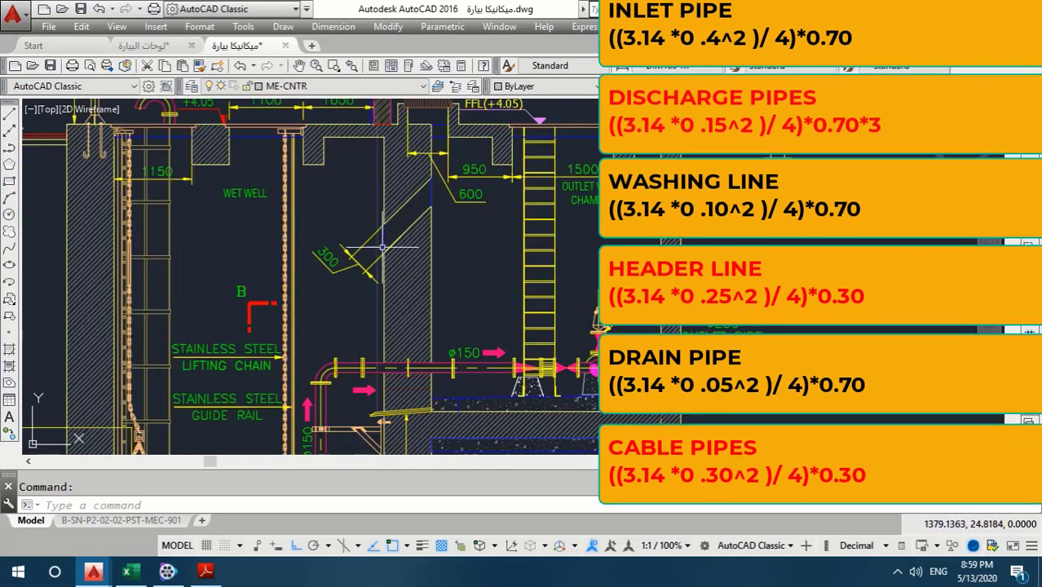
scroll(380, 236, up, 2)
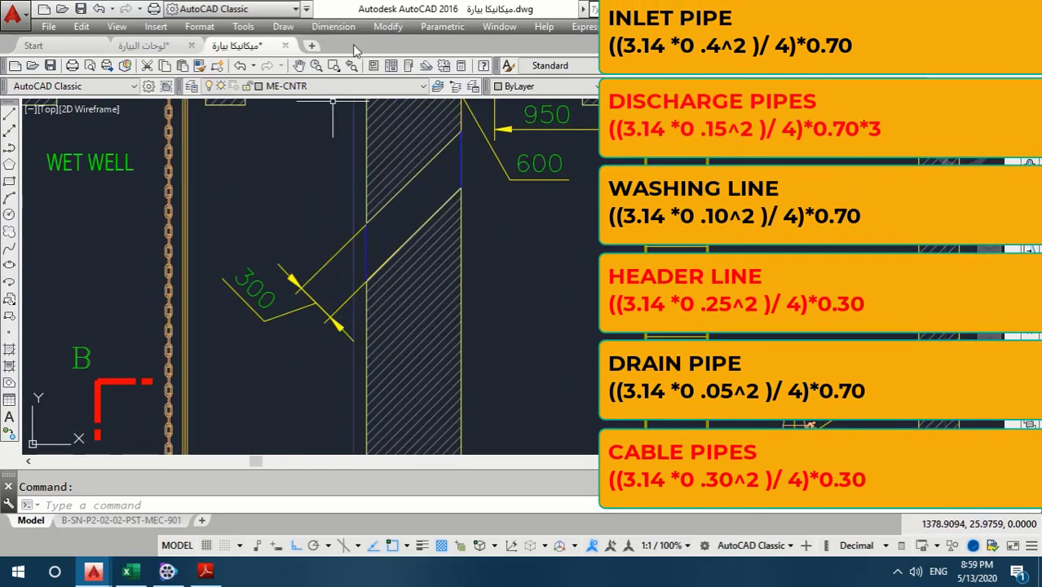
- Take a trial aligned dimension across the inclined wall, then cancel it
click(334, 26)
click(349, 83)
scroll(380, 245, up, 5)
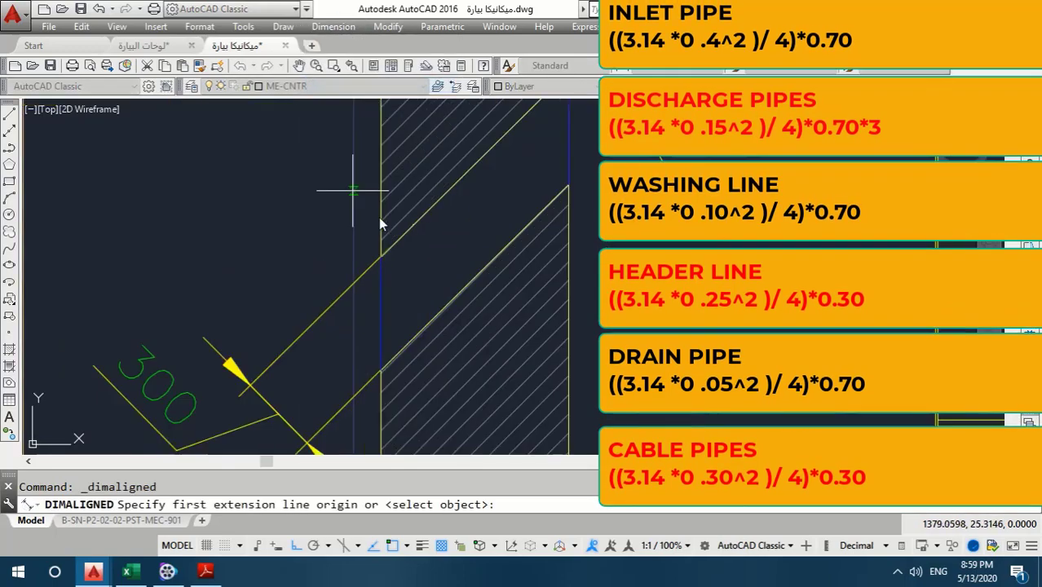
click(382, 260)
scroll(382, 259, down, 5)
click(452, 257)
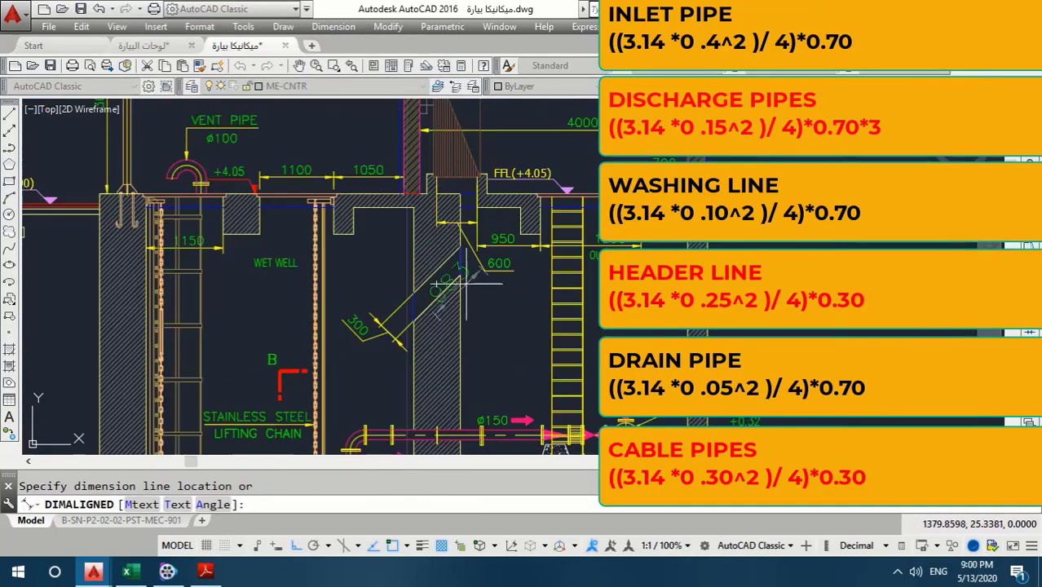
scroll(465, 298, up, 3)
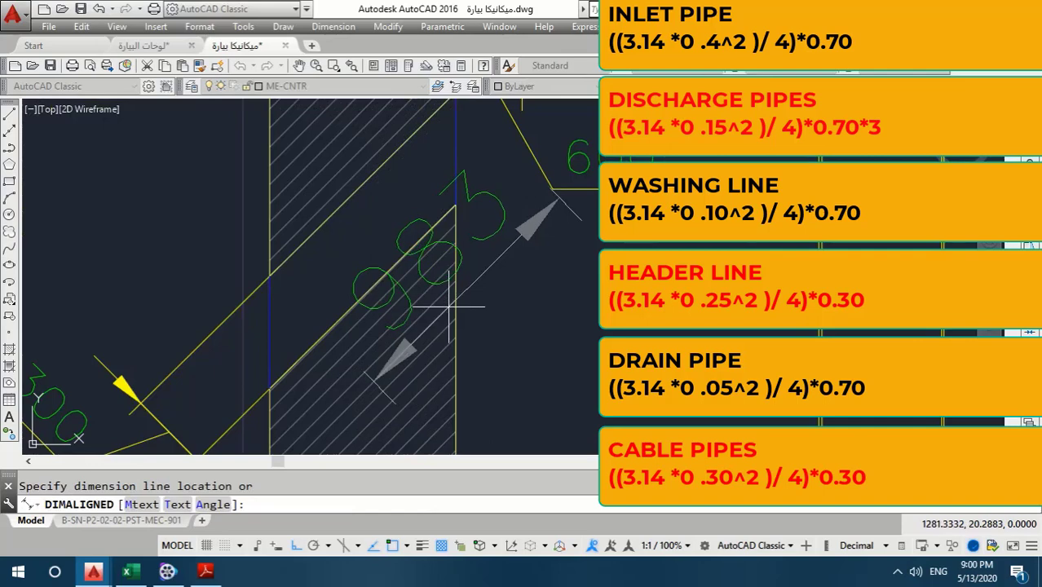
scroll(448, 307, down, 3)
key(Escape)
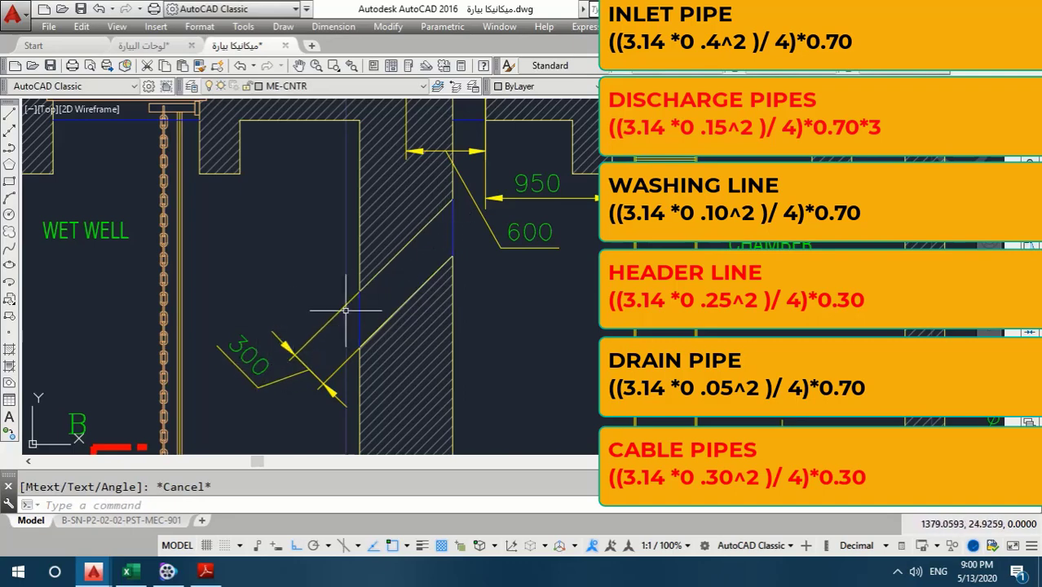
- Zoom out to show the whole pump-station section
scroll(394, 242, down, 3)
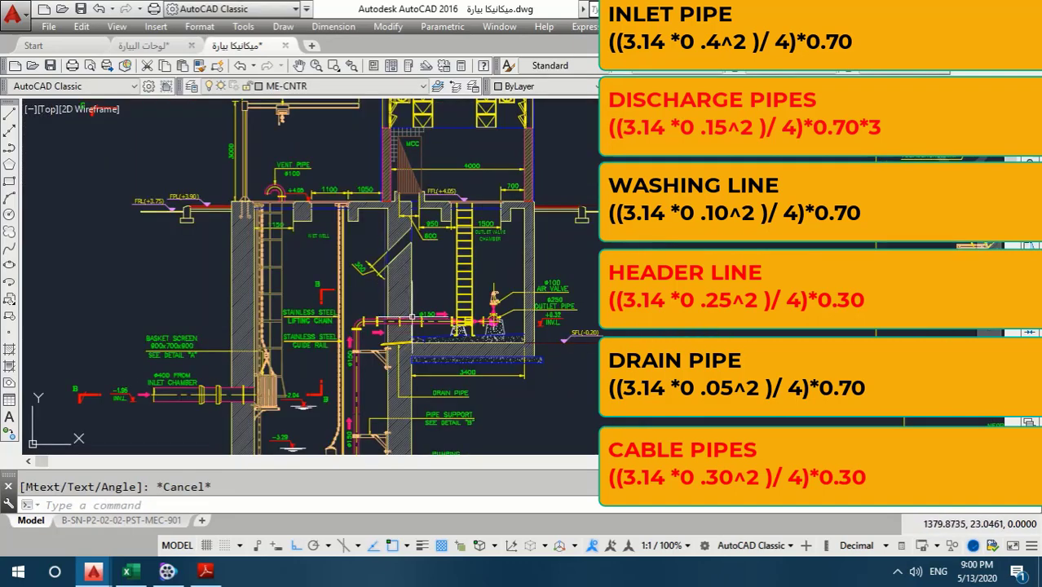
scroll(455, 275, down, 1)
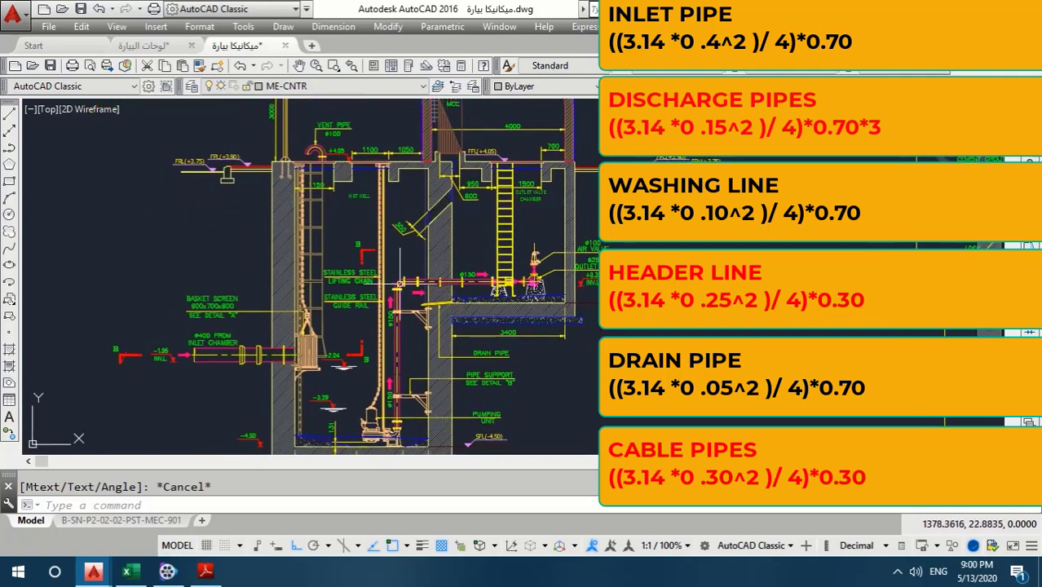
scroll(399, 283, down, 3)
- Switch to the لوحات البيارة drawing and zoom around its section sheet
middle_drag(429, 338, 406, 339)
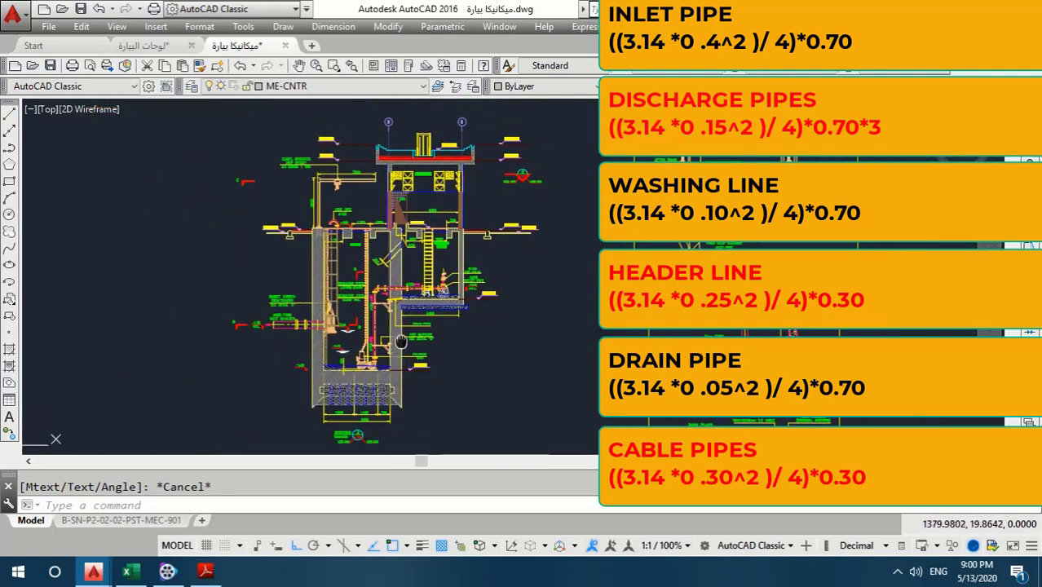
click(143, 45)
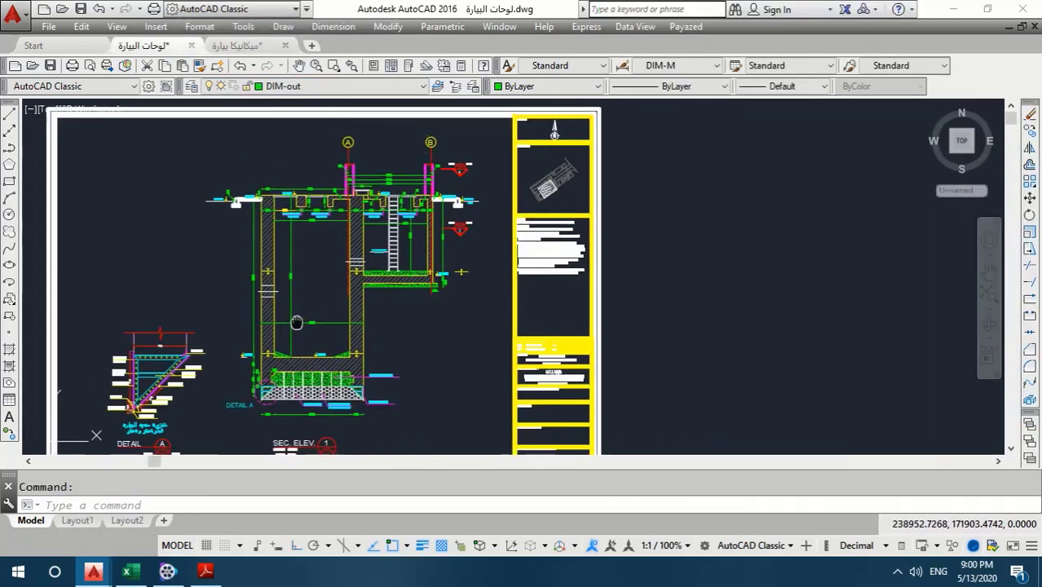
middle_drag(296, 323, 318, 308)
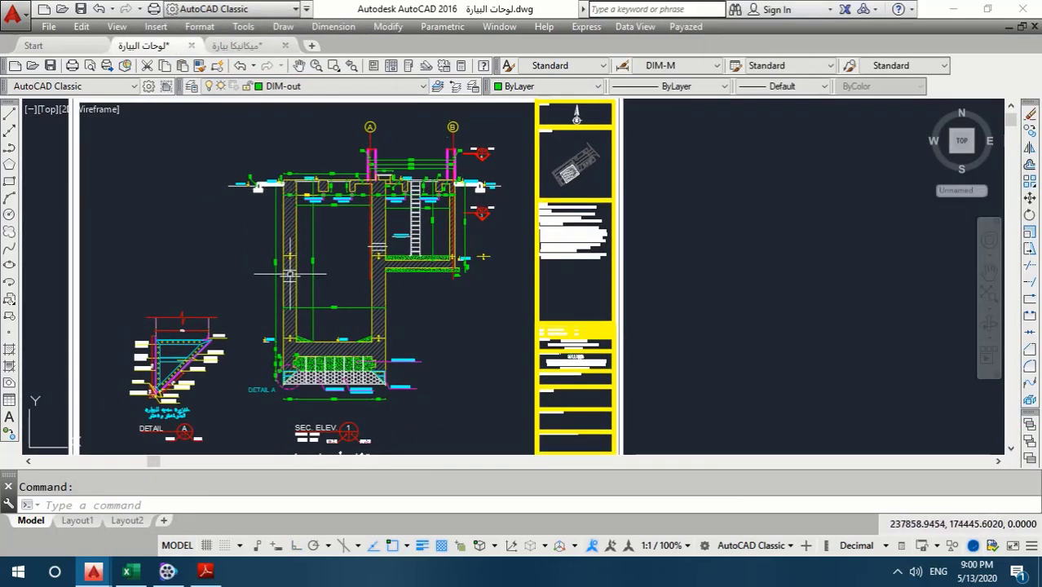
scroll(302, 349, down, 3)
scroll(301, 267, up, 3)
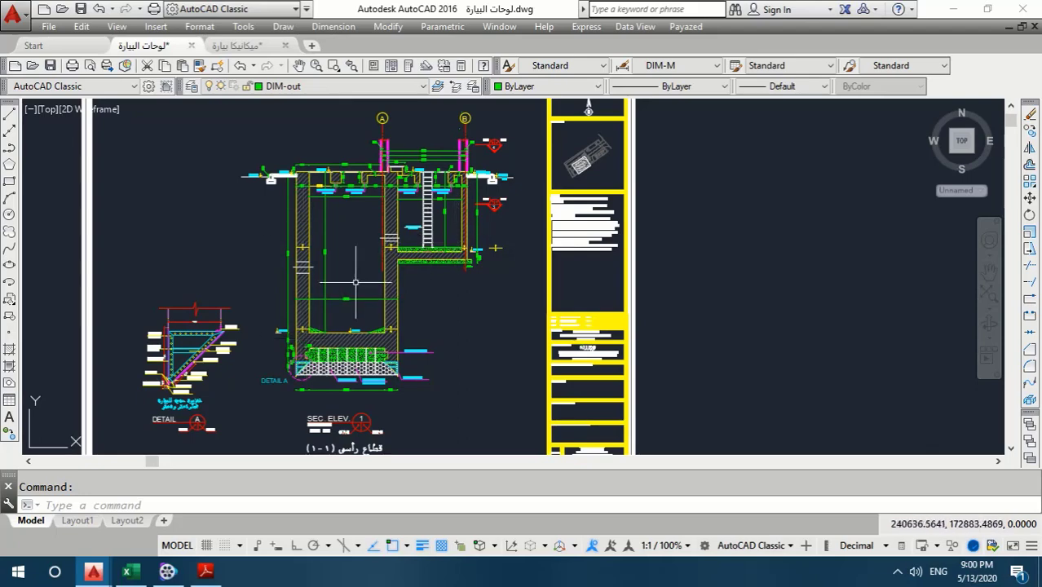
scroll(306, 289, down, 2)
scroll(427, 251, down, 6)
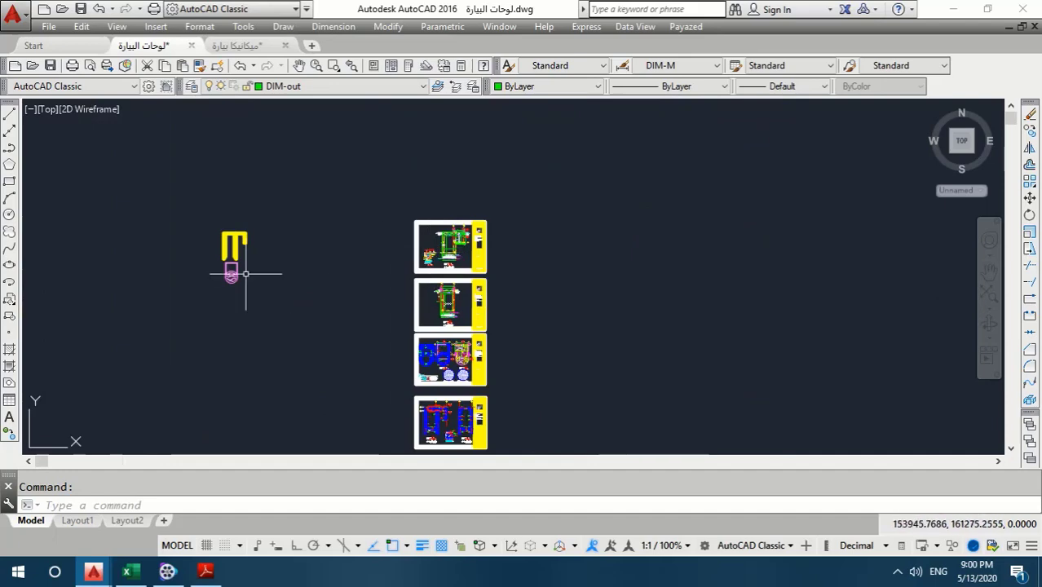
scroll(237, 269, up, 3)
scroll(321, 295, up, 5)
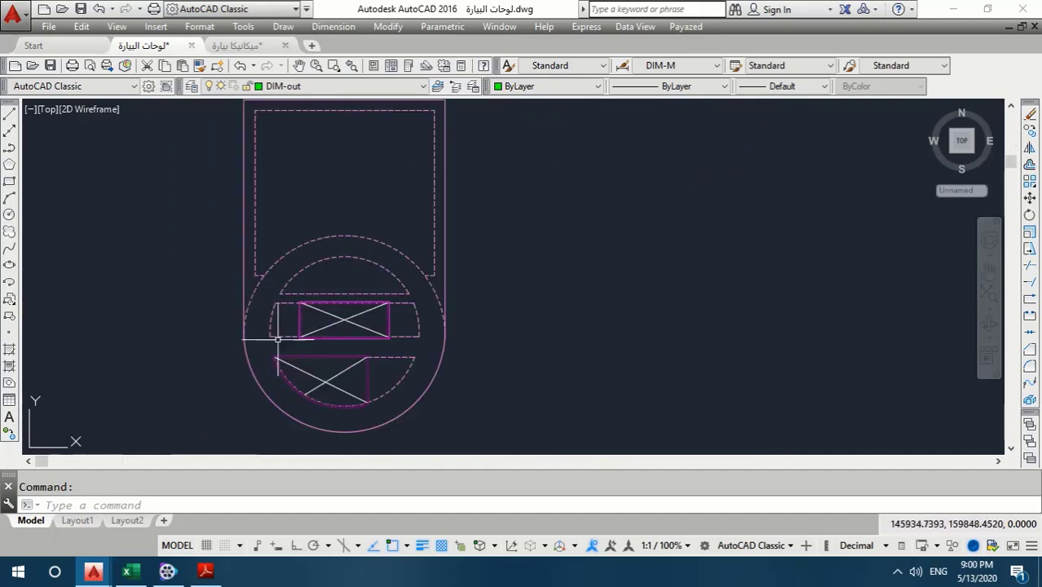
scroll(277, 338, down, 5)
- Zoom into Detail A's plain-concrete base and its 5400 dimension
middle_drag(808, 287, 404, 275)
scroll(405, 275, down, 2)
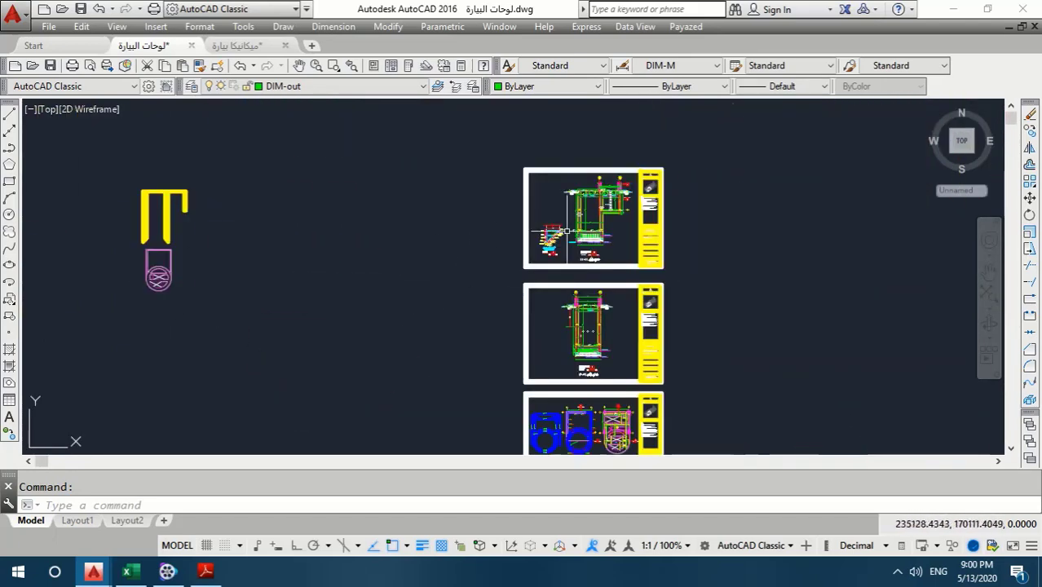
scroll(567, 233, up, 5)
scroll(567, 232, up, 3)
scroll(451, 371, up, 2)
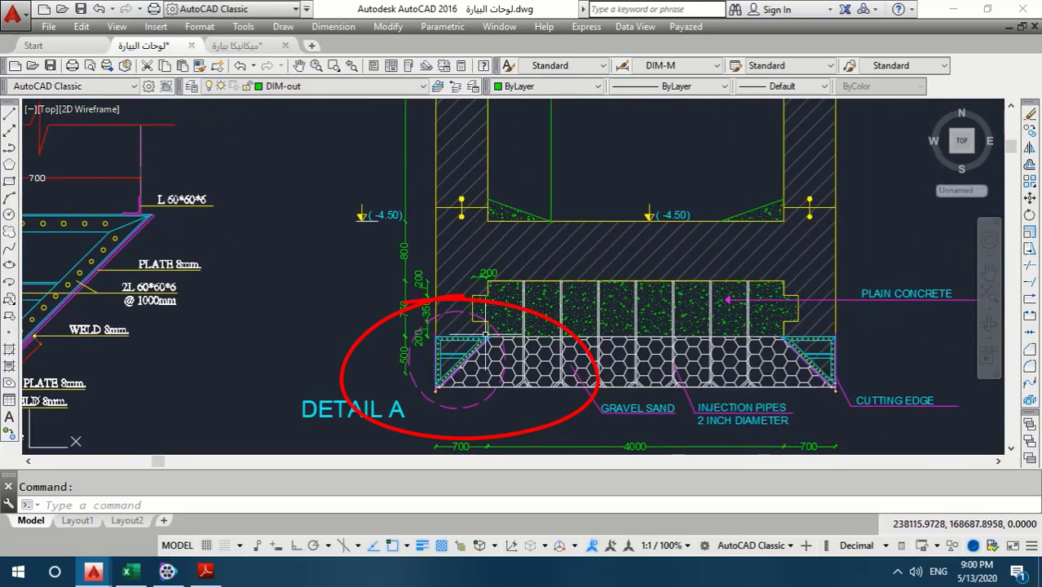
scroll(485, 335, up, 3)
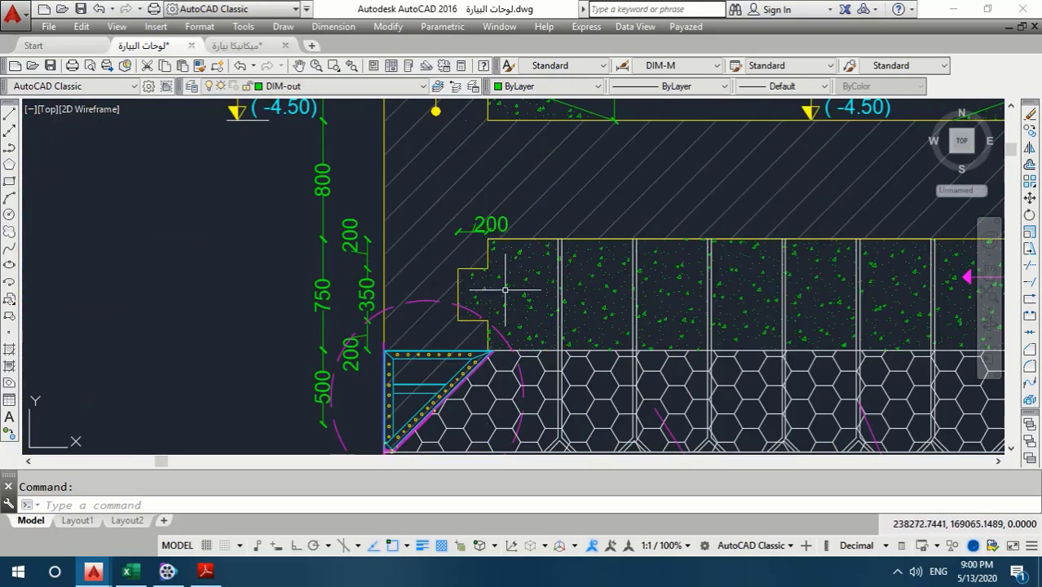
scroll(395, 291, down, 3)
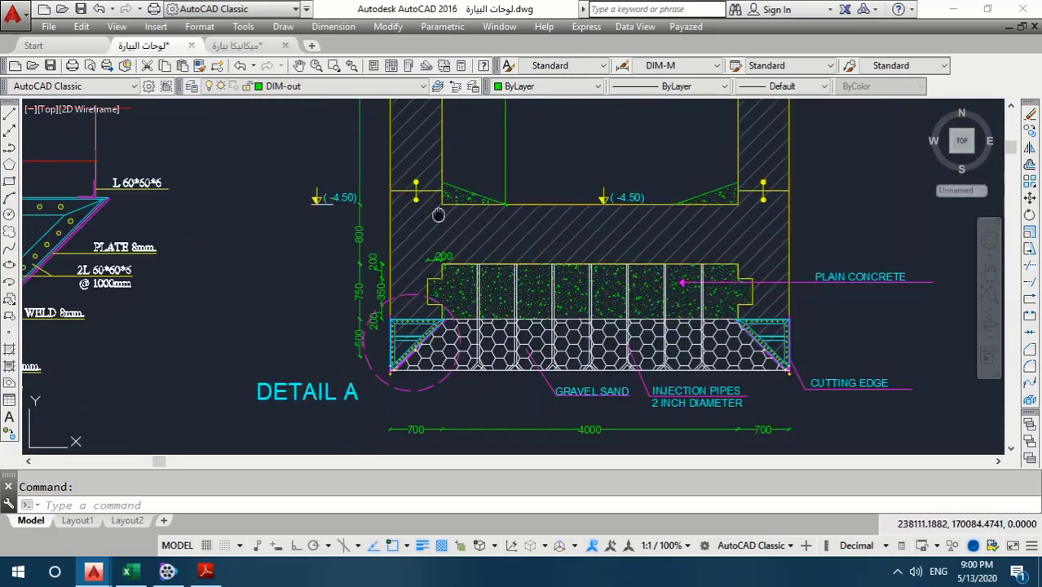
middle_drag(438, 213, 423, 258)
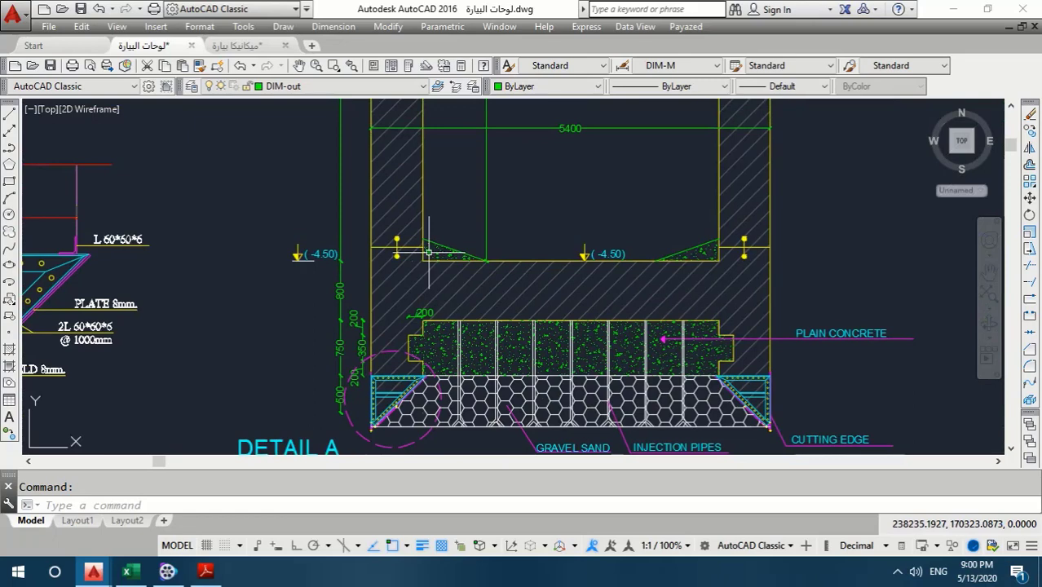
- Zoom out and centre the circular sump plan in view
scroll(428, 253, down, 3)
scroll(450, 251, down, 3)
scroll(449, 250, down, 2)
middle_drag(167, 326, 326, 326)
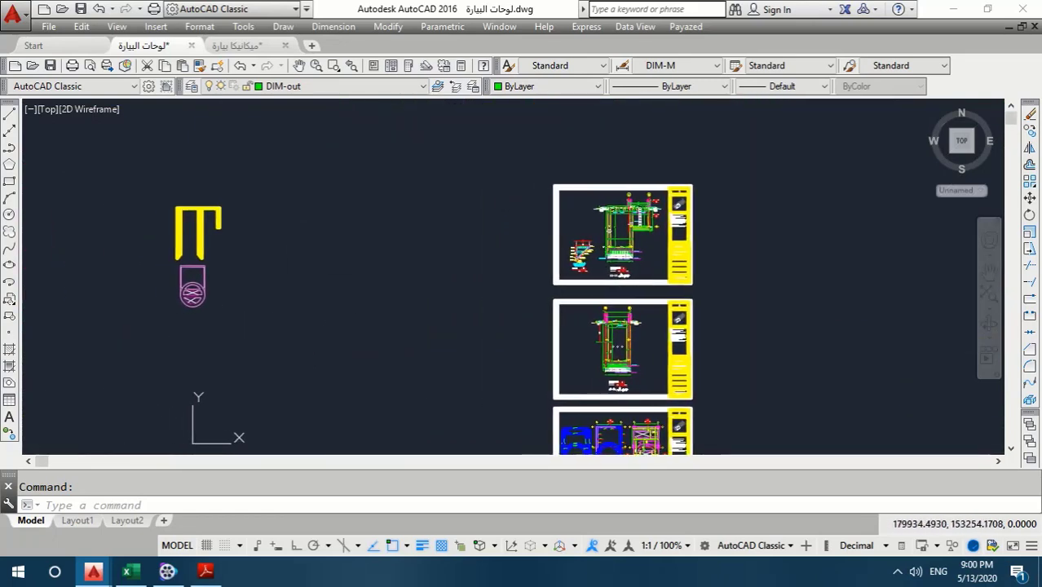
scroll(175, 294, up, 3)
scroll(200, 273, up, 5)
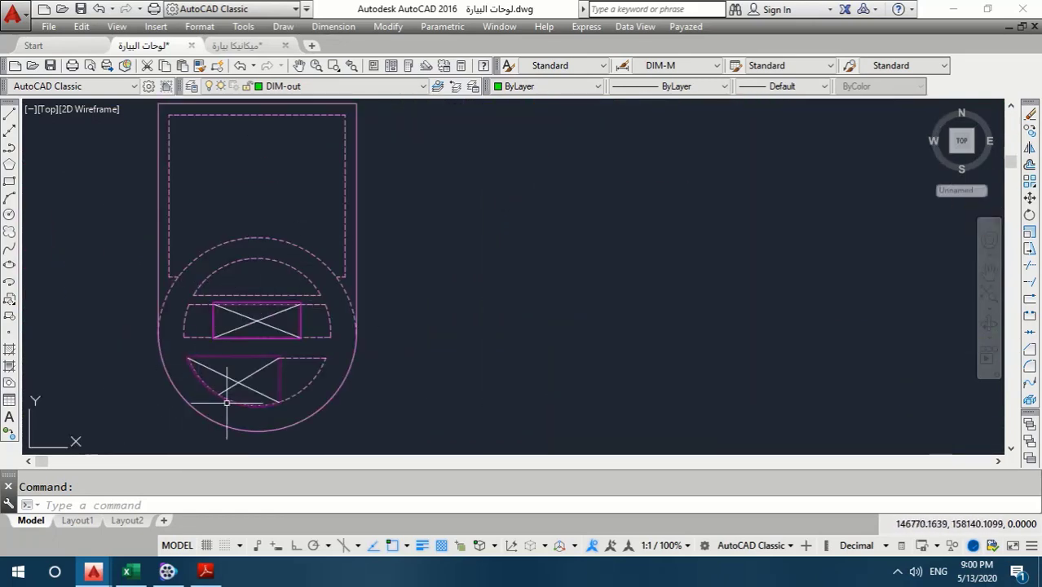
middle_drag(238, 311, 333, 299)
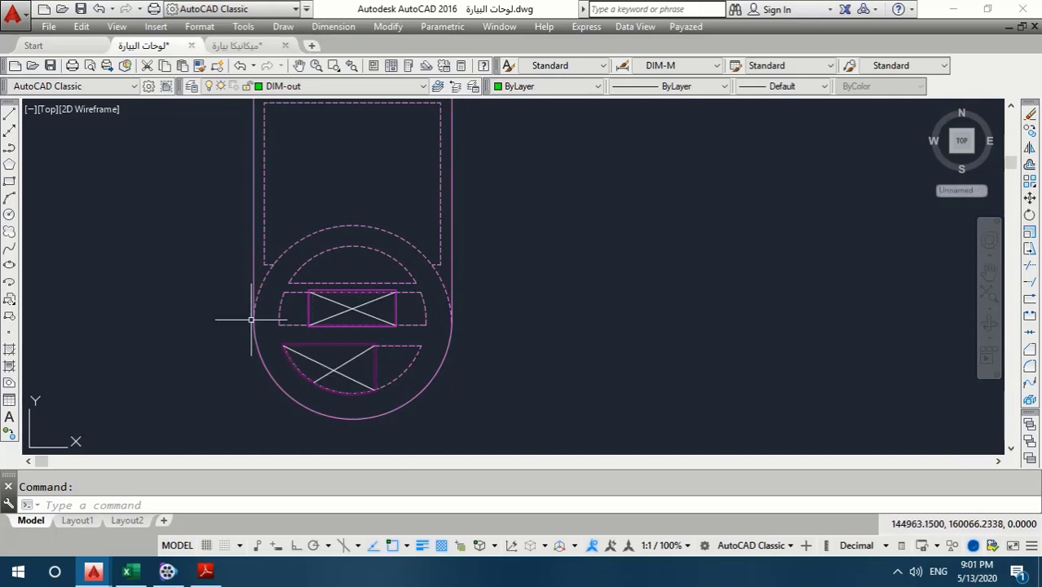
scroll(321, 335, up, 3)
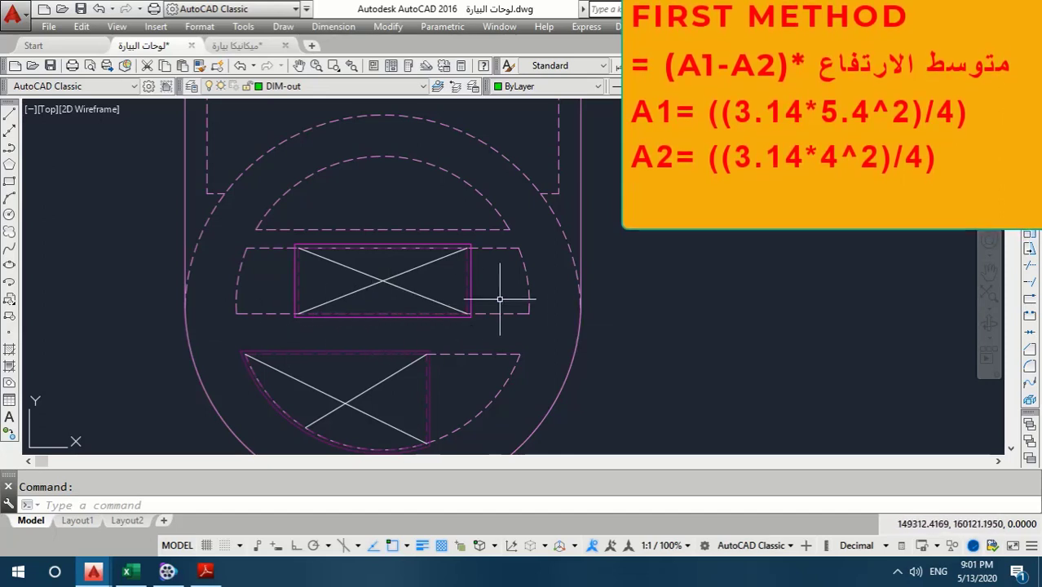
scroll(326, 280, down, 10)
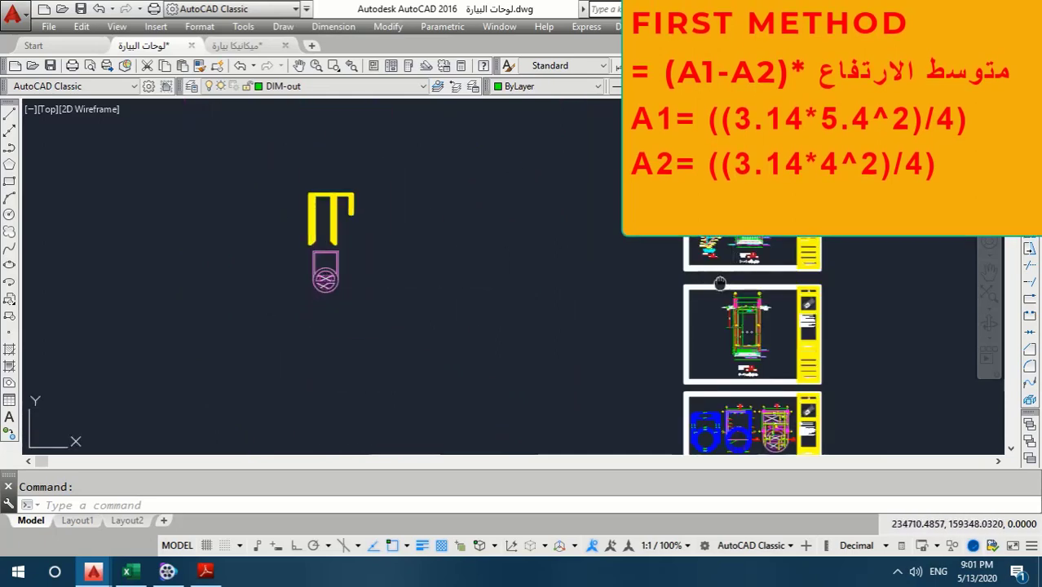
middle_drag(720, 283, 511, 300)
scroll(523, 224, up, 2)
scroll(514, 253, up, 1)
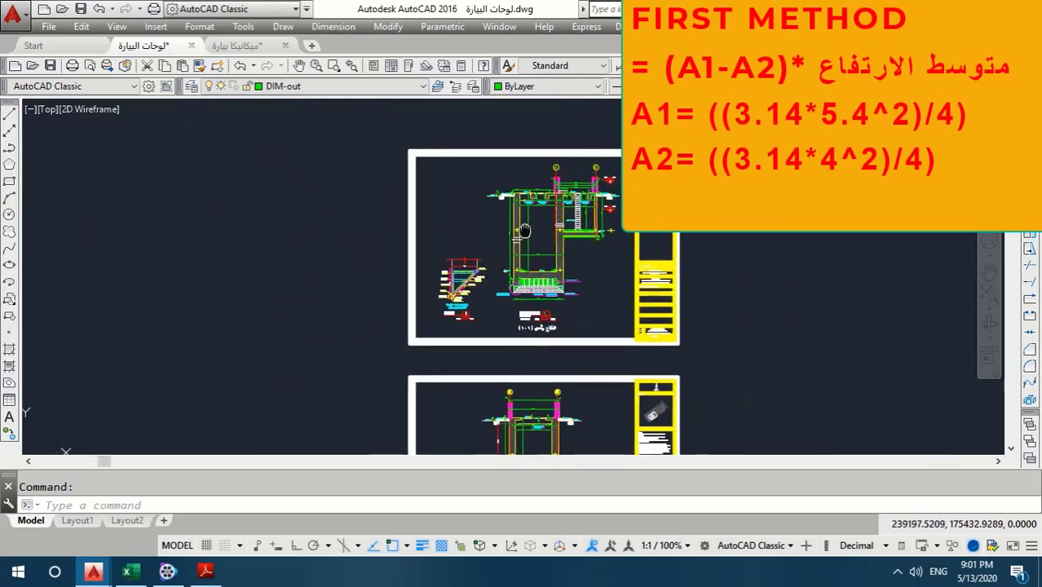
scroll(501, 281, up, 1)
scroll(493, 310, up, 2)
scroll(507, 193, up, 2)
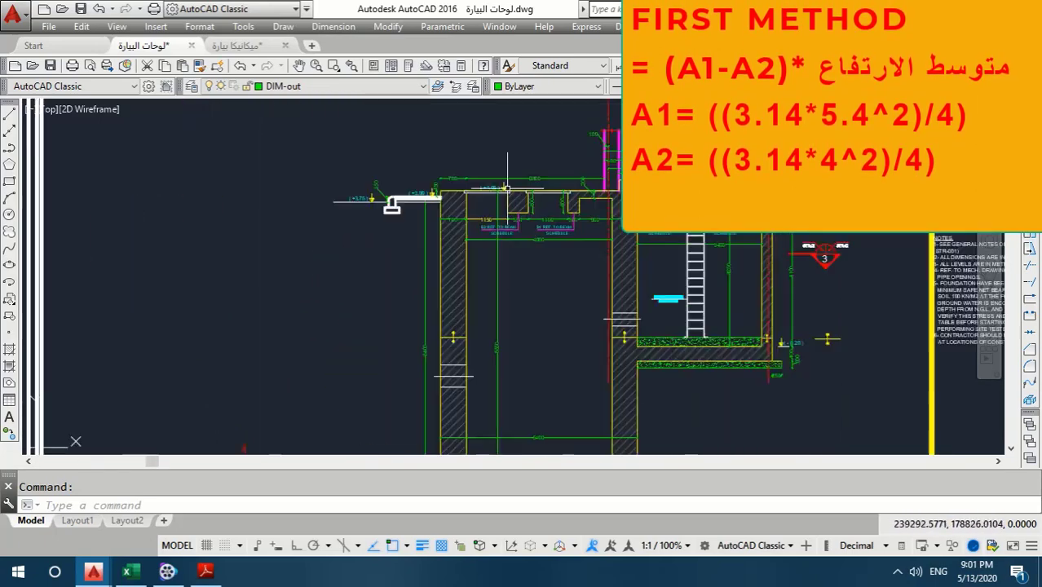
scroll(507, 196, up, 2)
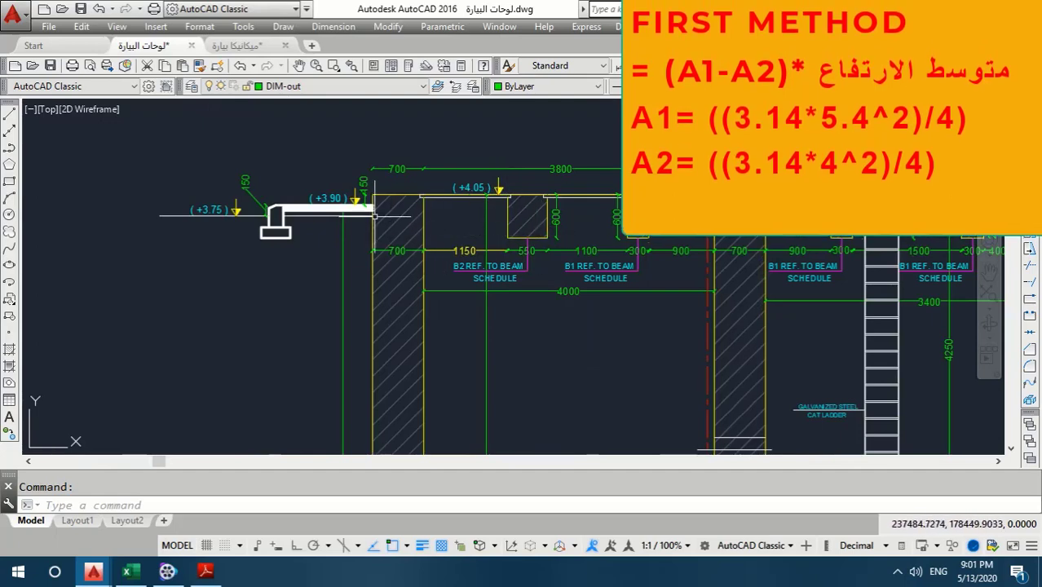
scroll(403, 214, down, 4)
scroll(404, 391, up, 2)
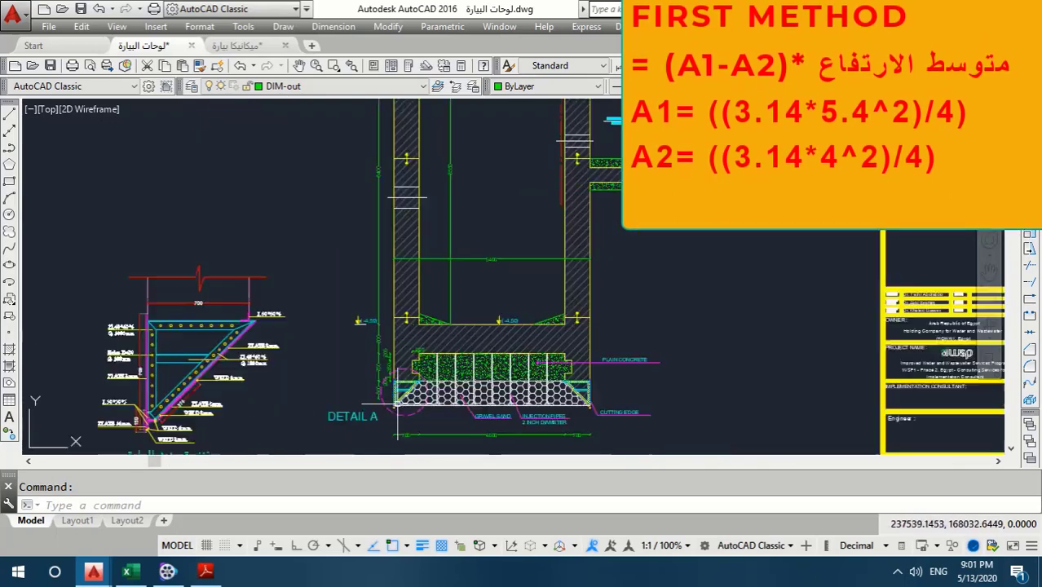
scroll(400, 396, up, 2)
scroll(380, 407, down, 3)
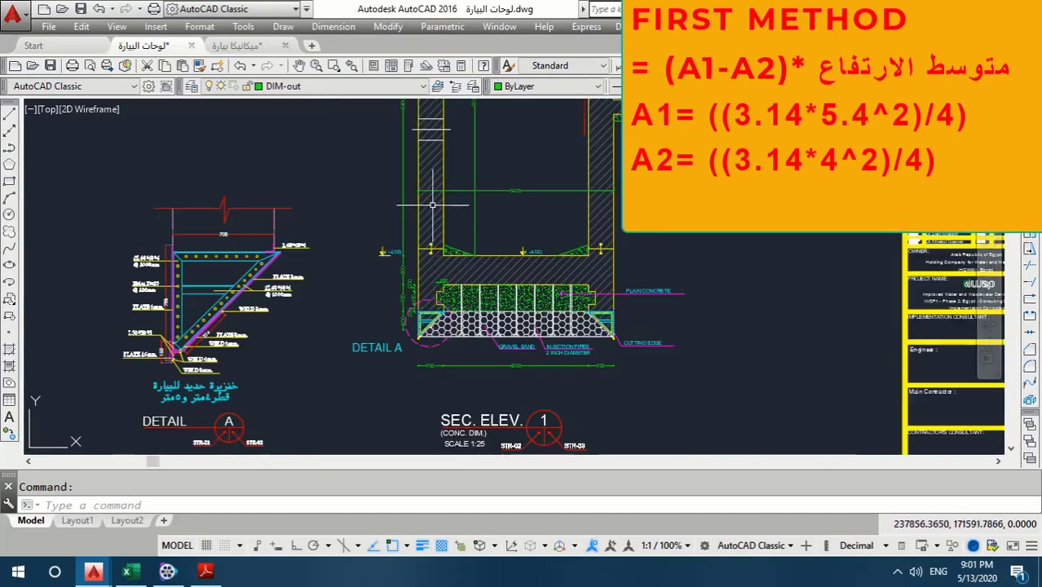
scroll(380, 369, up, 2)
scroll(434, 411, down, 2)
scroll(435, 410, down, 2)
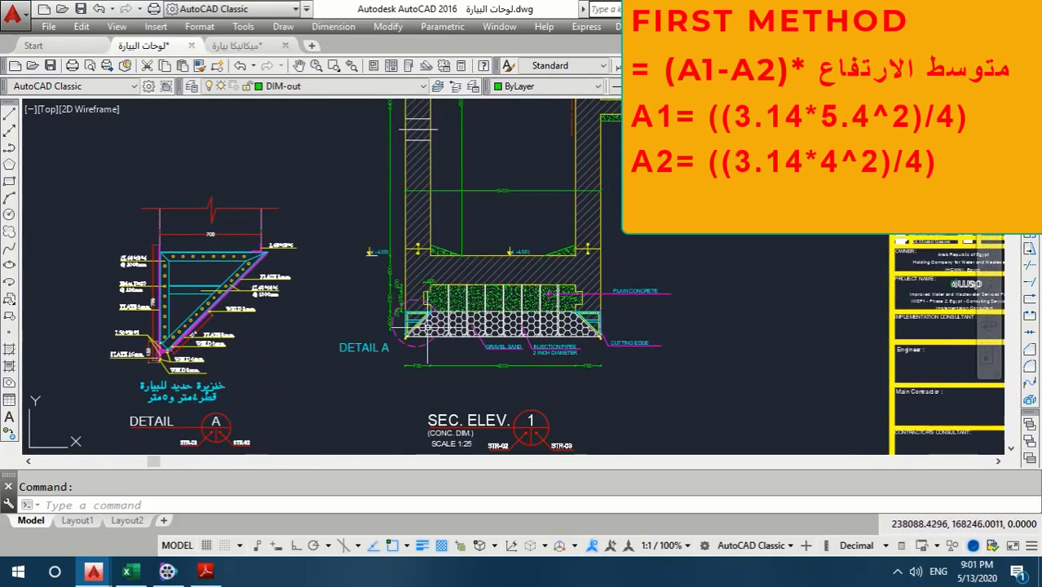
scroll(424, 311, up, 4)
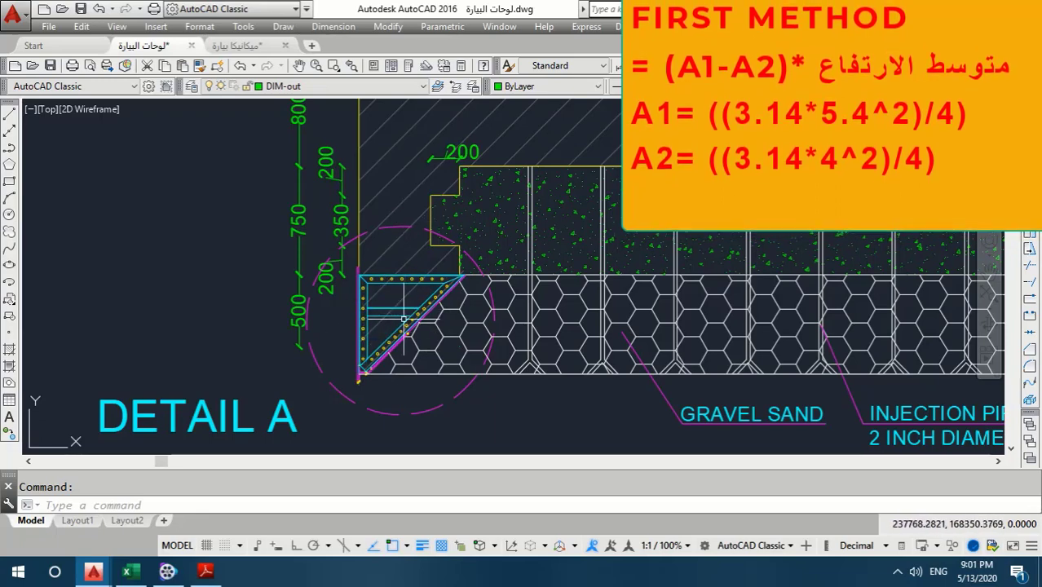
middle_drag(415, 278, 403, 382)
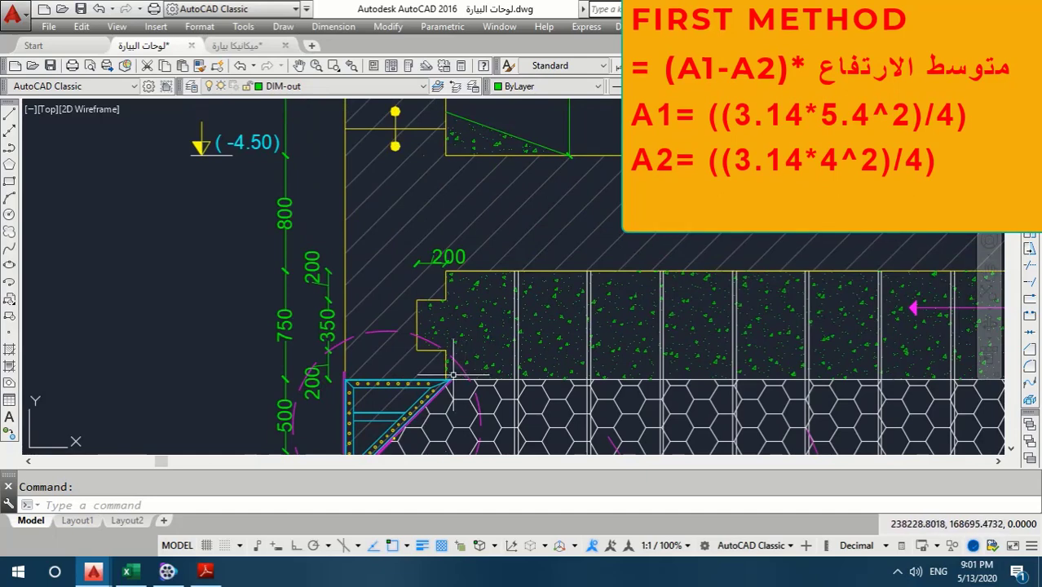
scroll(448, 379, down, 3)
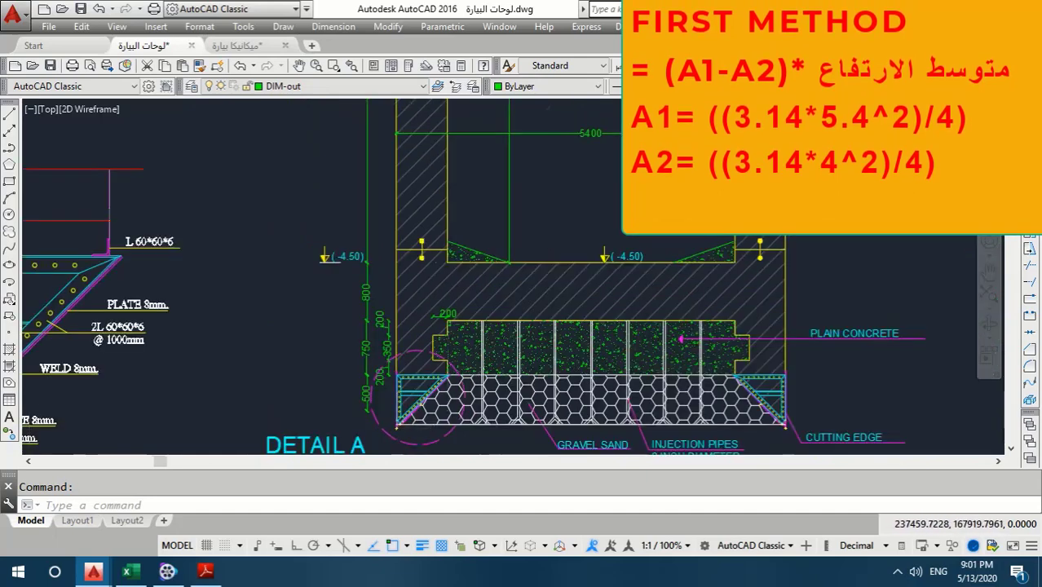
scroll(399, 423, up, 3)
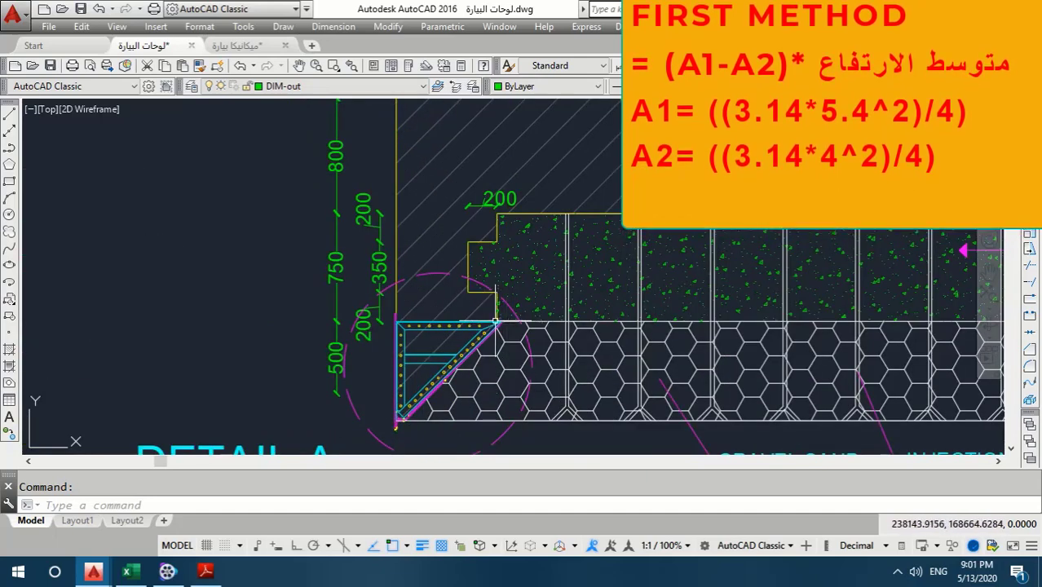
scroll(499, 334, down, 5)
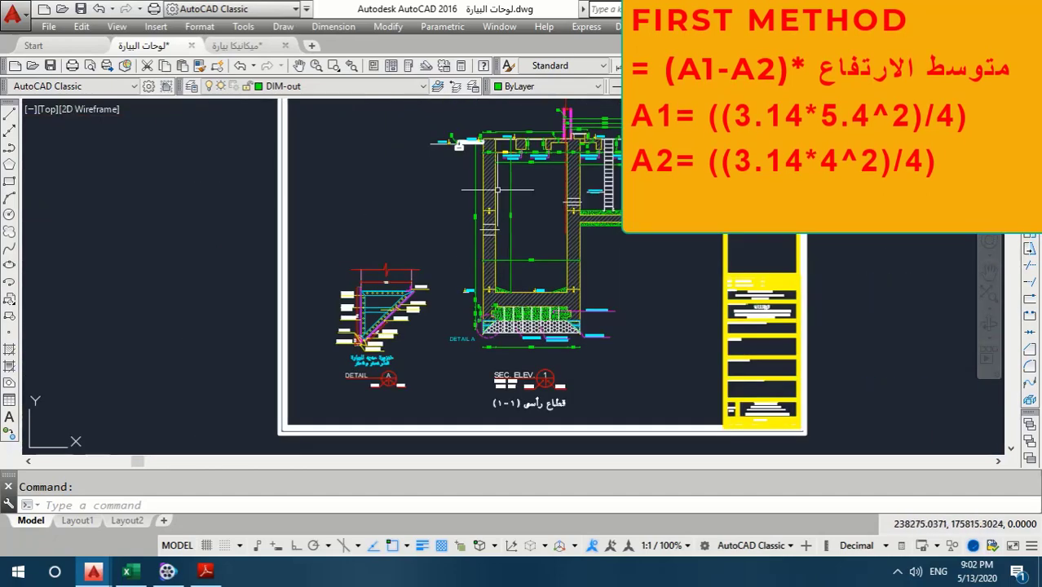
scroll(501, 141, up, 5)
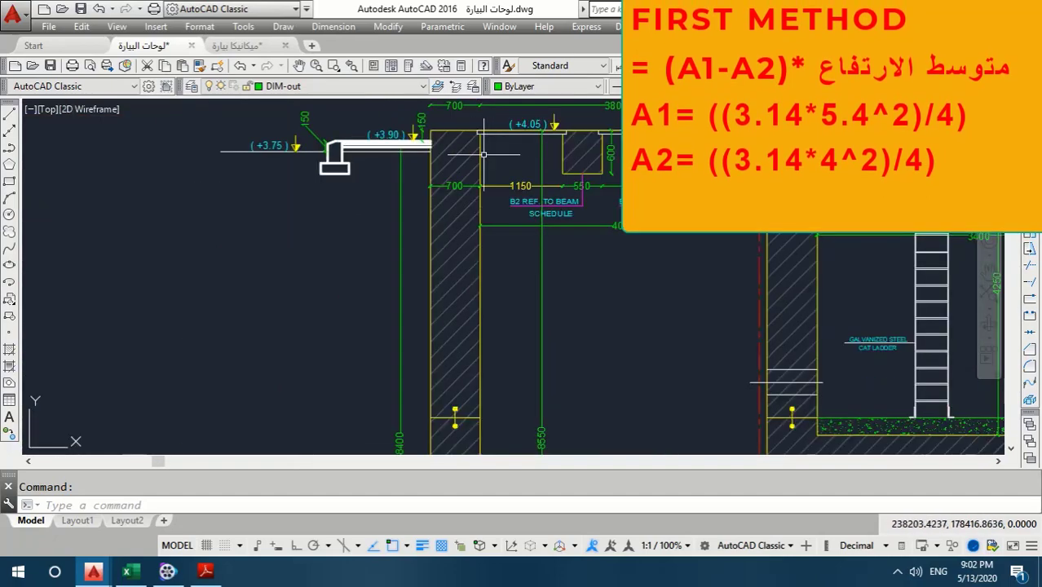
scroll(484, 153, down, 5)
scroll(448, 342, up, 4)
scroll(435, 350, up, 2)
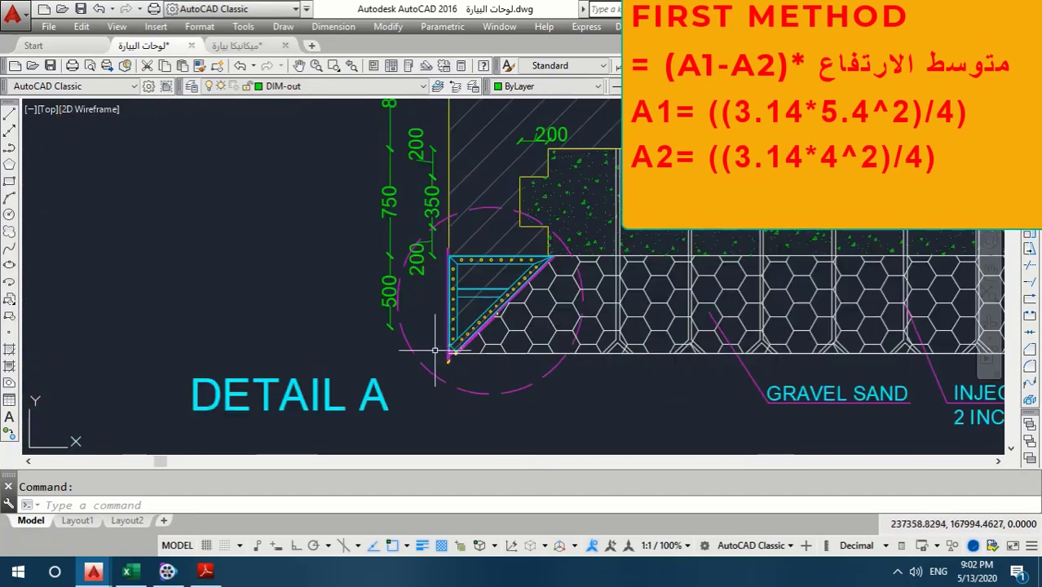
scroll(463, 353, down, 5)
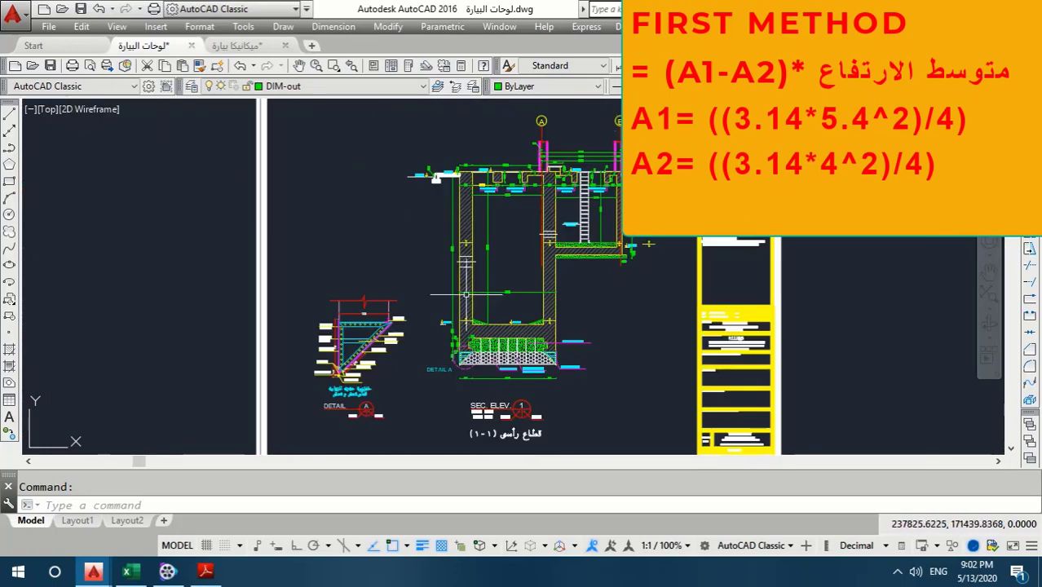
scroll(341, 371, up, 5)
scroll(482, 370, up, 1)
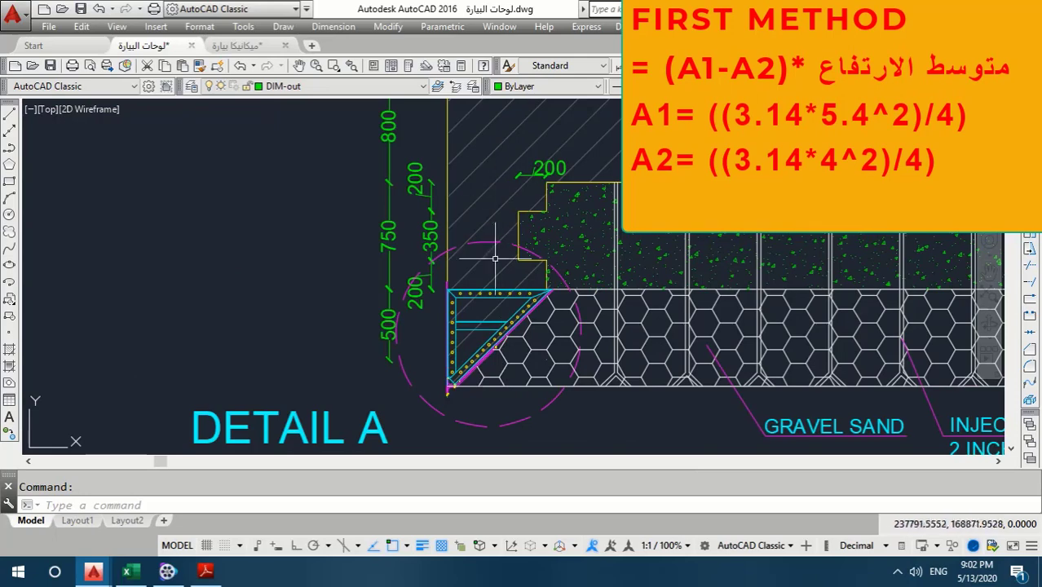
scroll(489, 324, down, 3)
scroll(487, 320, down, 2)
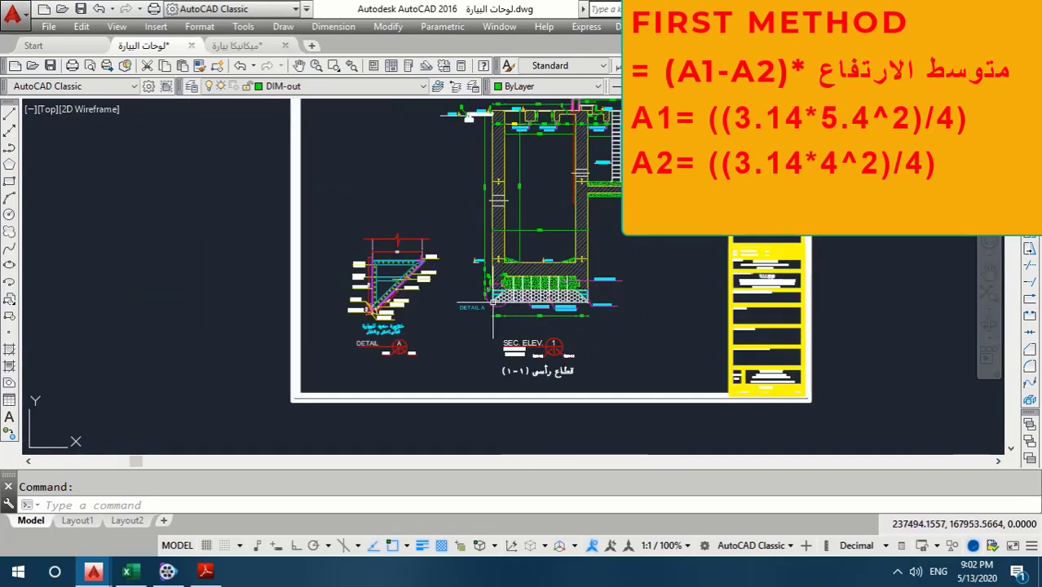
scroll(482, 309, down, 1)
middle_drag(463, 312, 561, 250)
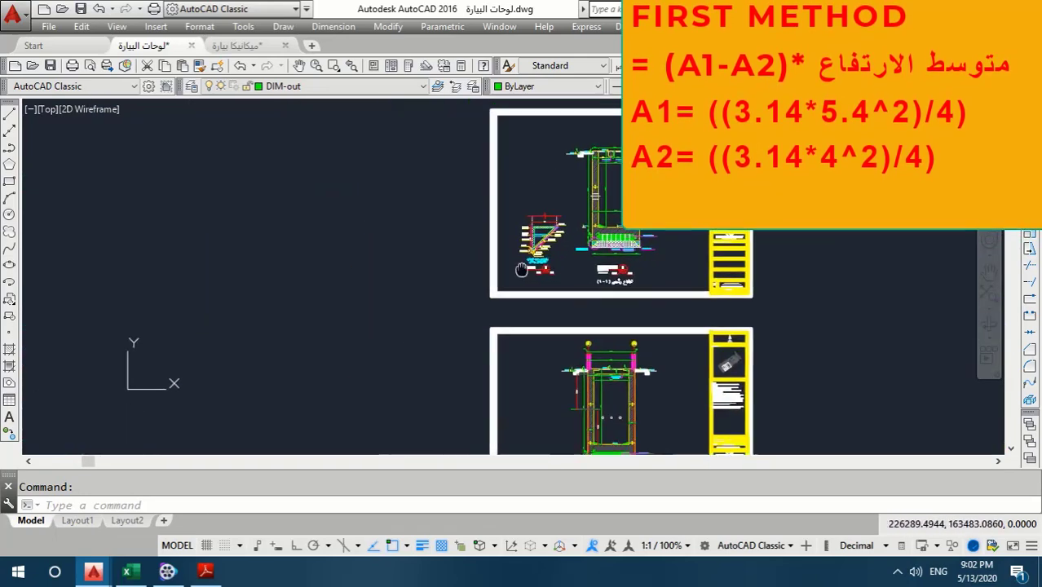
scroll(469, 286, down, 4)
scroll(360, 277, up, 2)
scroll(390, 290, up, 3)
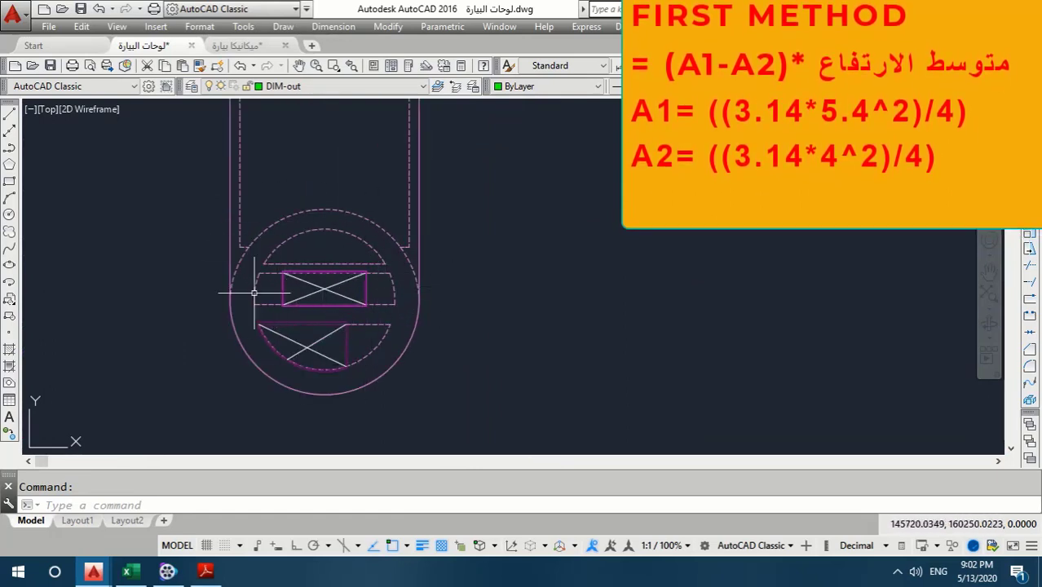
scroll(378, 308, down, 5)
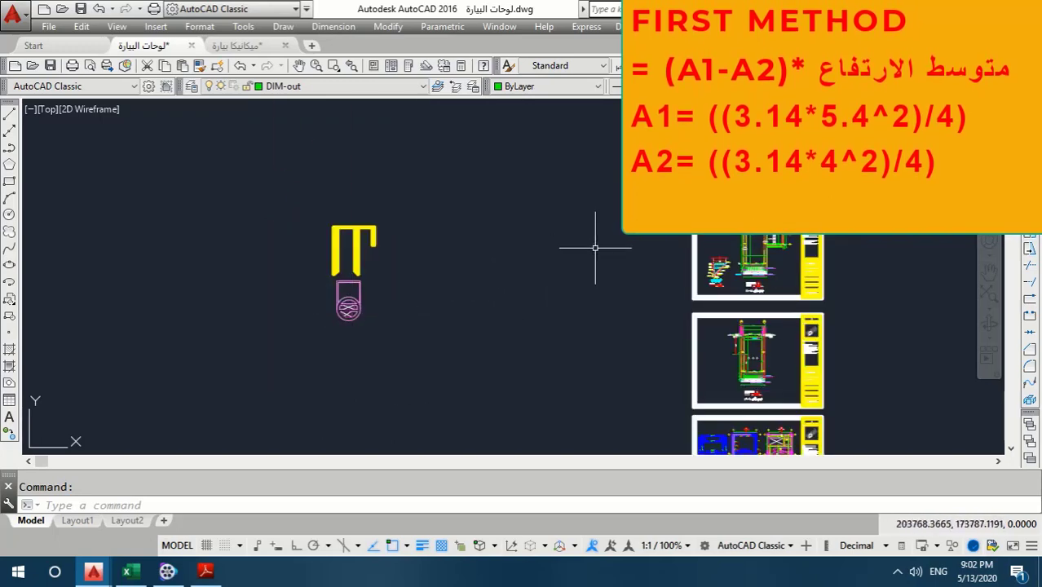
scroll(723, 269, up, 5)
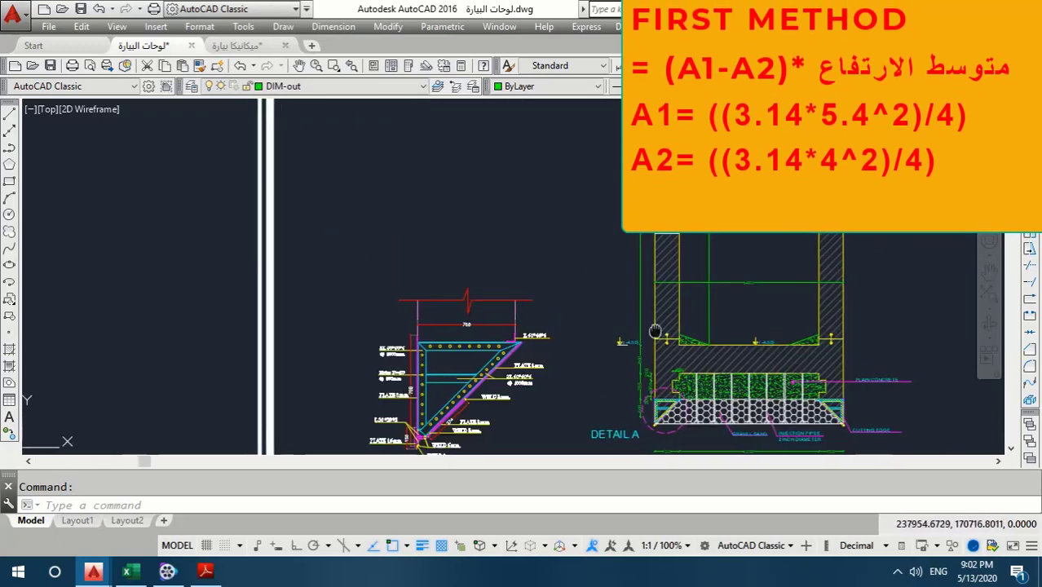
scroll(372, 375, up, 2)
scroll(372, 379, down, 4)
scroll(372, 383, up, 2)
scroll(371, 382, up, 2)
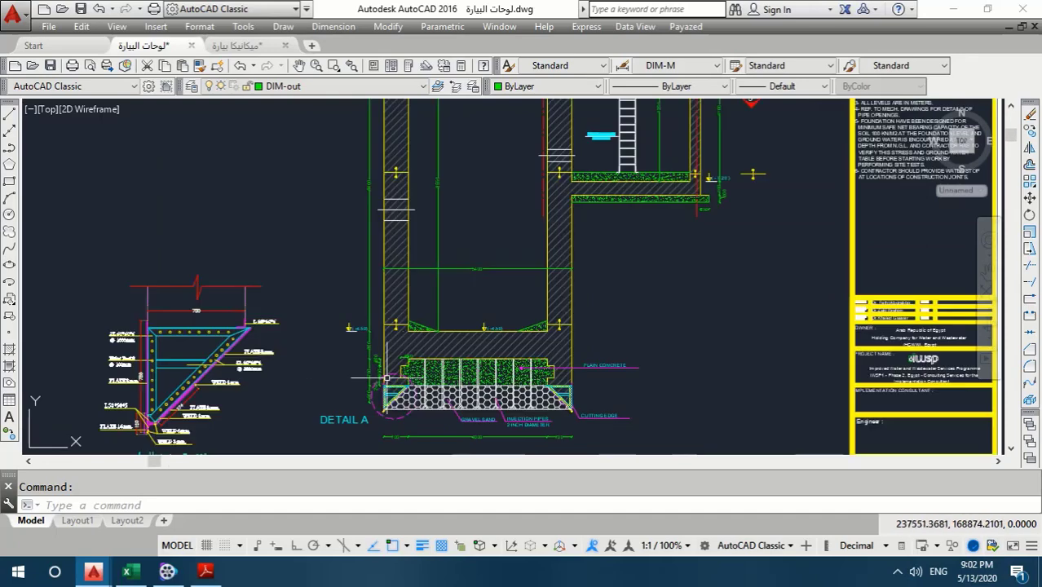
scroll(389, 359, down, 2)
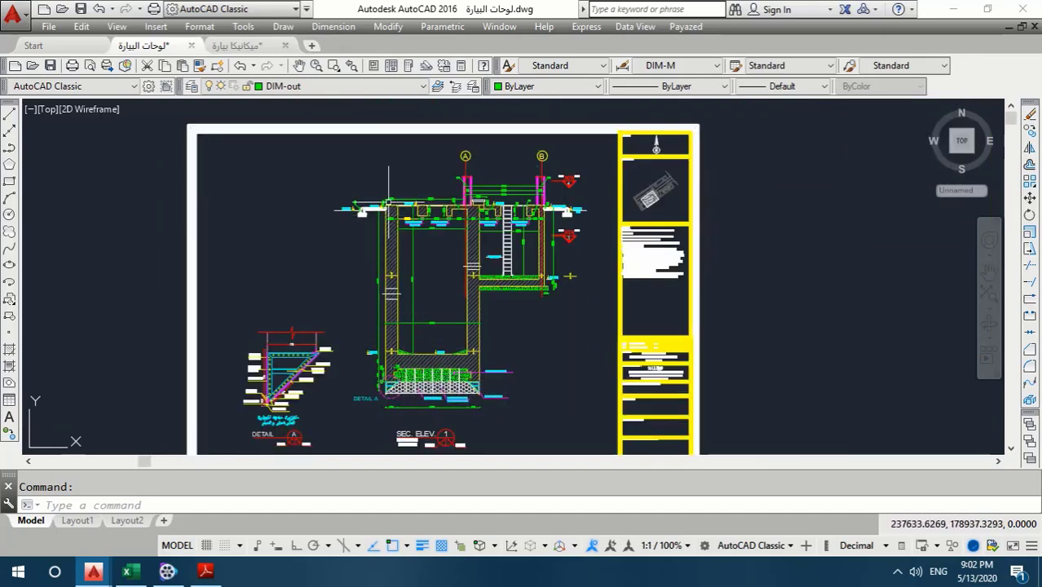
scroll(389, 204, up, 3)
scroll(397, 200, down, 3)
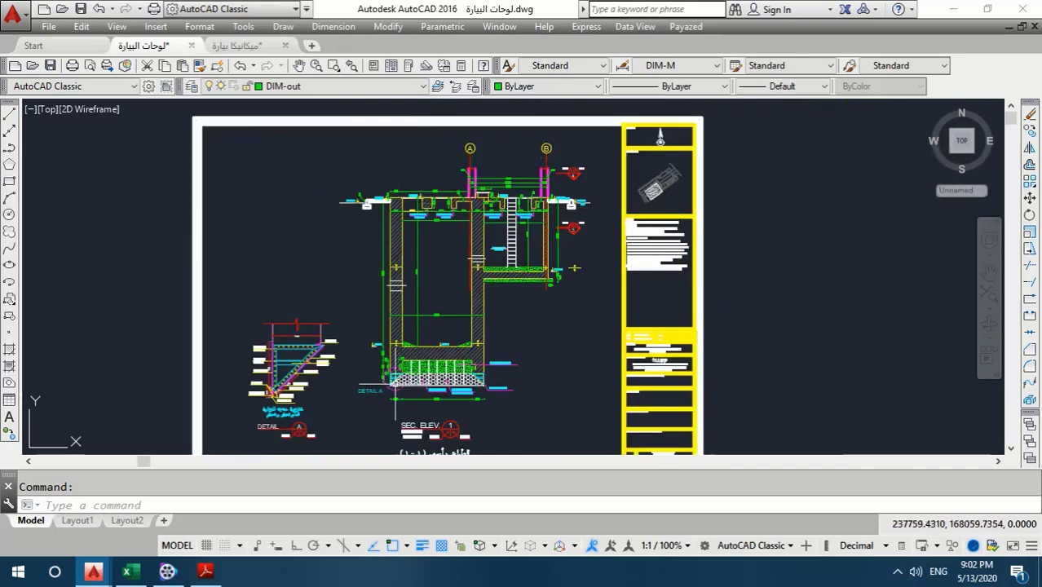
scroll(384, 297, up, 2)
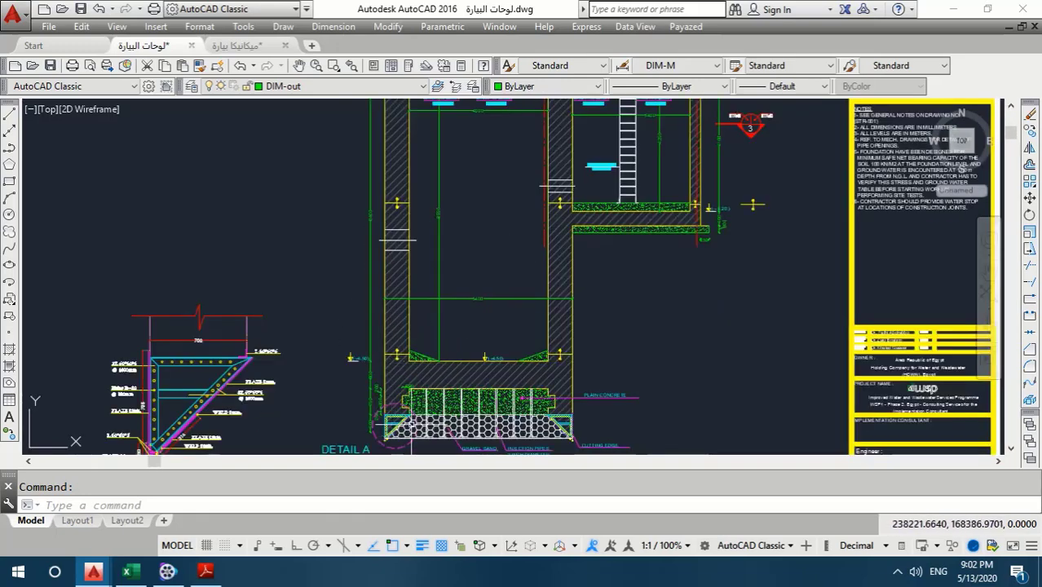
middle_drag(404, 102, 408, 163)
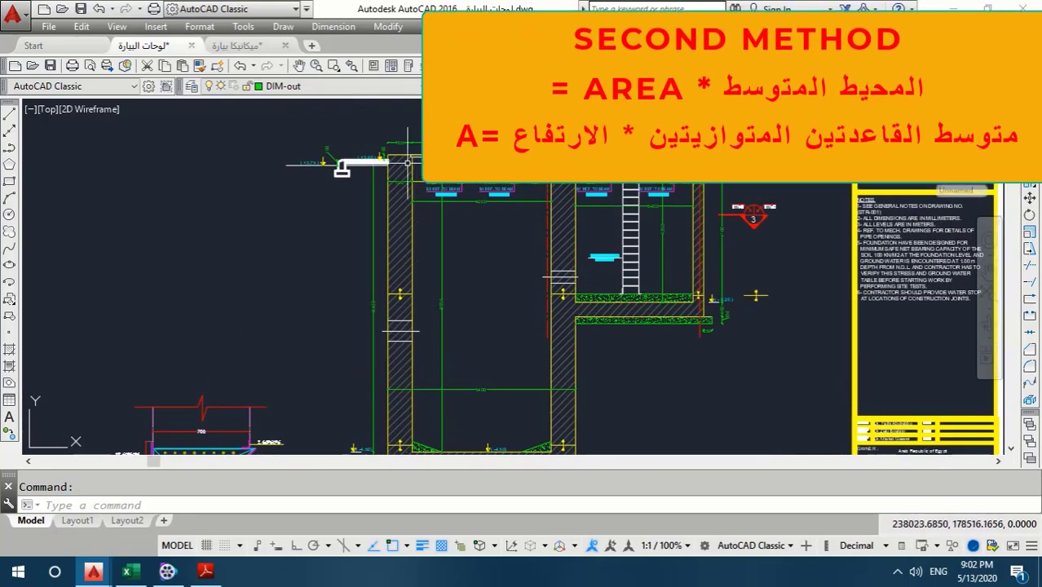
- Pan down the section past the footing and floor slab, then zoom onto the circular sump plan
middle_drag(401, 301, 404, 220)
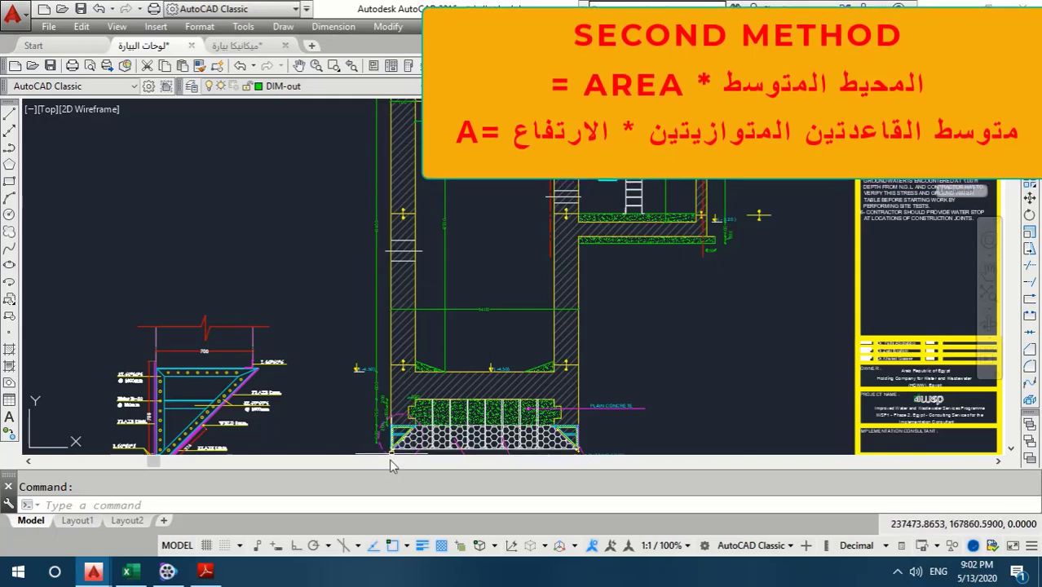
scroll(390, 453, up, 3)
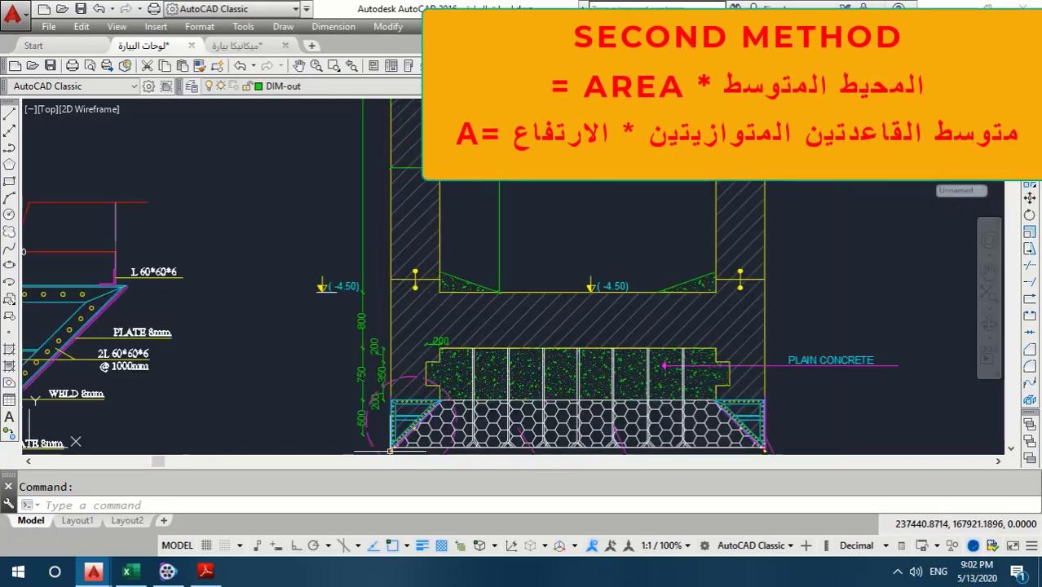
scroll(391, 436, down, 4)
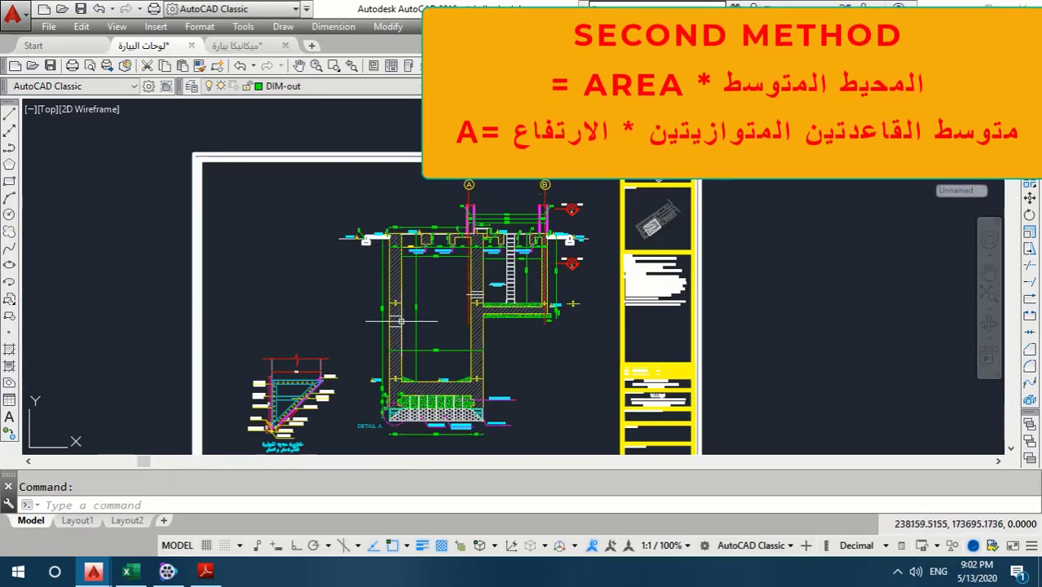
scroll(397, 309, up, 3)
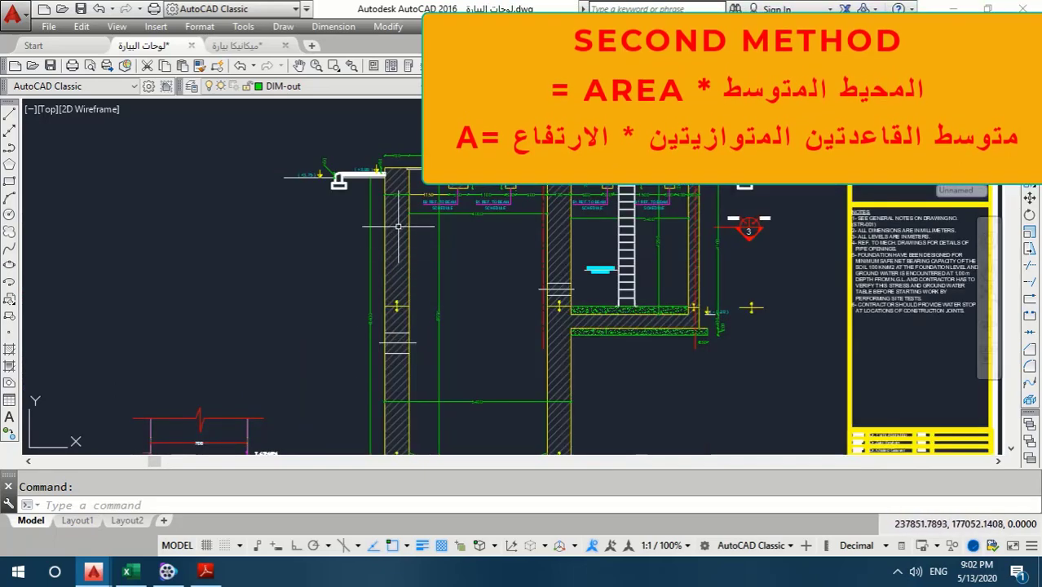
middle_drag(399, 296, 391, 185)
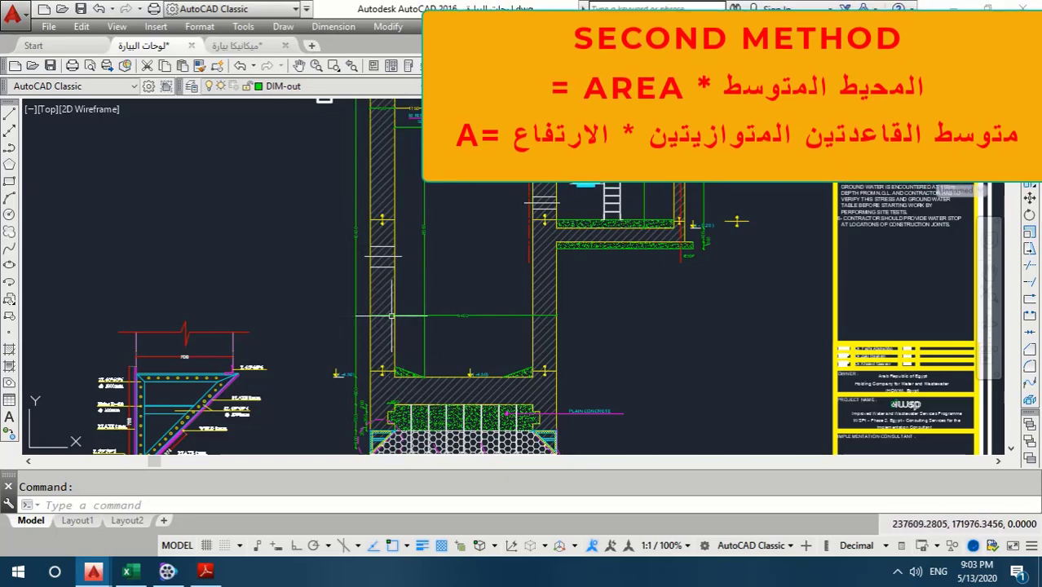
scroll(384, 318, down, 3)
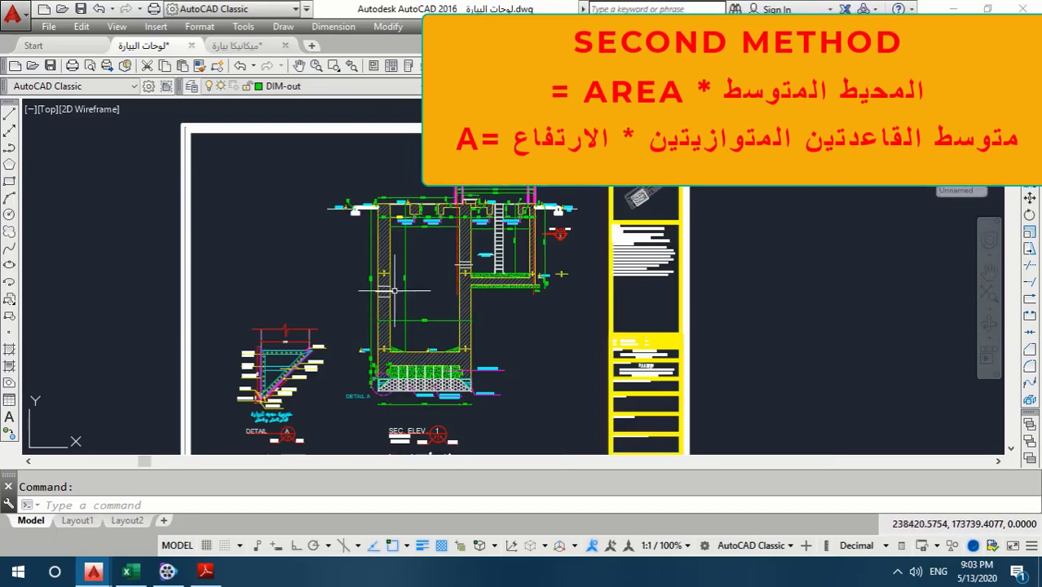
scroll(395, 290, down, 2)
scroll(314, 349, up, 5)
- Zoom out and pan to center the sump section elevation sheet showing its walls and base
scroll(198, 336, up, 2)
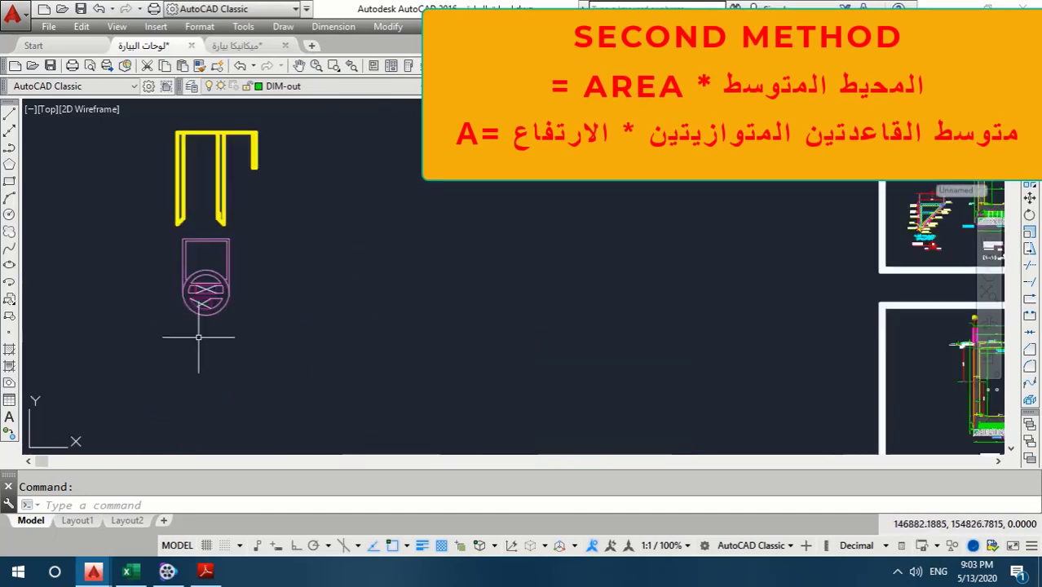
scroll(198, 336, up, 3)
scroll(187, 277, up, 1)
scroll(224, 295, up, 3)
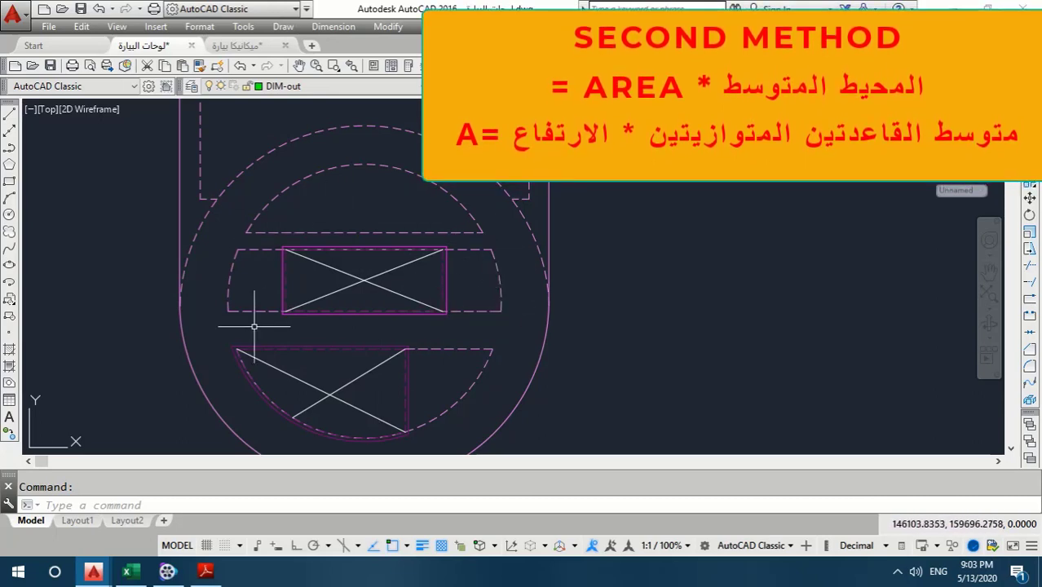
scroll(254, 326, down, 5)
scroll(422, 310, down, 2)
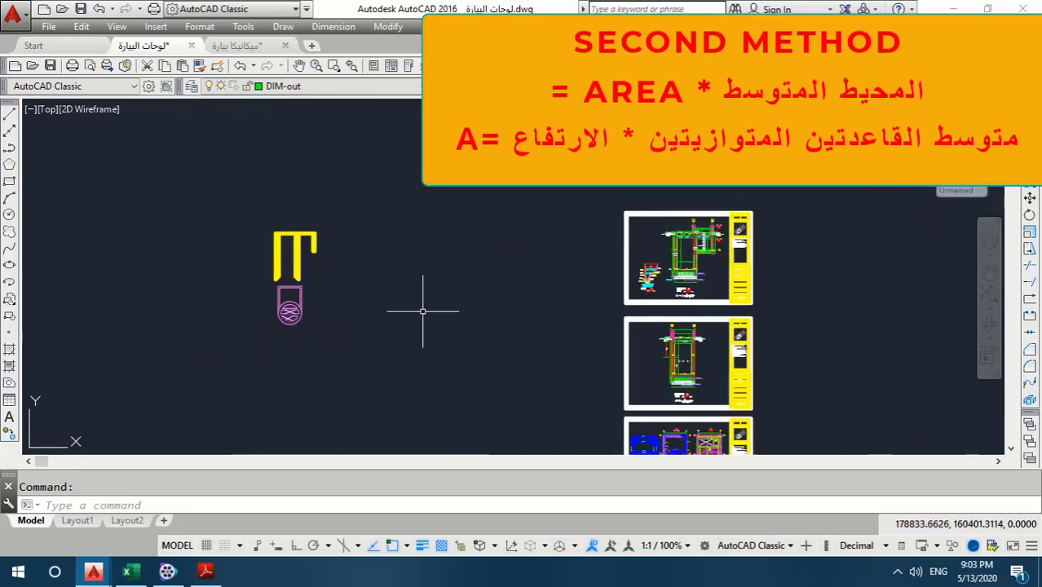
middle_drag(422, 310, 276, 311)
scroll(547, 326, up, 5)
middle_drag(558, 340, 468, 334)
scroll(400, 319, up, 4)
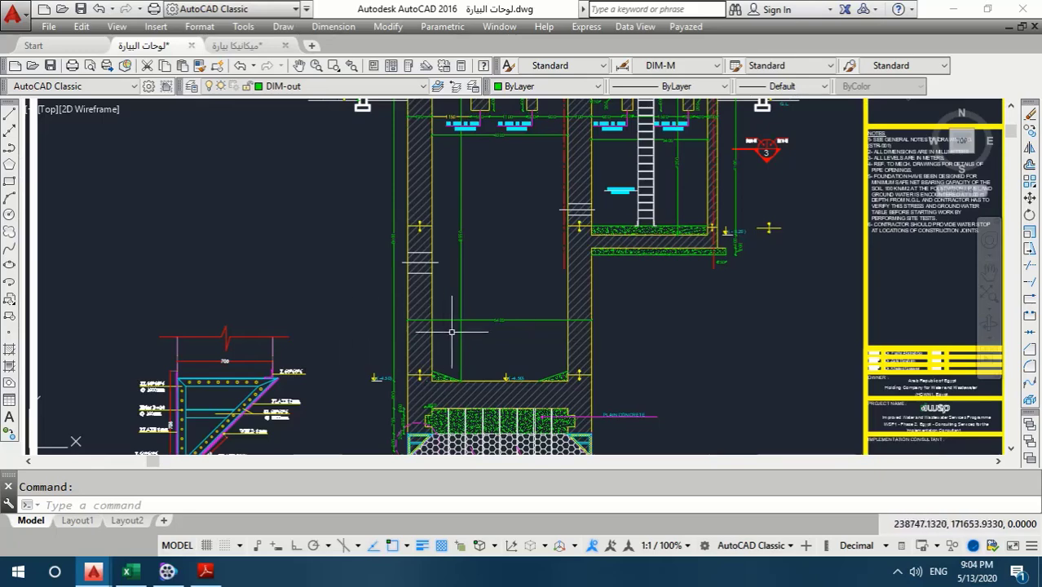
- Pull back to show the whole section sheet with its title block and scan it
scroll(371, 325, down, 3)
middle_drag(432, 320, 372, 335)
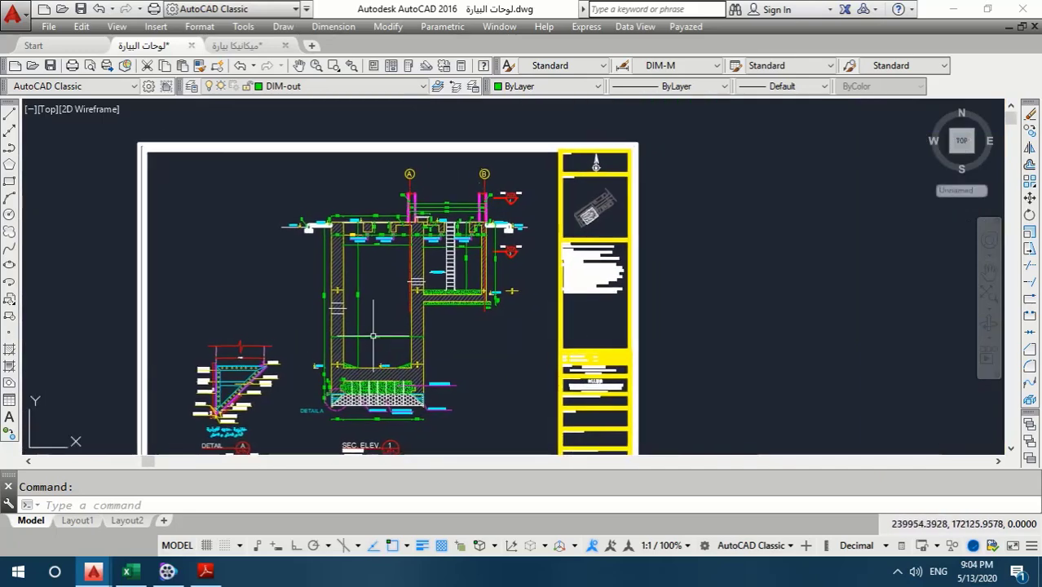
scroll(366, 326, up, 3)
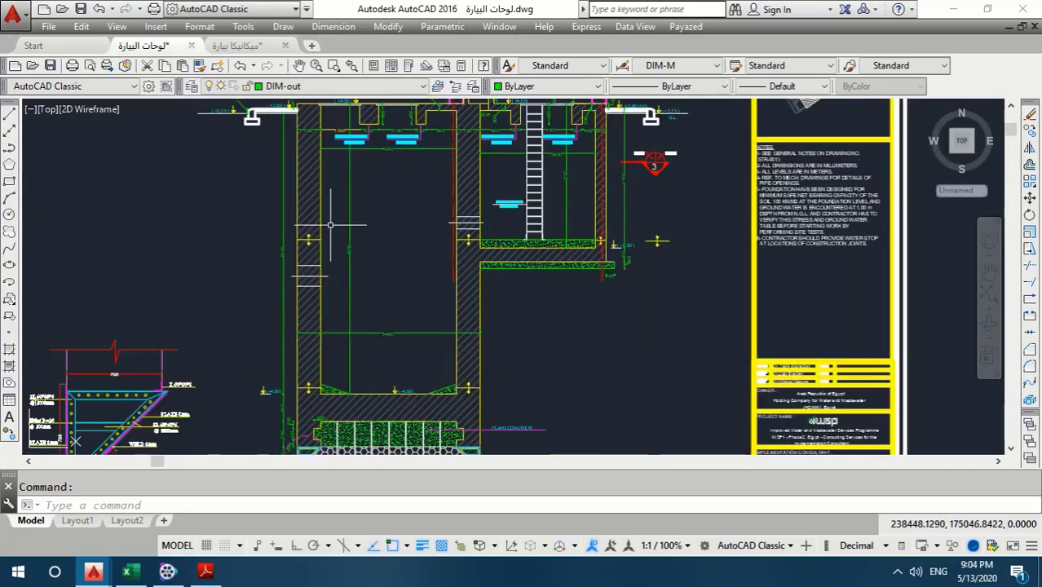
scroll(314, 257, down, 3)
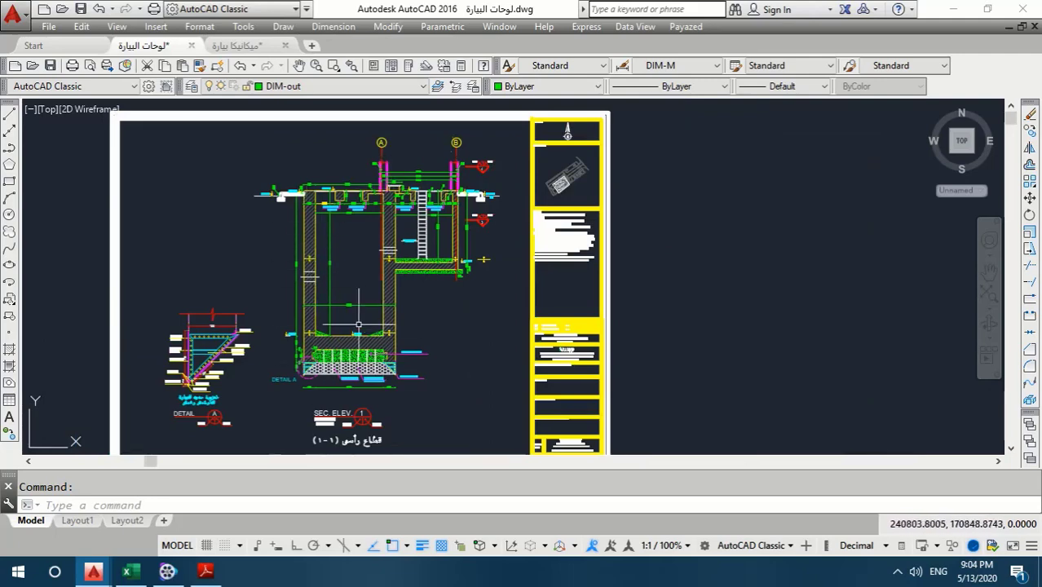
scroll(290, 339, up, 3)
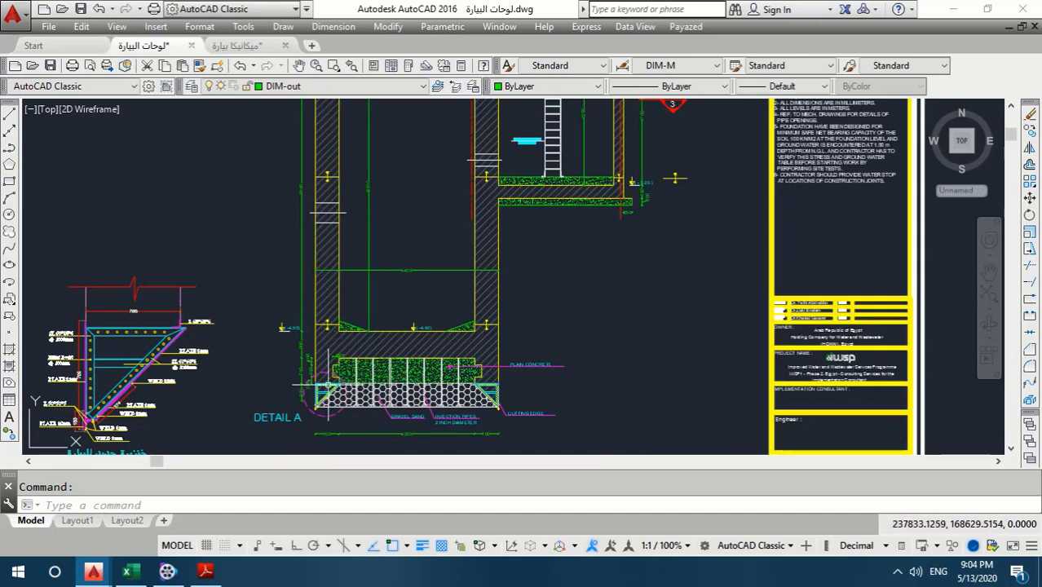
scroll(327, 394, up, 3)
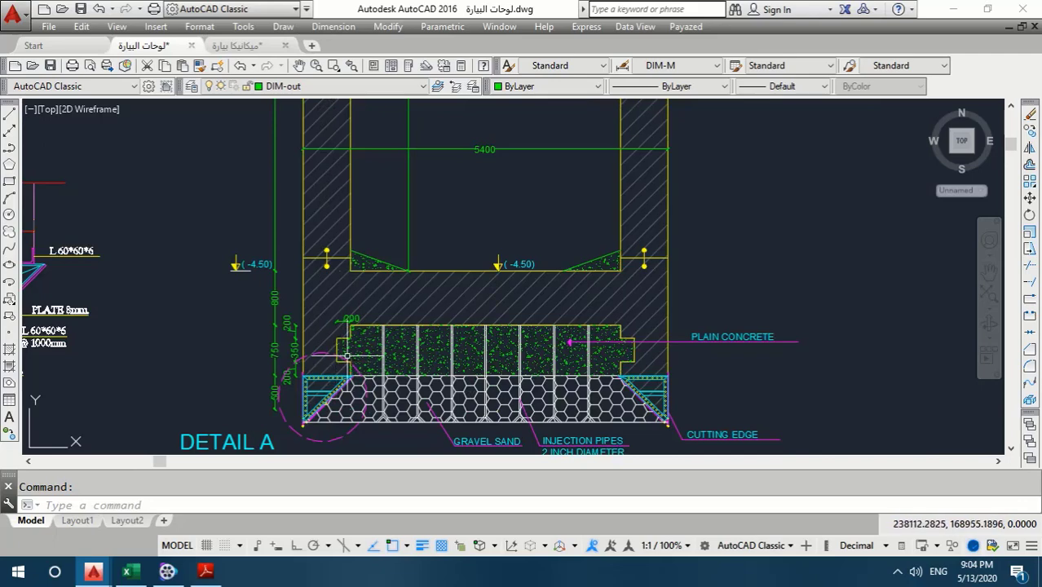
scroll(335, 360, up, 3)
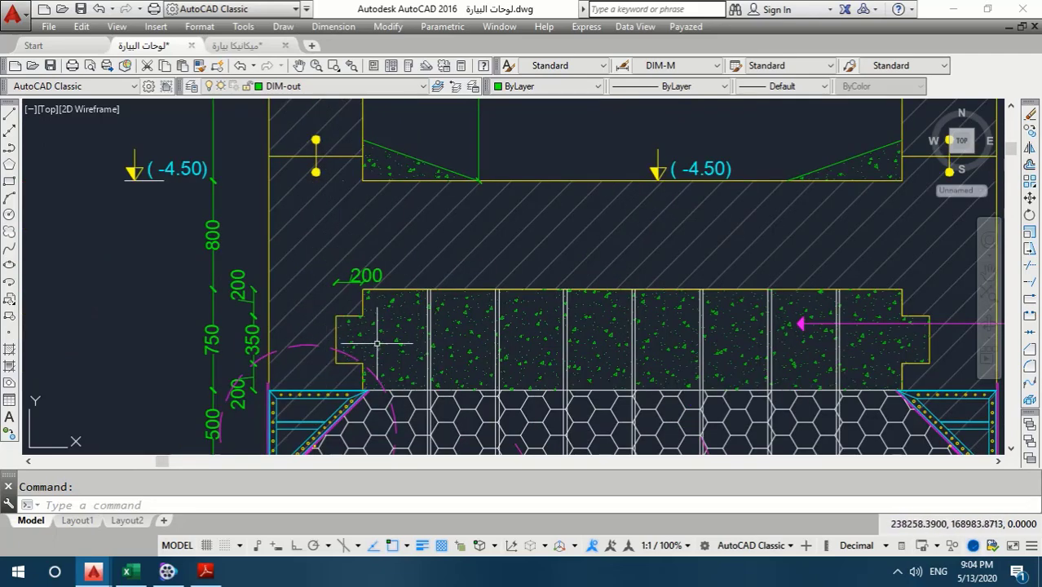
scroll(356, 326, down, 3)
scroll(356, 326, down, 5)
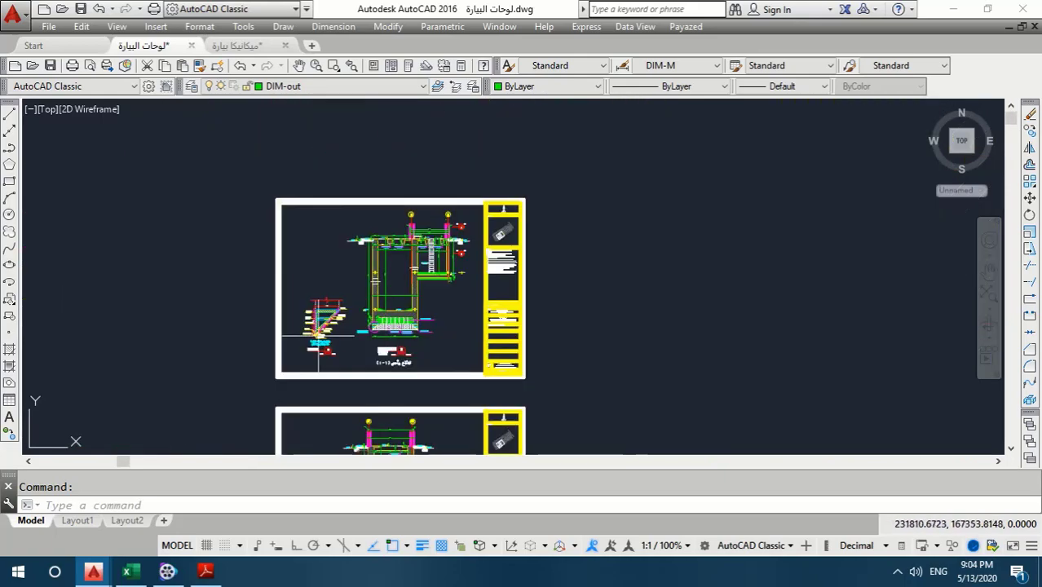
- Pan over to the section sheet and zoom in on Detail A's 200×350 slab-edge groove
middle_drag(323, 321, 477, 280)
scroll(478, 281, down, 3)
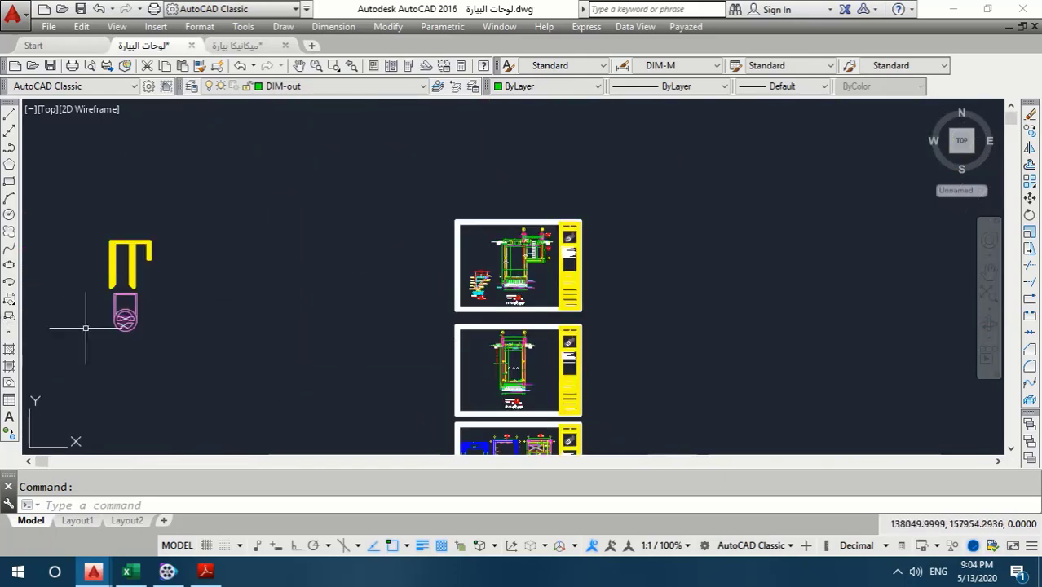
scroll(85, 318, up, 5)
scroll(195, 294, up, 2)
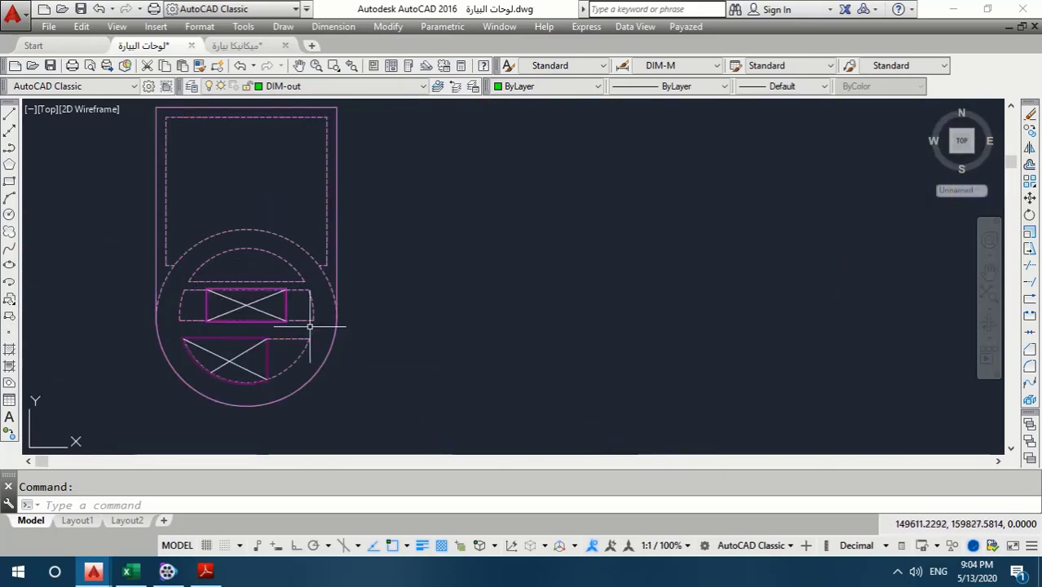
scroll(181, 285, down, 2)
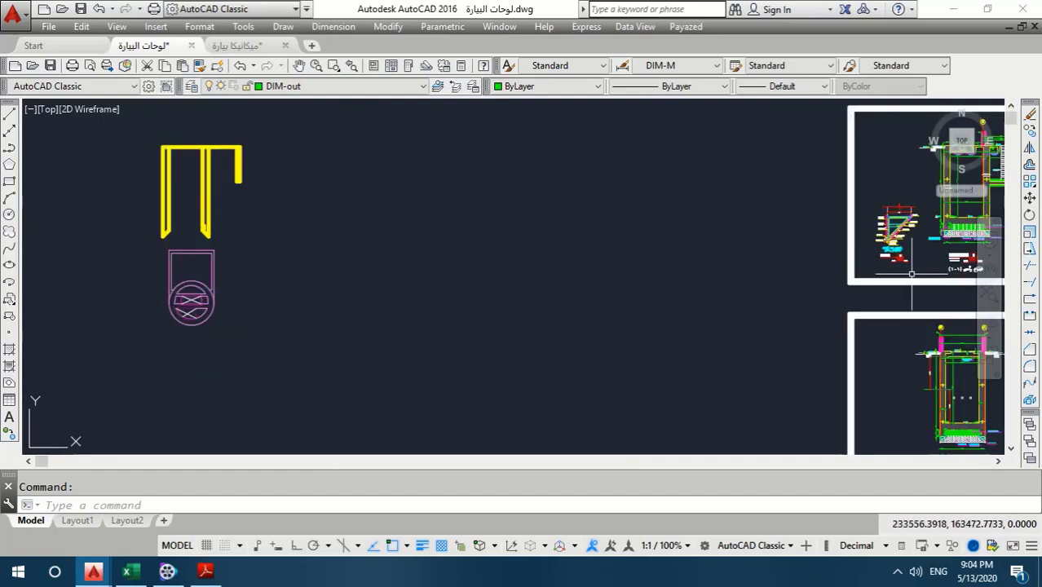
middle_drag(907, 277, 721, 295)
scroll(757, 262, up, 3)
scroll(757, 263, up, 3)
scroll(693, 285, up, 2)
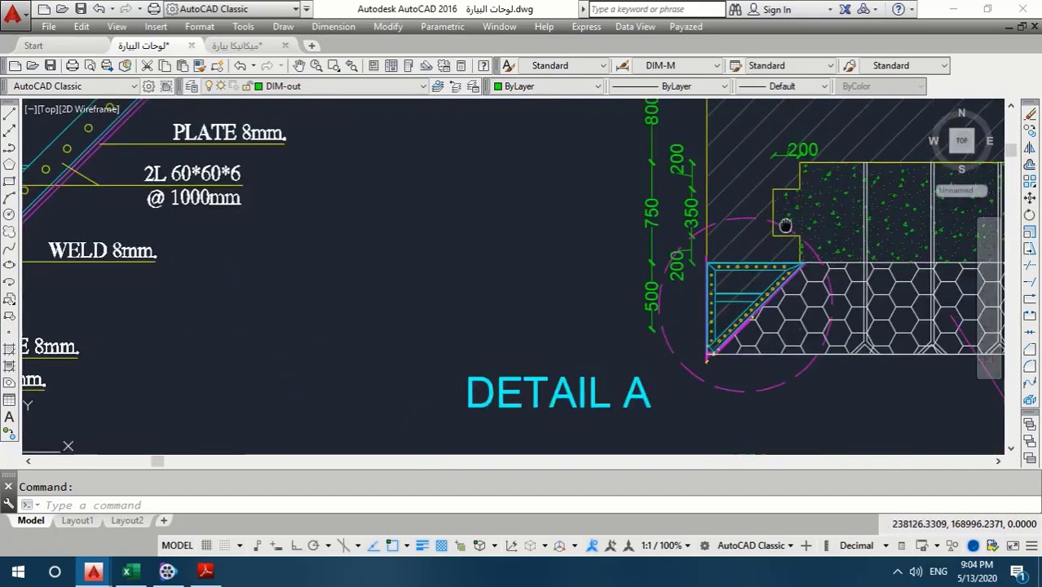
scroll(628, 310, up, 2)
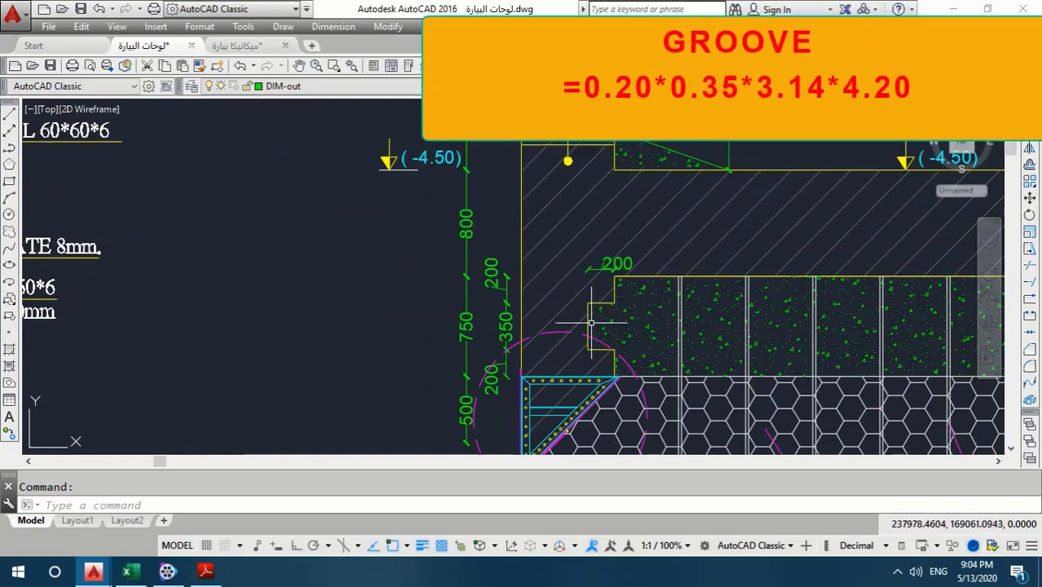
middle_drag(633, 340, 332, 340)
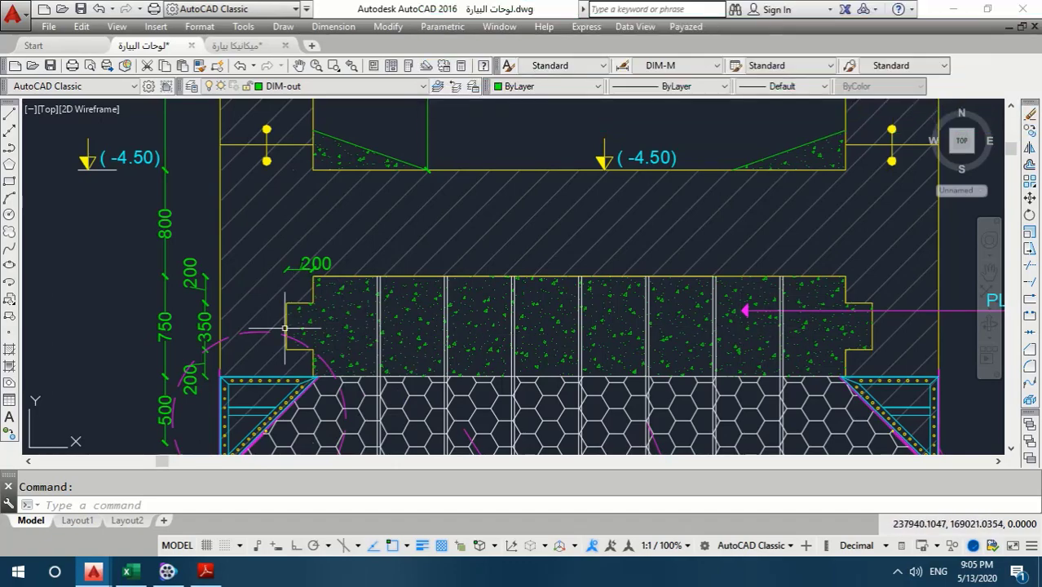
scroll(339, 329, down, 3)
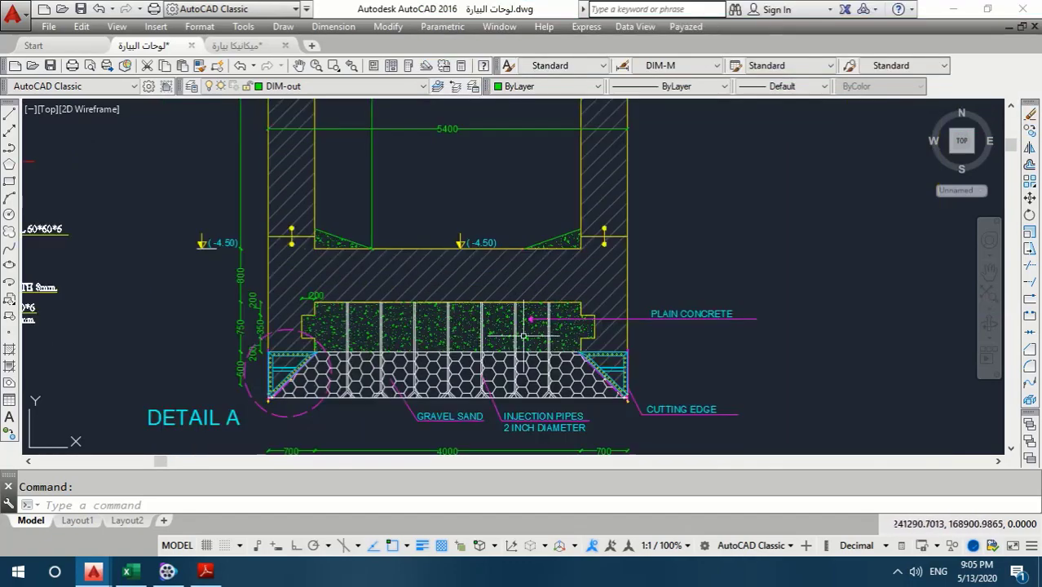
scroll(523, 335, up, 3)
middle_drag(247, 335, 381, 319)
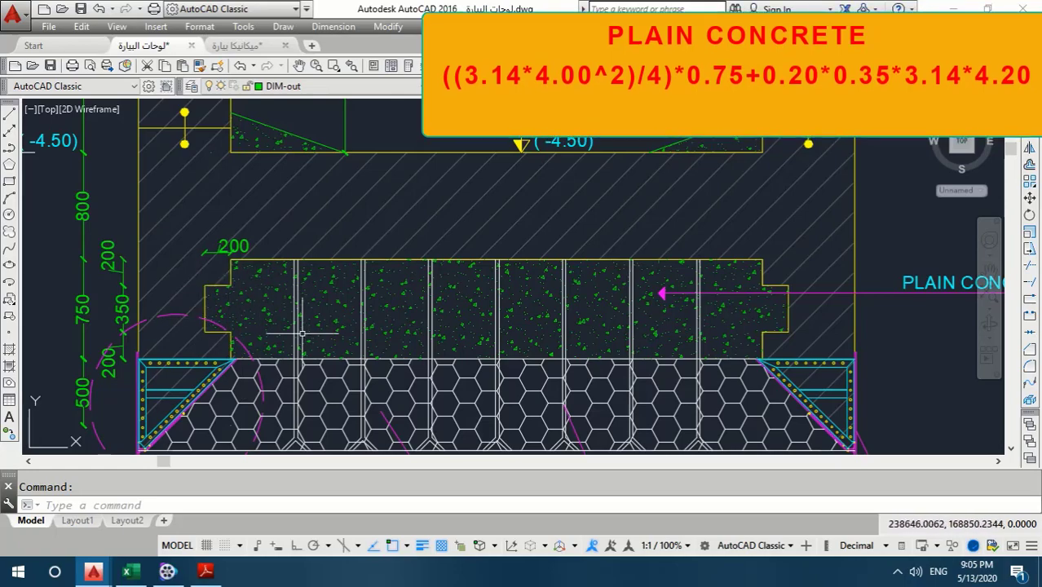
- Zoom out to the whole sheet, then zoom in on the upper section elevation
scroll(353, 333, down, 2)
scroll(392, 306, down, 5)
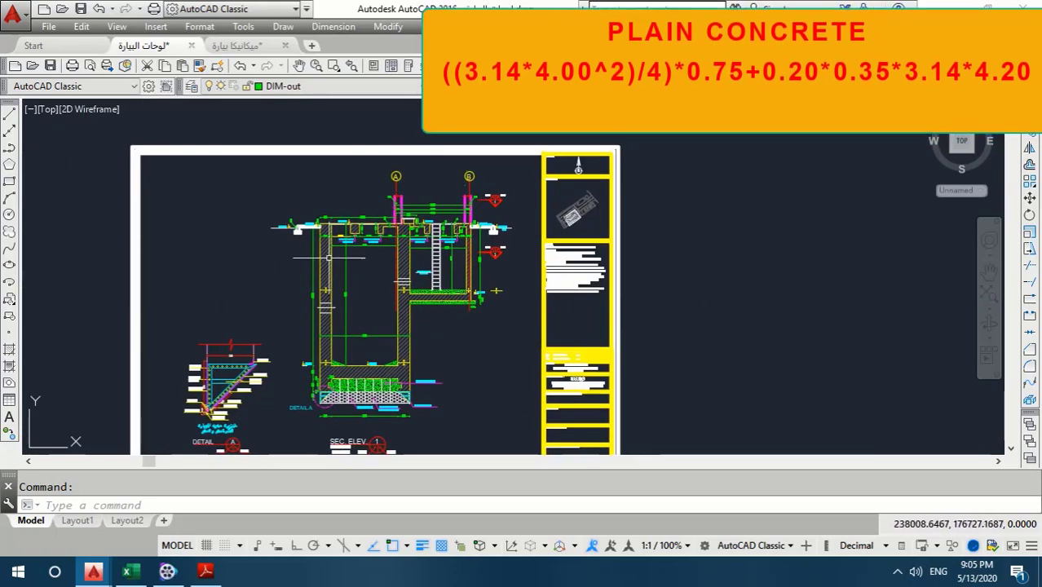
scroll(329, 258, up, 2)
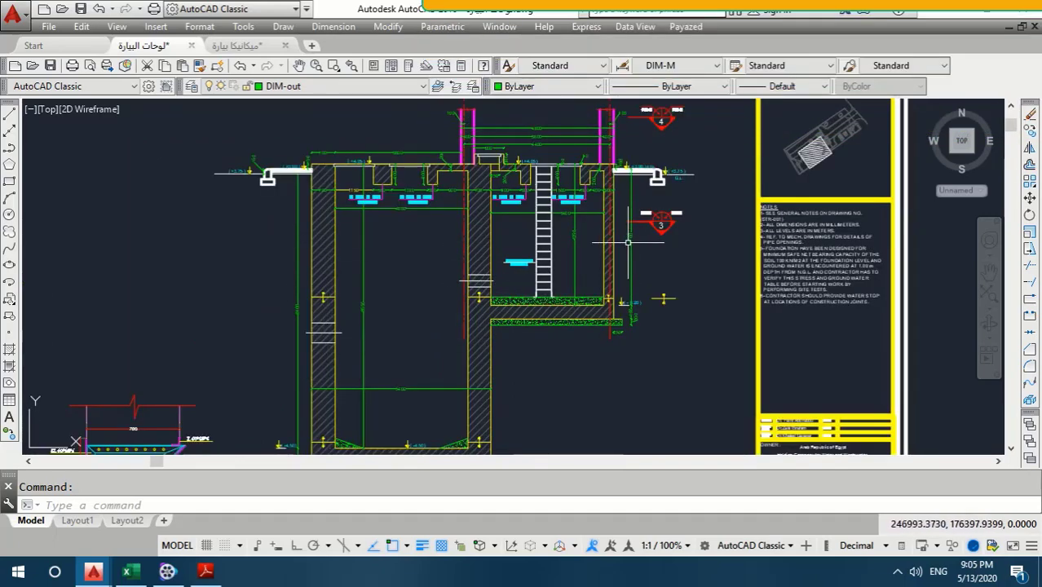
- Pan and zoom to grid bubbles A and B near the circular sump plan
scroll(622, 241, up, 2)
scroll(586, 278, down, 2)
middle_drag(585, 279, 577, 325)
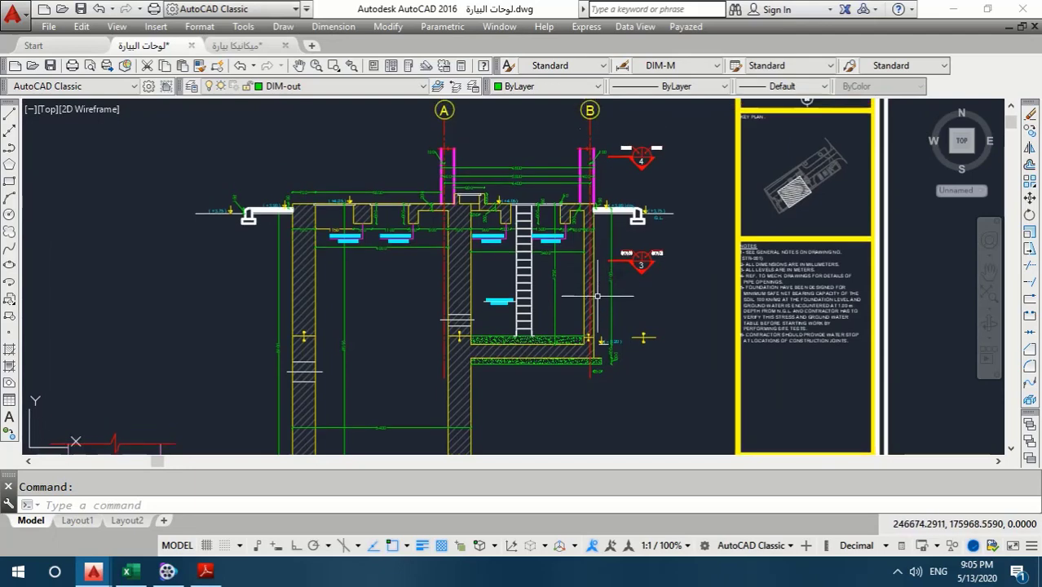
scroll(571, 318, down, 5)
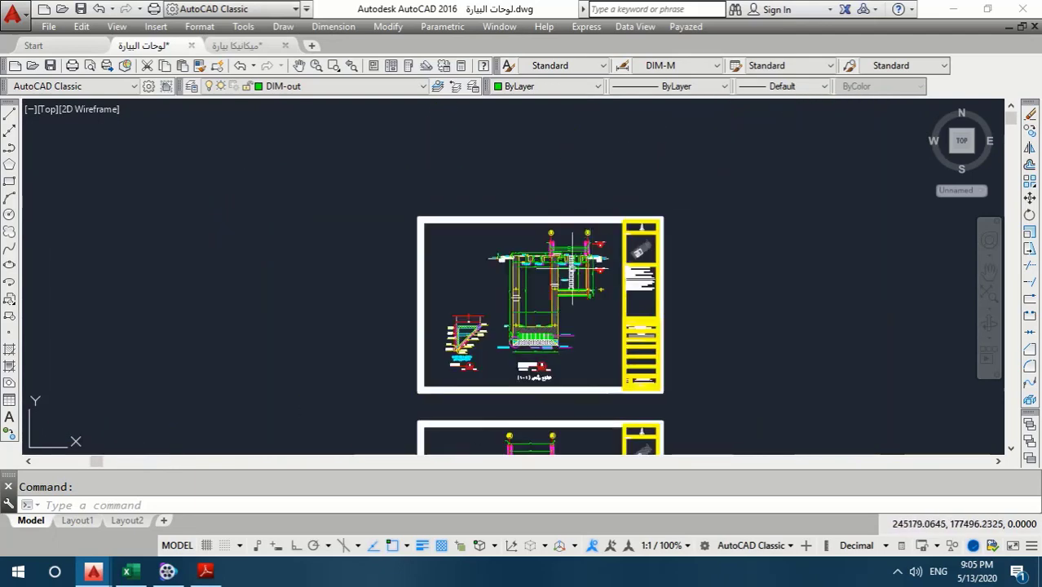
scroll(345, 321, down, 3)
scroll(149, 341, up, 6)
scroll(136, 292, up, 4)
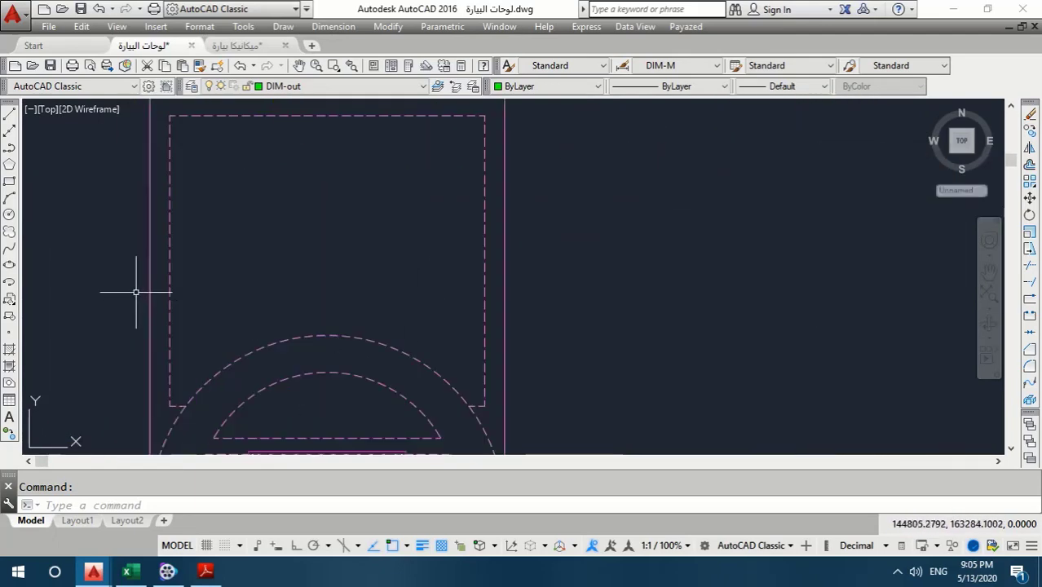
scroll(178, 244, down, 3)
- Finish restyling the chamber rectangle and arc as thick green 0.60 mm lines, then recenter the plan
middle_drag(216, 244, 319, 267)
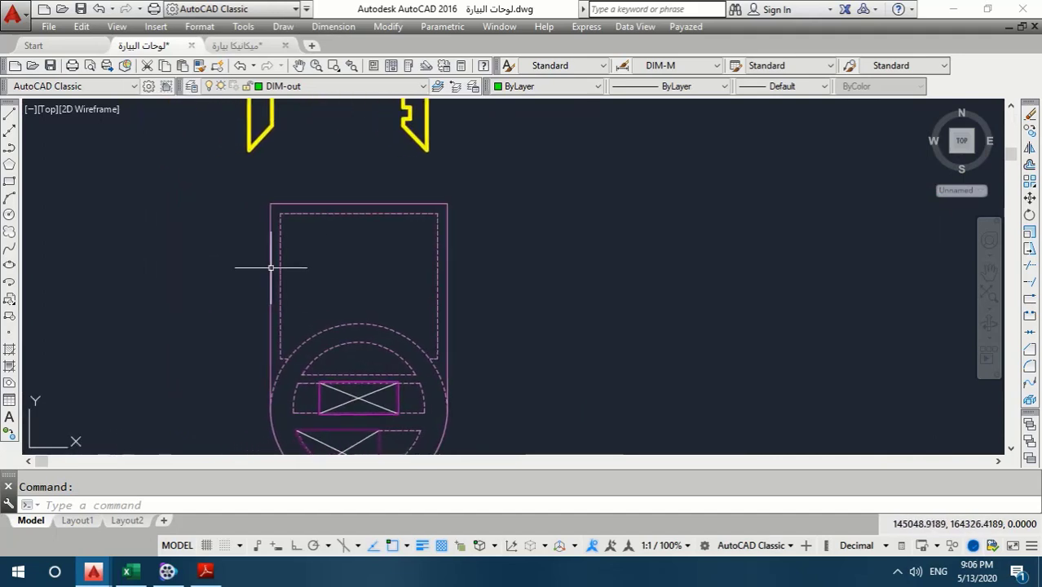
key(Escape)
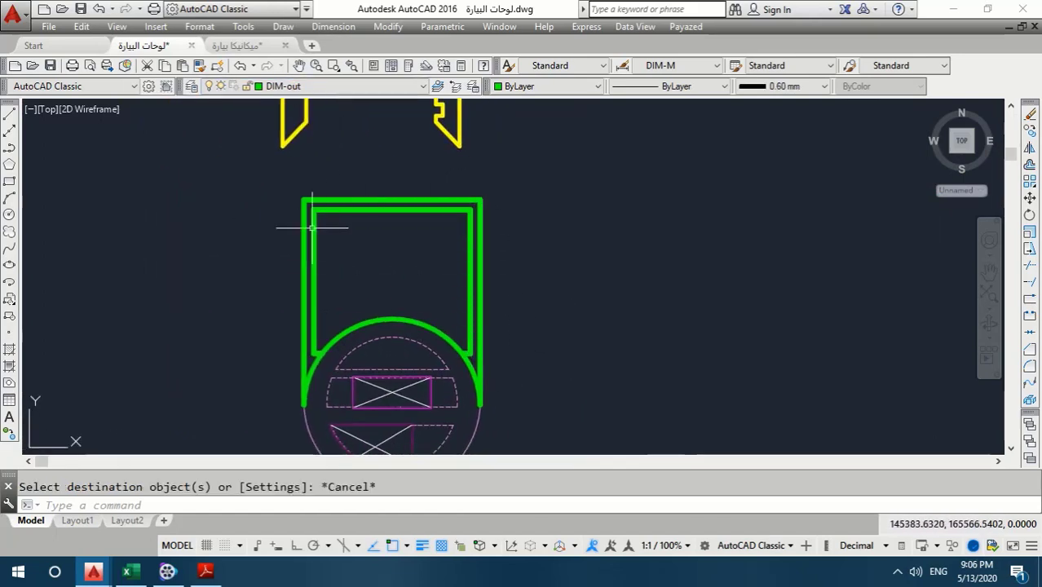
middle_drag(346, 387, 325, 297)
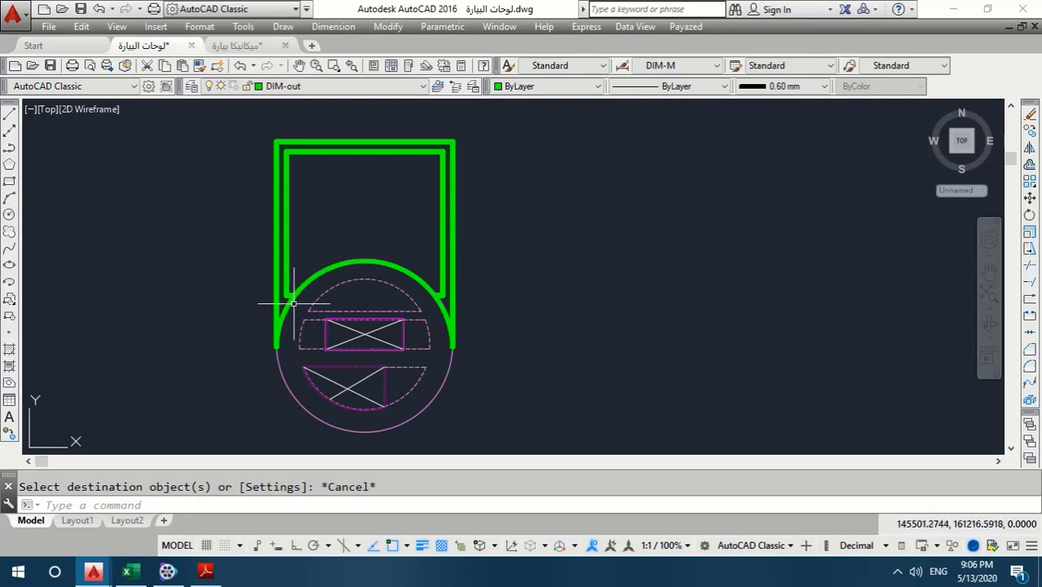
middle_drag(436, 250, 443, 312)
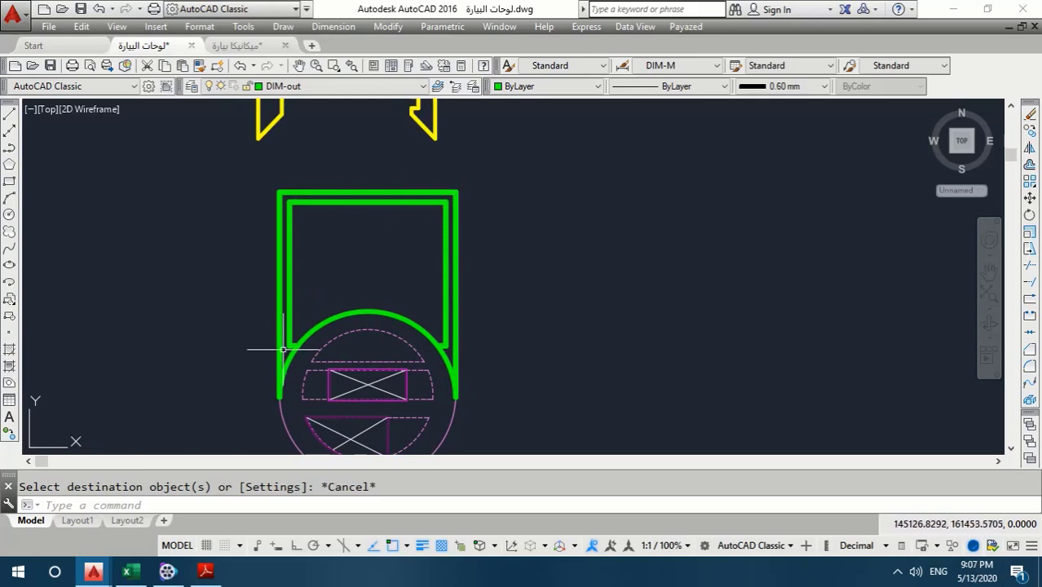
scroll(284, 351, up, 3)
scroll(297, 354, down, 3)
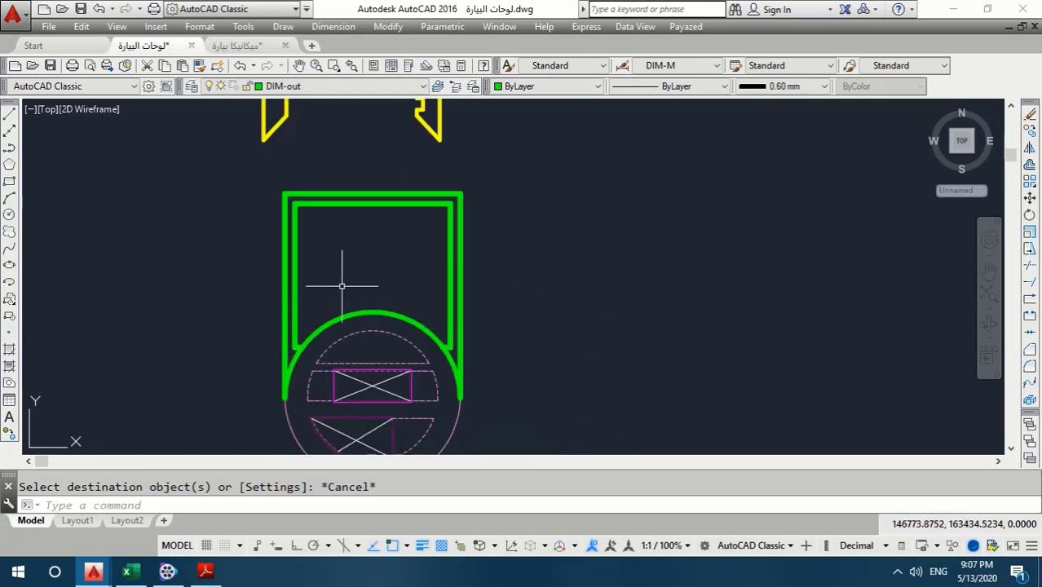
middle_drag(325, 305, 313, 332)
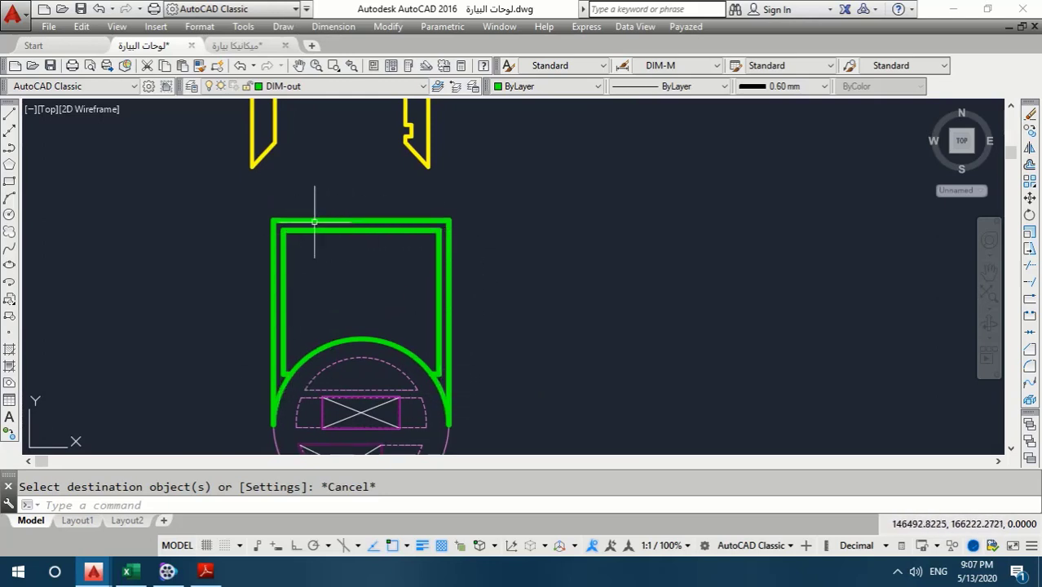
- Zoom out to see the pit plan beside the drawing sheets
scroll(256, 367, down, 5)
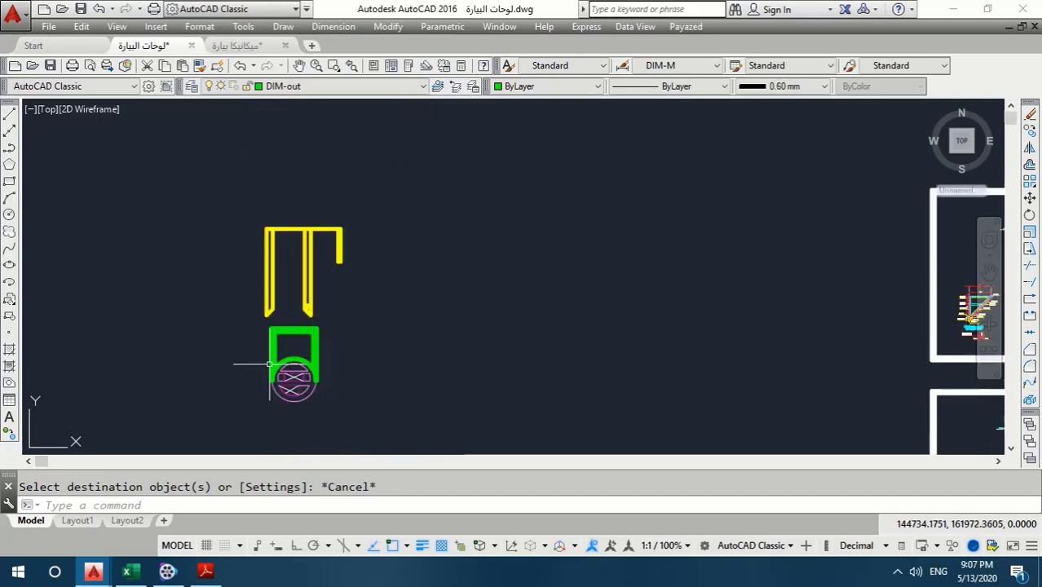
mouse_move(746, 318)
middle_down()
mouse_move(813, 311)
mouse_move(371, 298)
middle_up()
scroll(667, 311, up, 6)
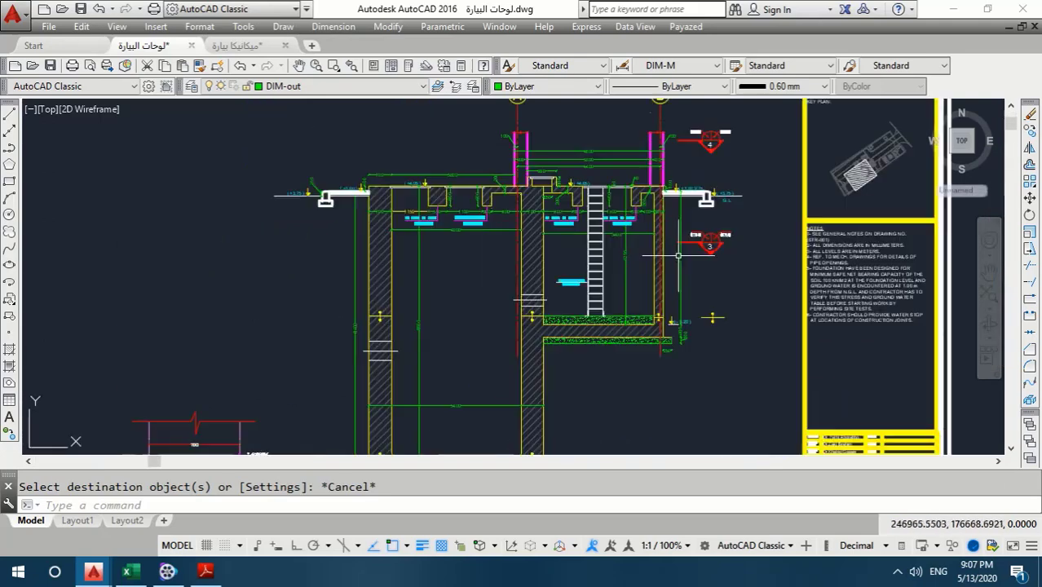
scroll(667, 311, up, 3)
scroll(667, 312, up, 3)
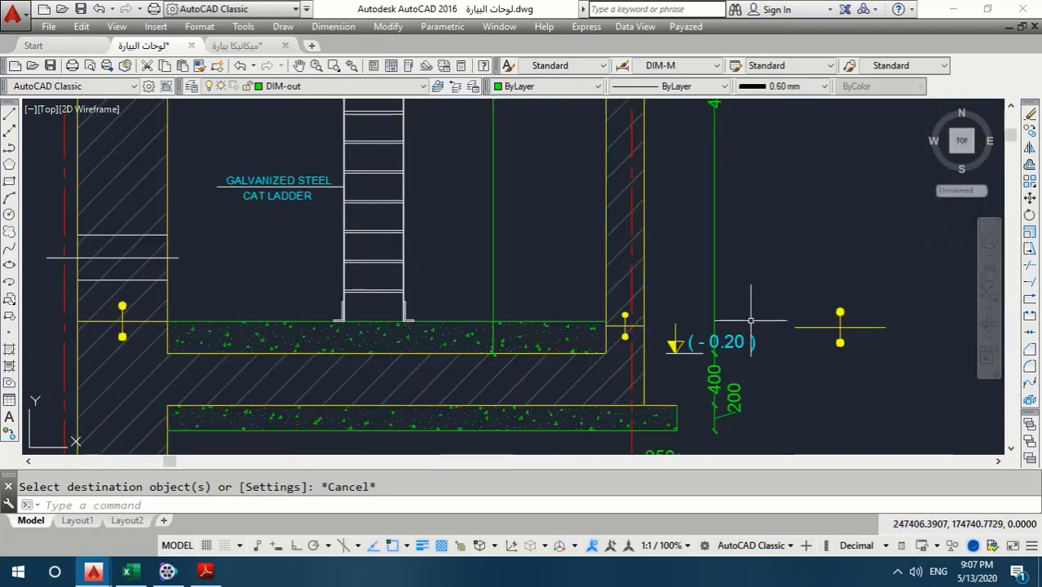
scroll(663, 361, down, 3)
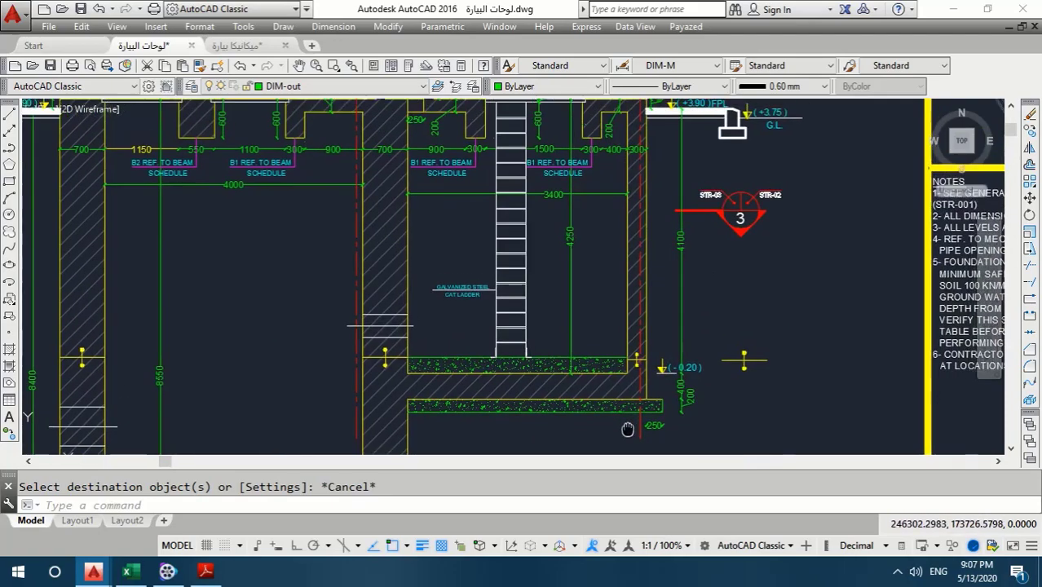
- Inspect the section's upper beams, ladder, slabs and (+4.05)/(-0.20) levels, ending on the green plan
mouse_move(587, 247)
middle_down()
mouse_move(603, 177)
mouse_move(562, 281)
middle_up()
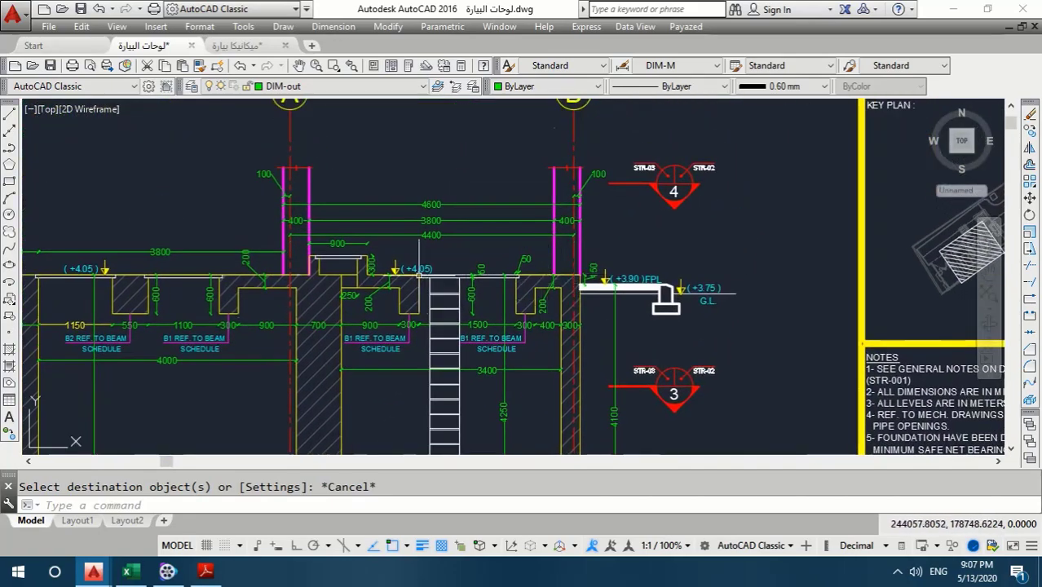
scroll(453, 251, up, 5)
scroll(466, 252, down, 3)
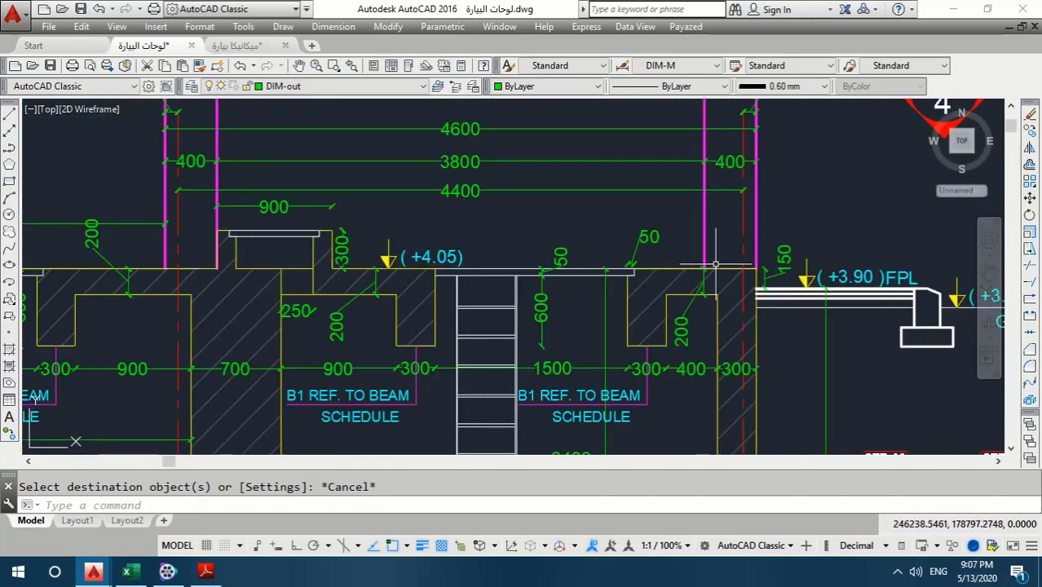
scroll(715, 269, up, 3)
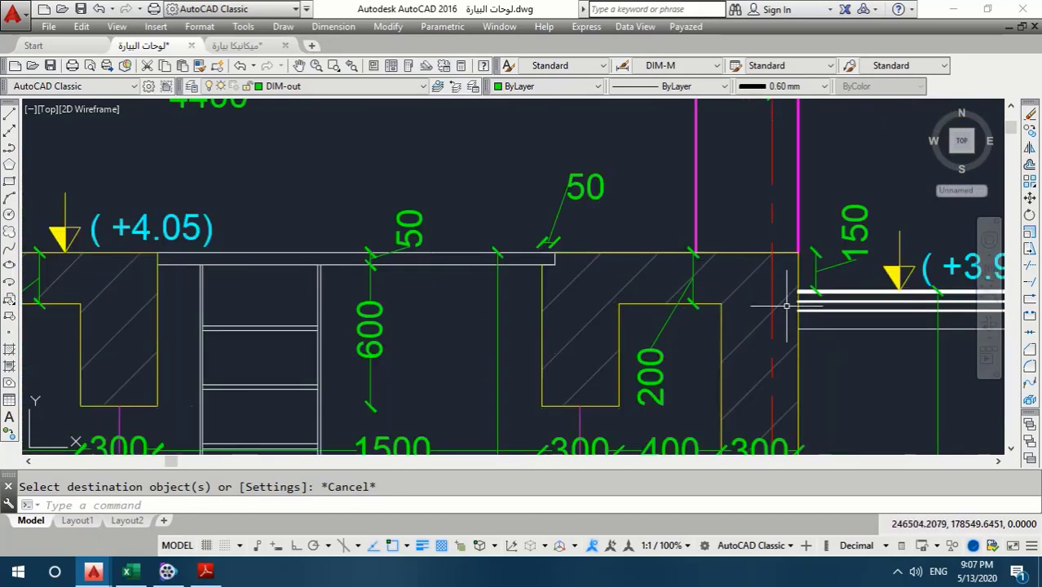
scroll(737, 304, down, 5)
scroll(736, 305, down, 1)
scroll(642, 151, up, 2)
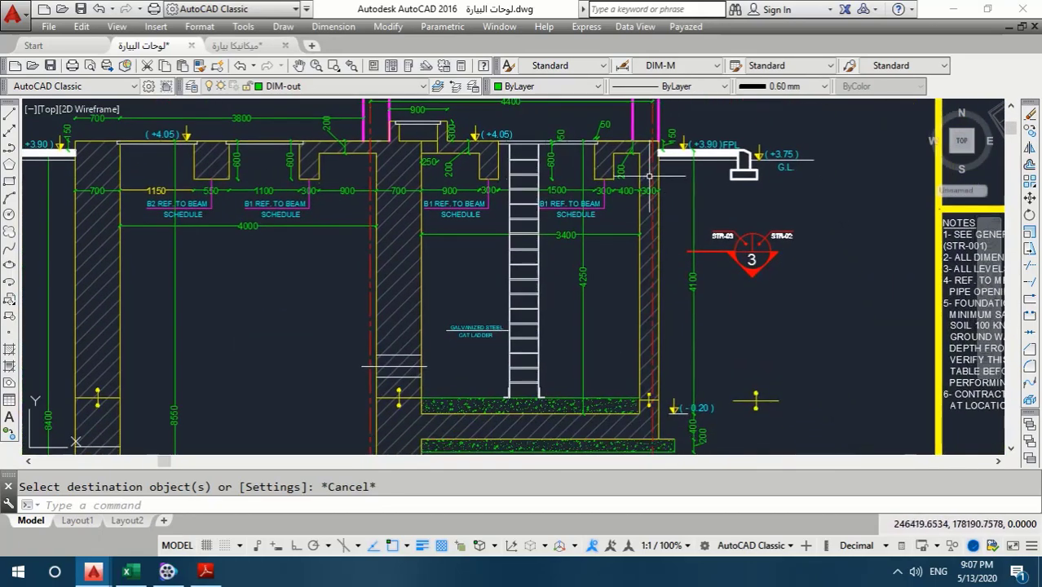
scroll(631, 416, up, 2)
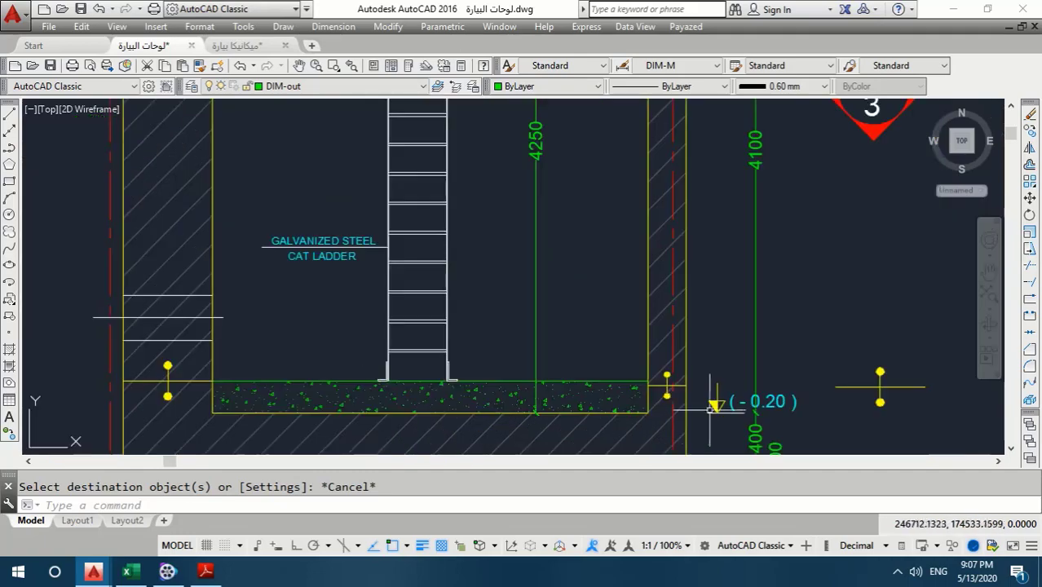
scroll(668, 408, down, 3)
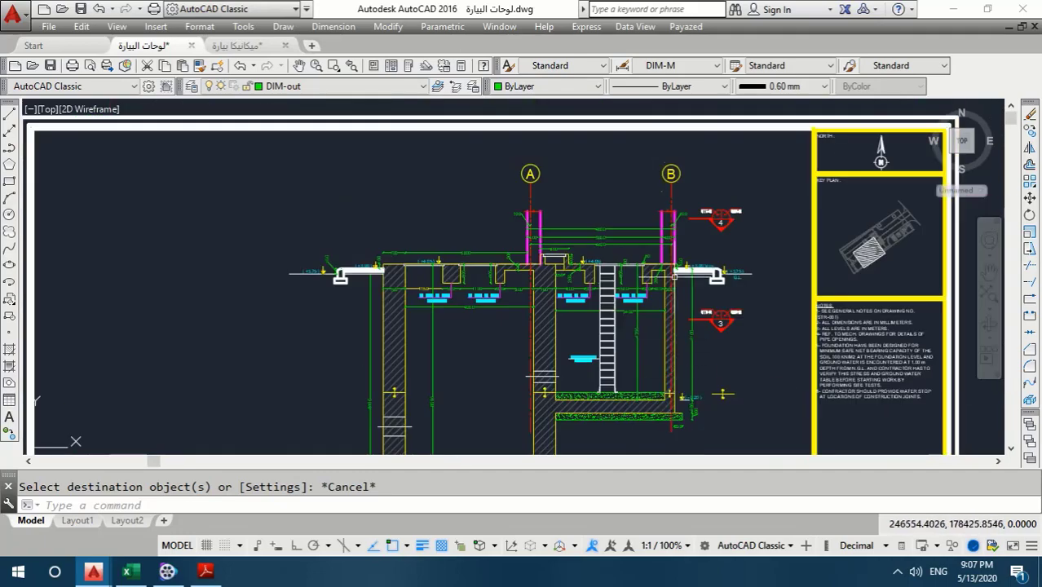
scroll(680, 298, down, 3)
- Zoom out from the green pit plan and pan left until the pump-pit section sheet fills the view
scroll(294, 349, up, 5)
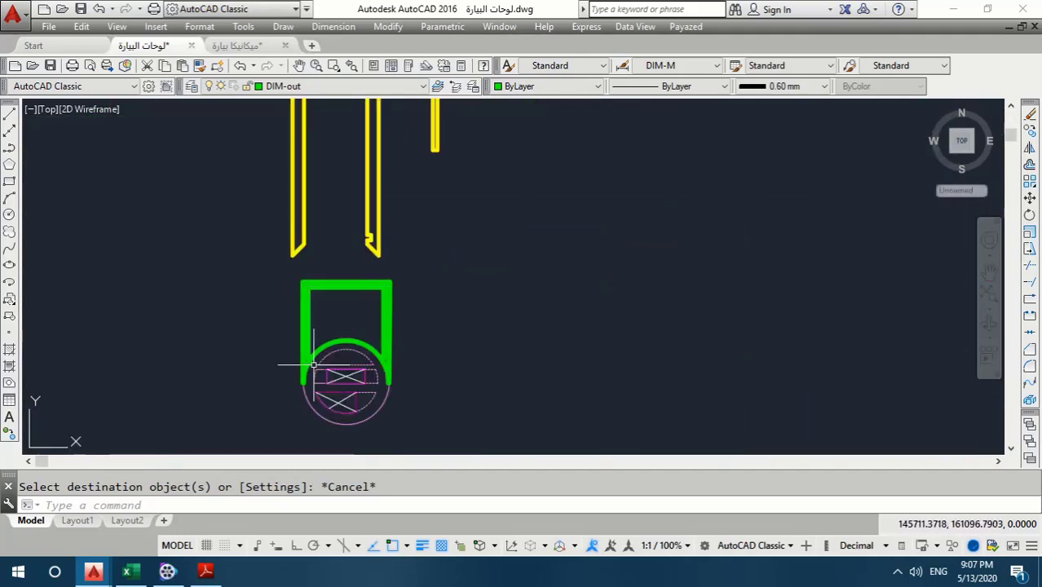
scroll(304, 371, up, 4)
scroll(303, 368, down, 2)
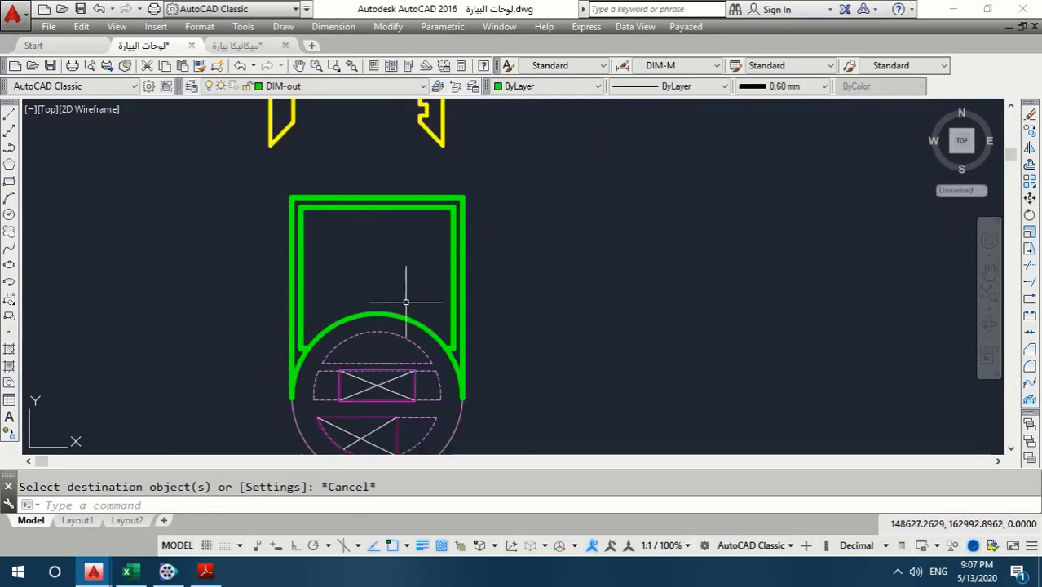
scroll(396, 306, down, 5)
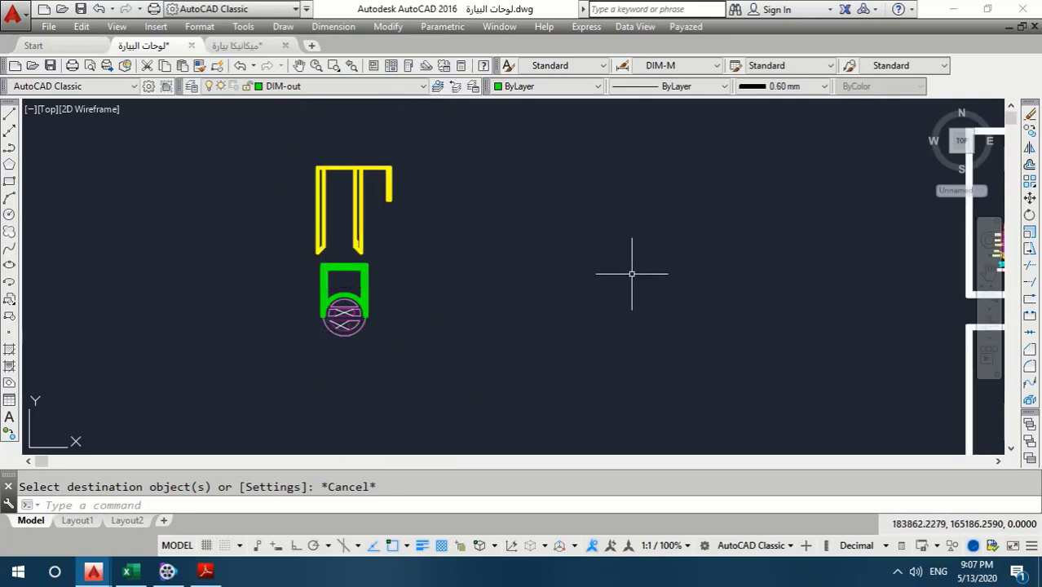
middle_drag(631, 272, 532, 298)
scroll(665, 185, up, 3)
scroll(657, 184, up, 3)
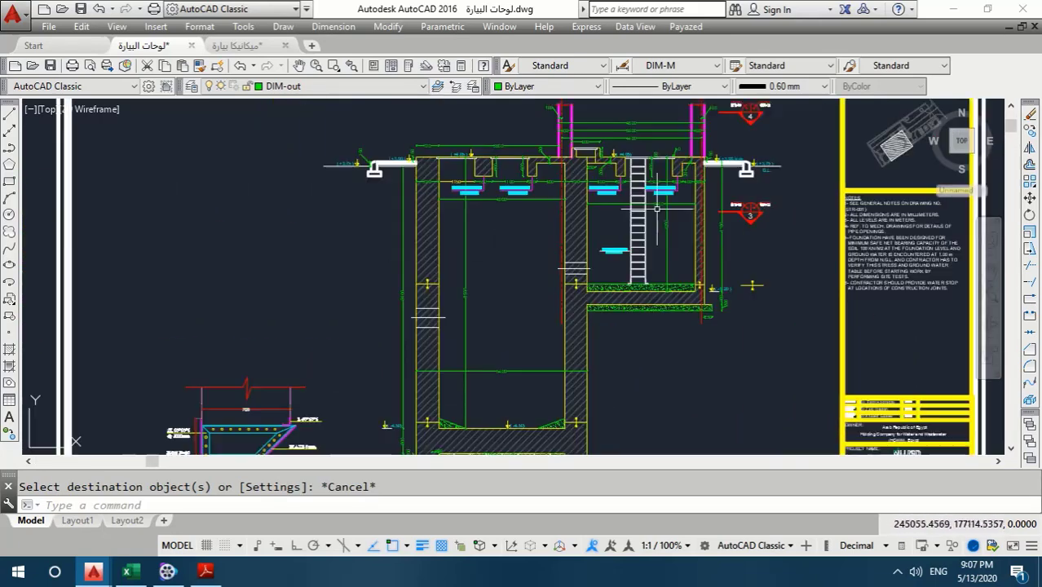
- Check the pump-room piping and ø250 outlet pipe in the ميكانيكا بيارة drawing
click(236, 45)
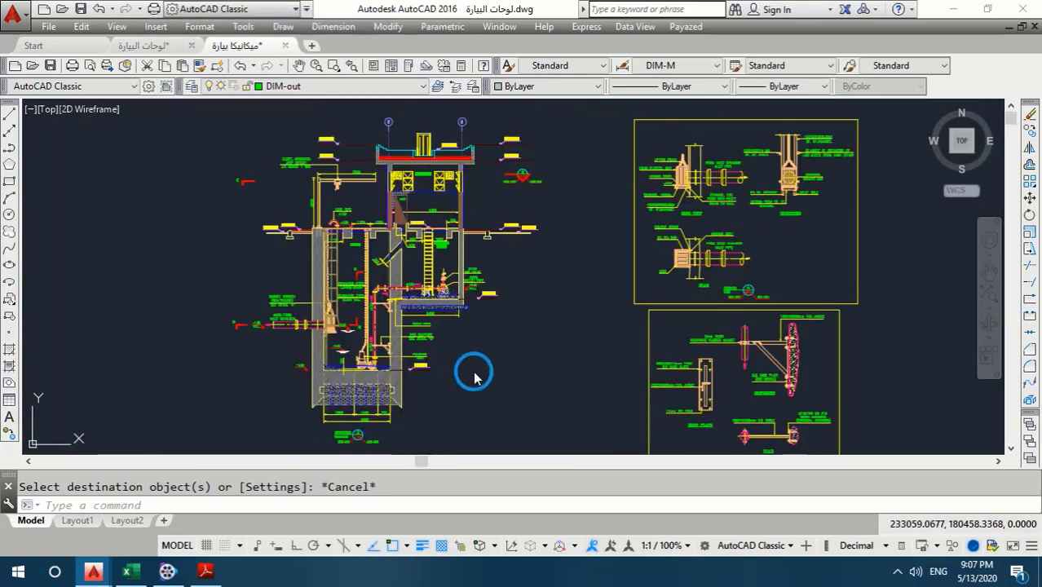
scroll(483, 312, down, 5)
scroll(477, 302, up, 2)
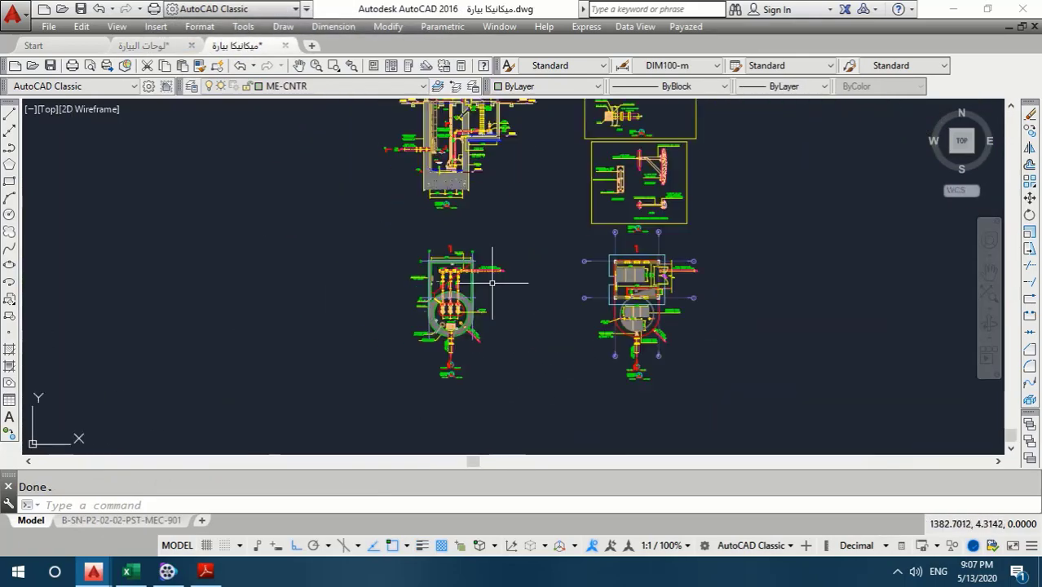
scroll(453, 265, up, 2)
scroll(436, 242, up, 2)
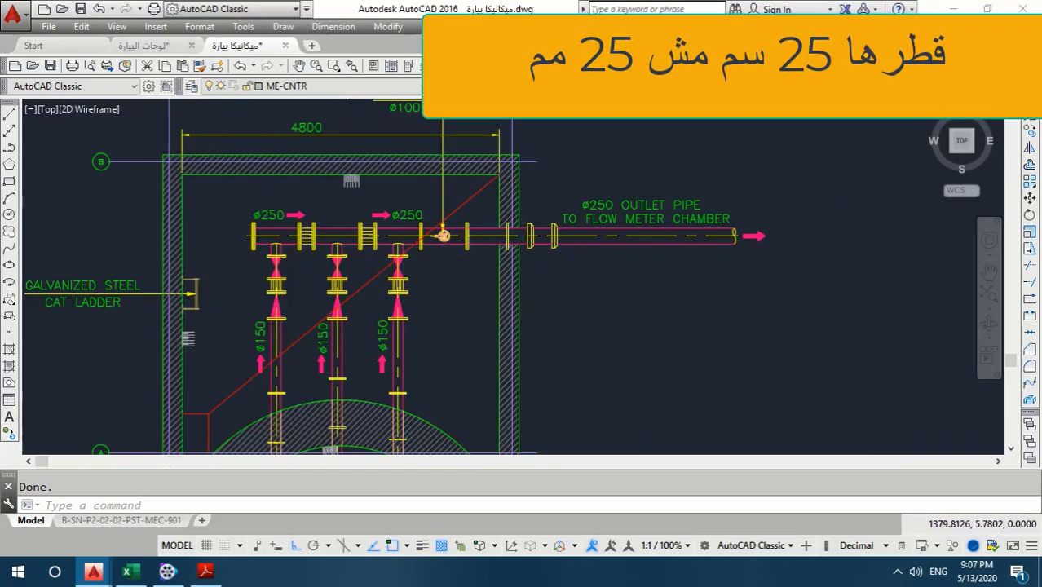
scroll(484, 263, down, 3)
- Return to the لوحات البيارة drawing and zoom to show the whole sheet
click(143, 45)
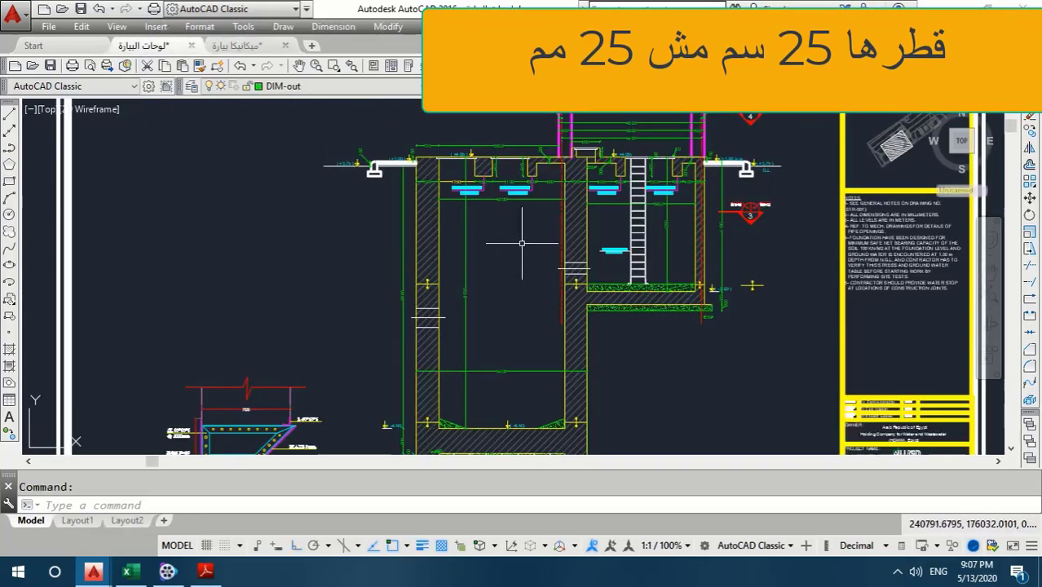
scroll(531, 243, down, 5)
scroll(440, 252, up, 3)
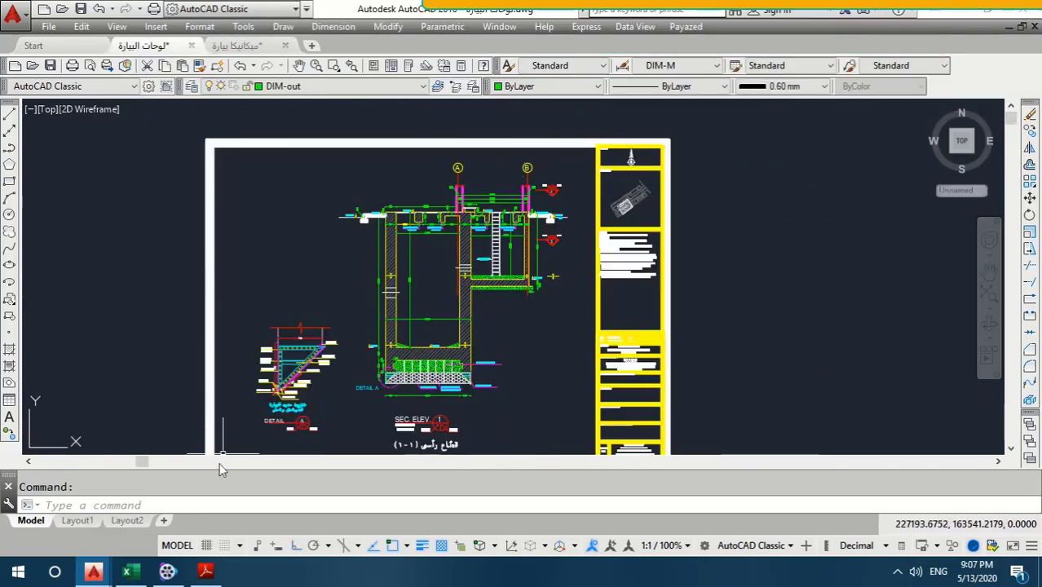
- Review section 2.1.2 Concrete Work quantities on page 9 of the PDF, then return to AutoCAD
click(206, 572)
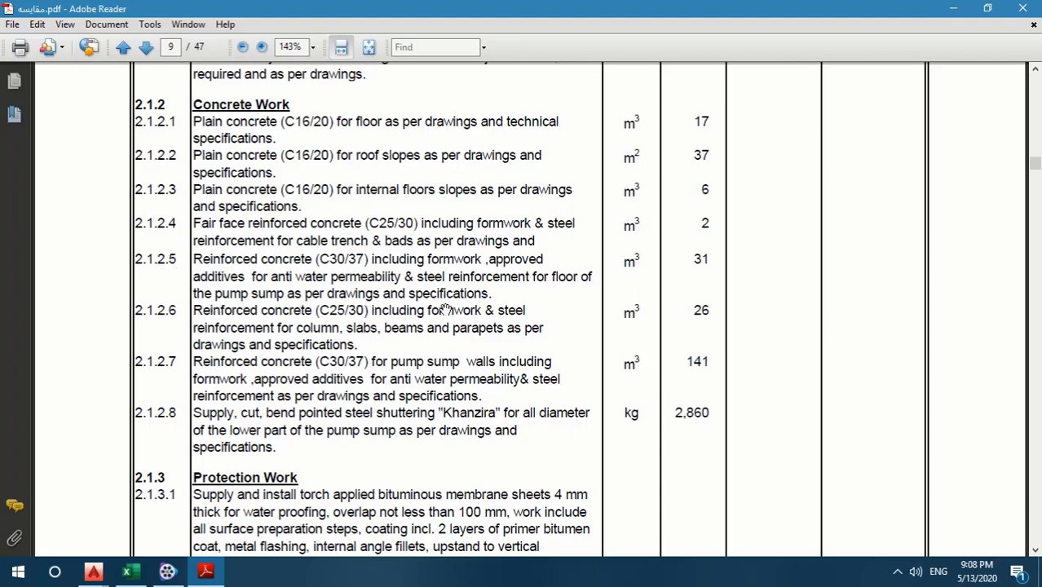
mouse_move(93, 572)
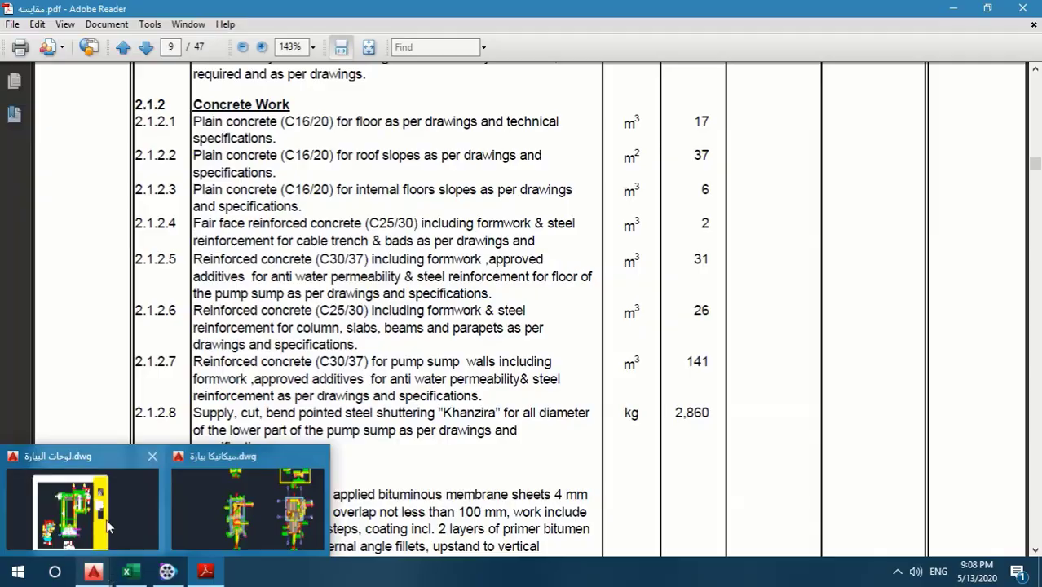
click(86, 529)
scroll(423, 359, up, 5)
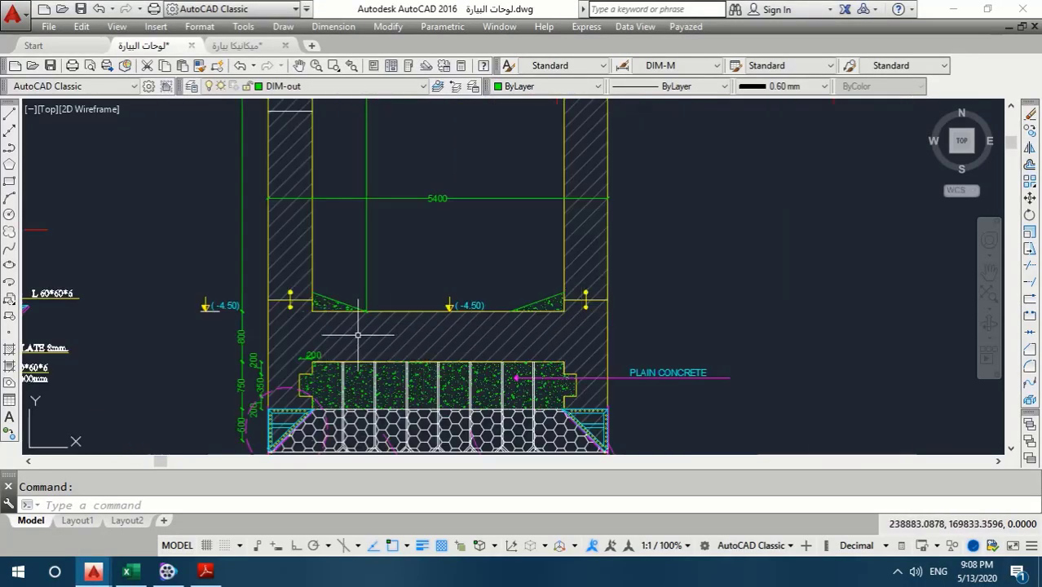
- Zoom in on the wet-well floor slab at -4.50 and its plain concrete, then pan across the sheets
middle_drag(426, 255, 423, 302)
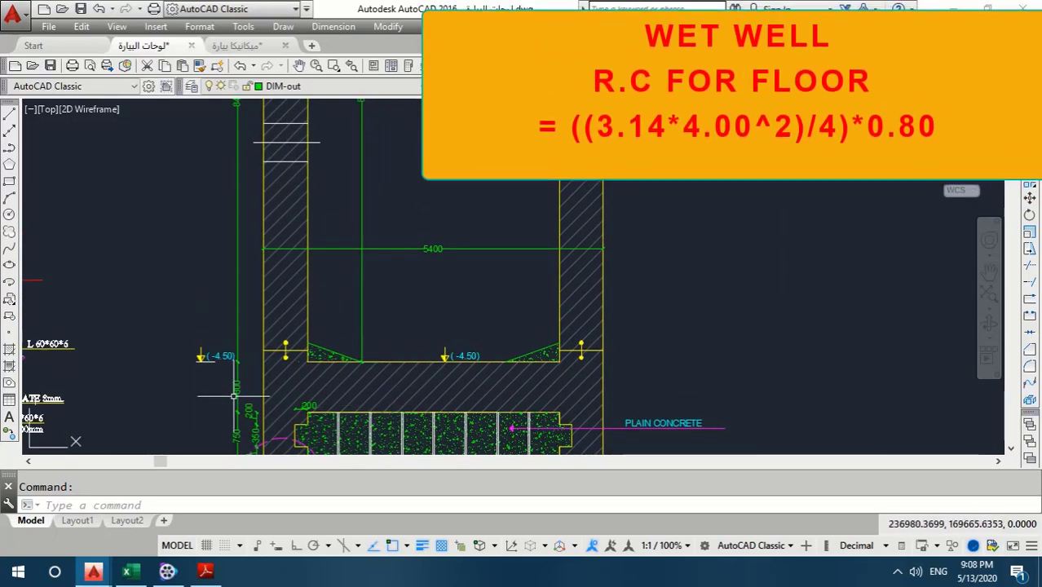
scroll(188, 384, up, 1)
scroll(346, 365, up, 2)
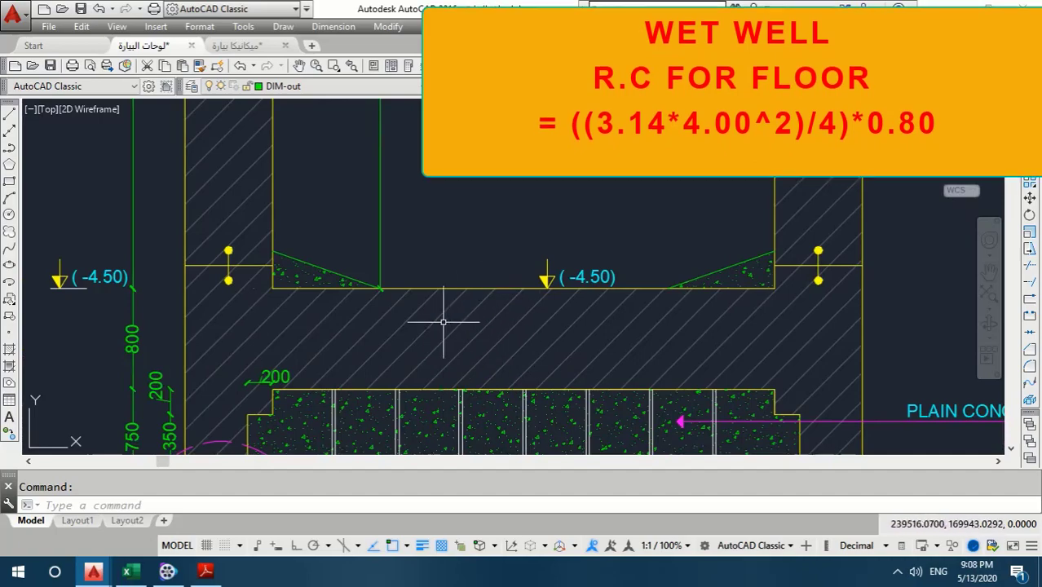
scroll(522, 277, down, 5)
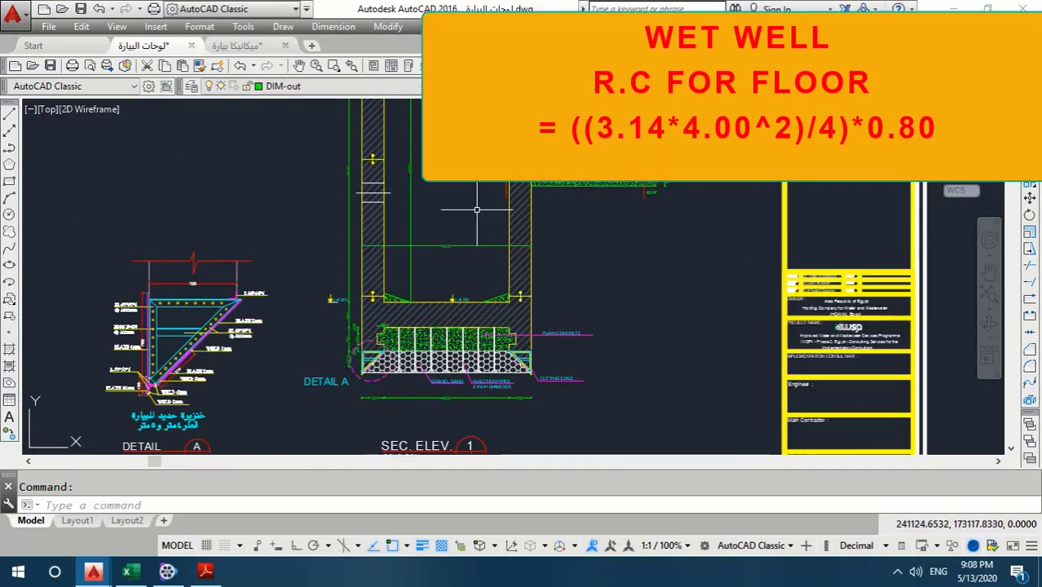
scroll(522, 277, up, 3)
scroll(522, 278, up, 2)
scroll(489, 265, up, 2)
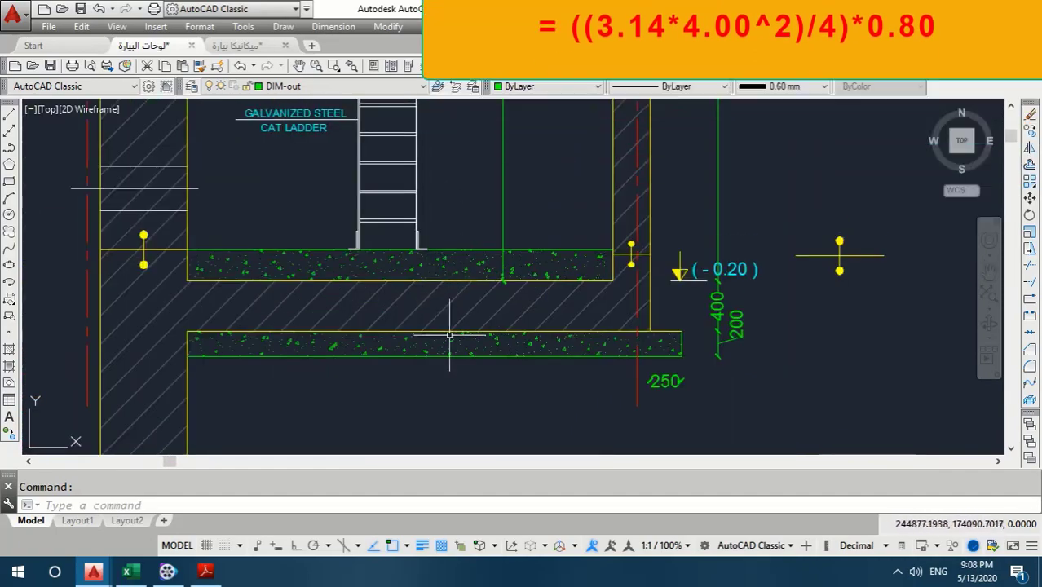
scroll(286, 319, down, 10)
middle_drag(397, 298, 554, 289)
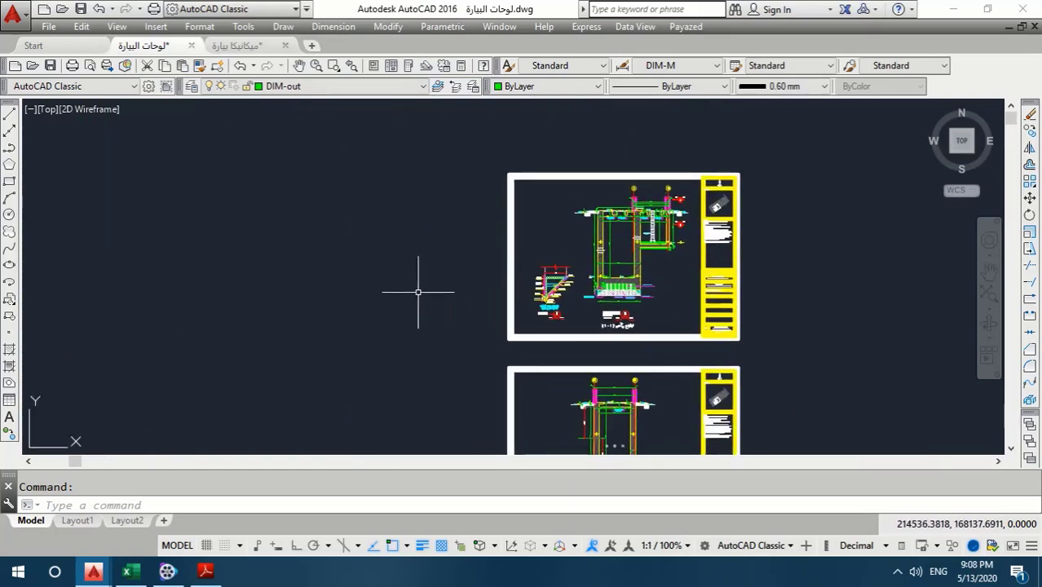
- Erase the stray left vertical line of the green arched pit wall, then pan up to the rectangle
scroll(325, 275, down, 6)
scroll(295, 430, up, 5)
scroll(373, 336, up, 4)
scroll(279, 299, up, 3)
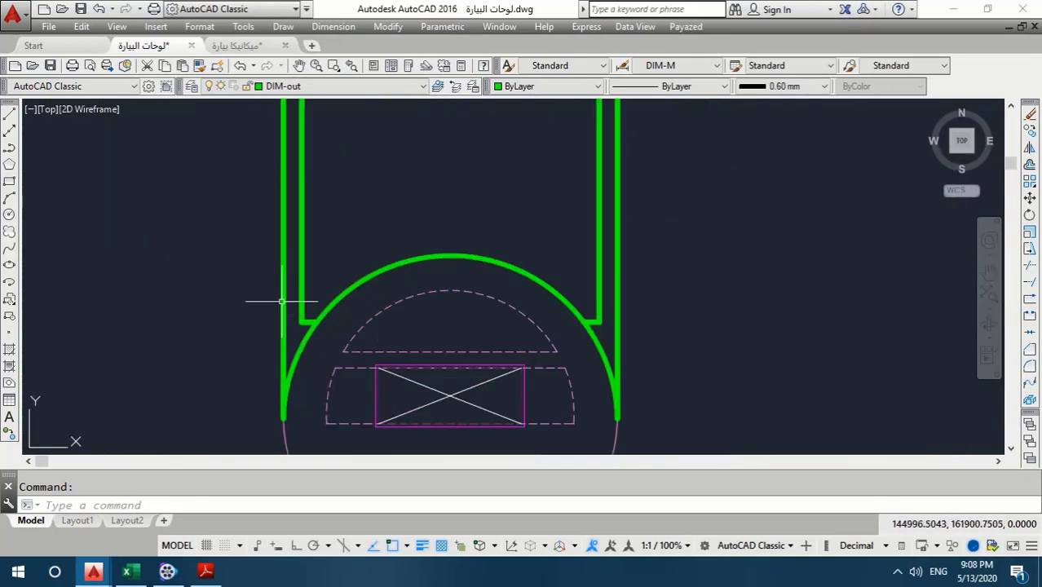
click(280, 347)
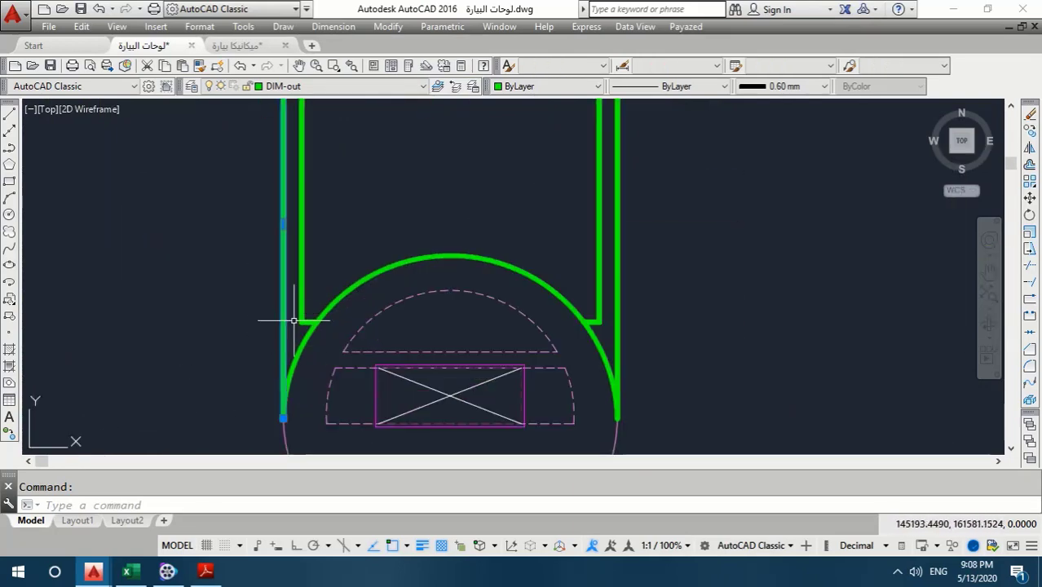
key(Delete)
middle_drag(442, 214, 442, 325)
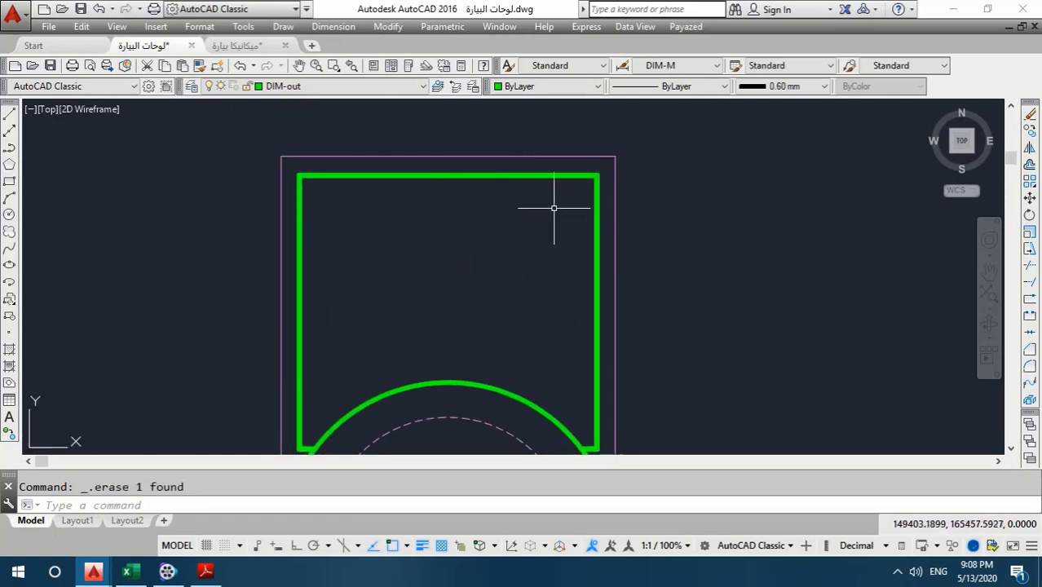
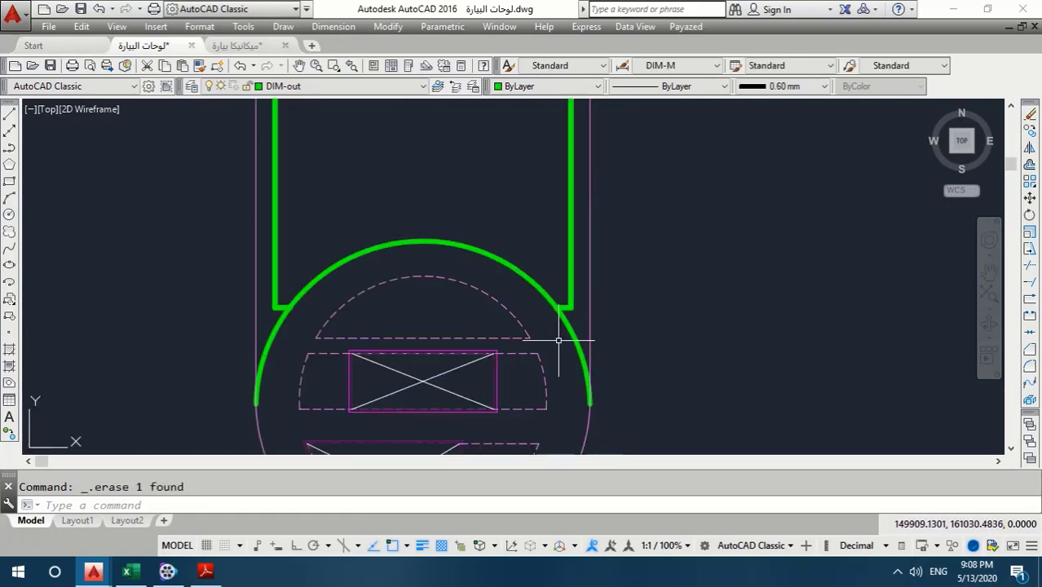
- Trim the green circle's left and right ends below the walls, leaving only the connecting arc
text(tr)
key(Return)
key(Return)
drag(602, 314, 563, 375)
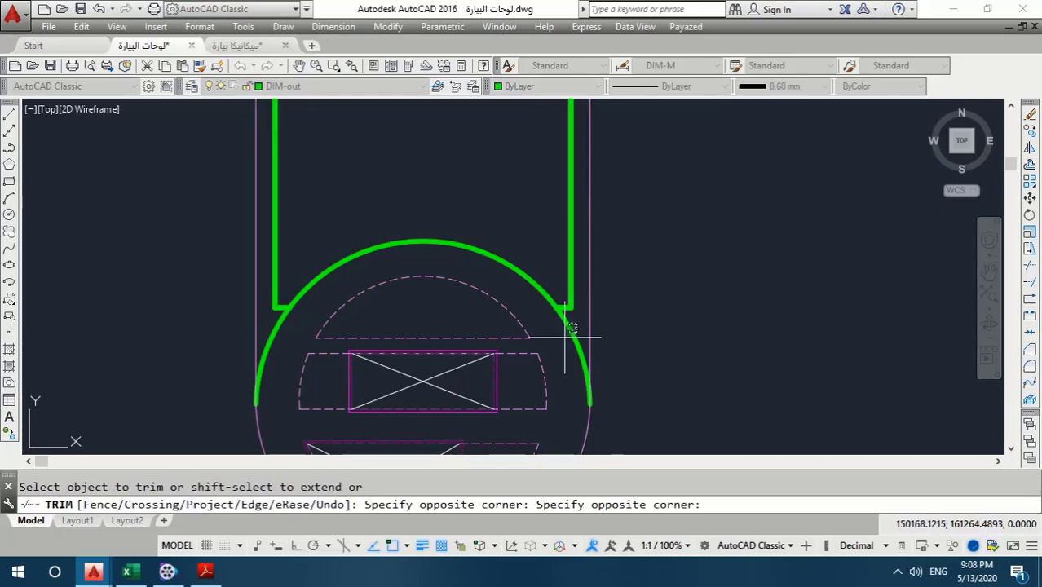
drag(265, 322, 237, 383)
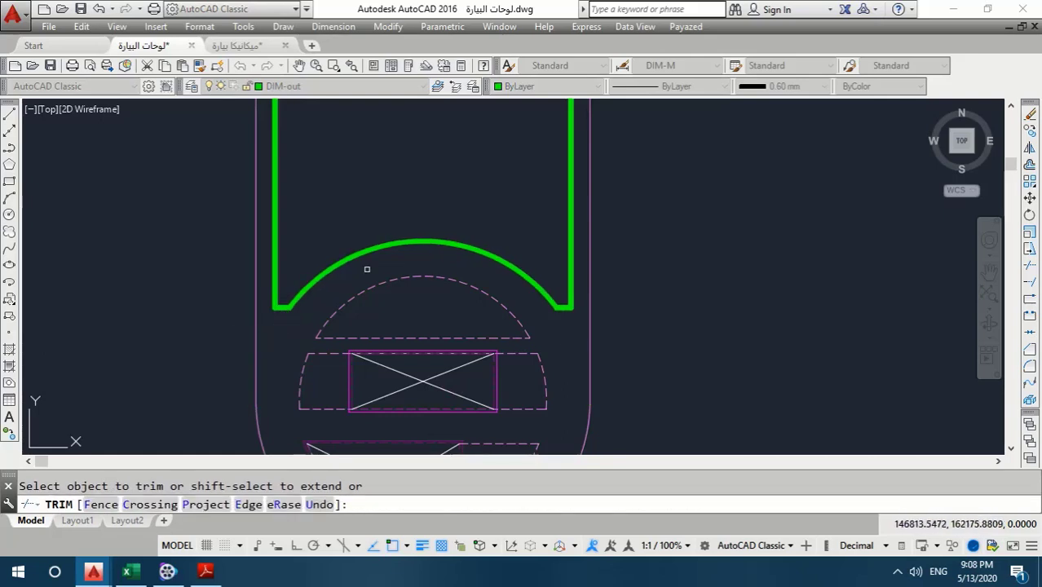
key(Escape)
middle_drag(400, 172, 521, 245)
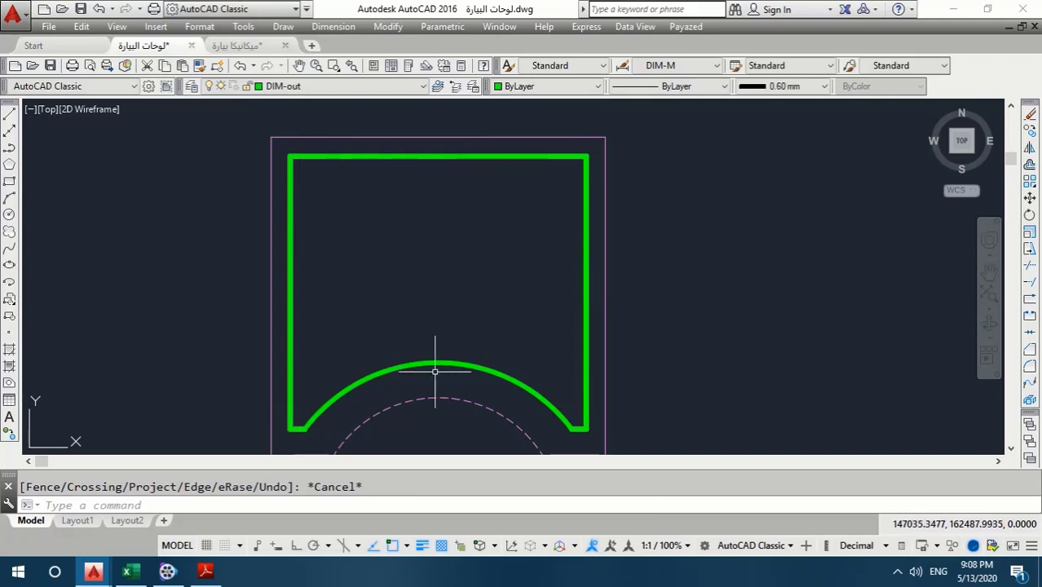
scroll(509, 348, down, 4)
scroll(466, 344, up, 1)
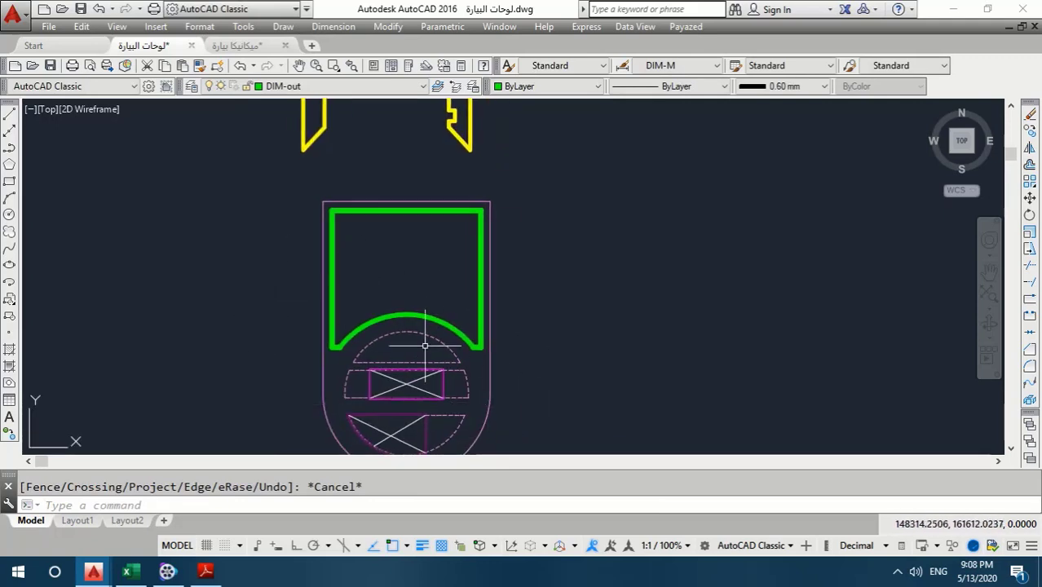
scroll(378, 248, up, 3)
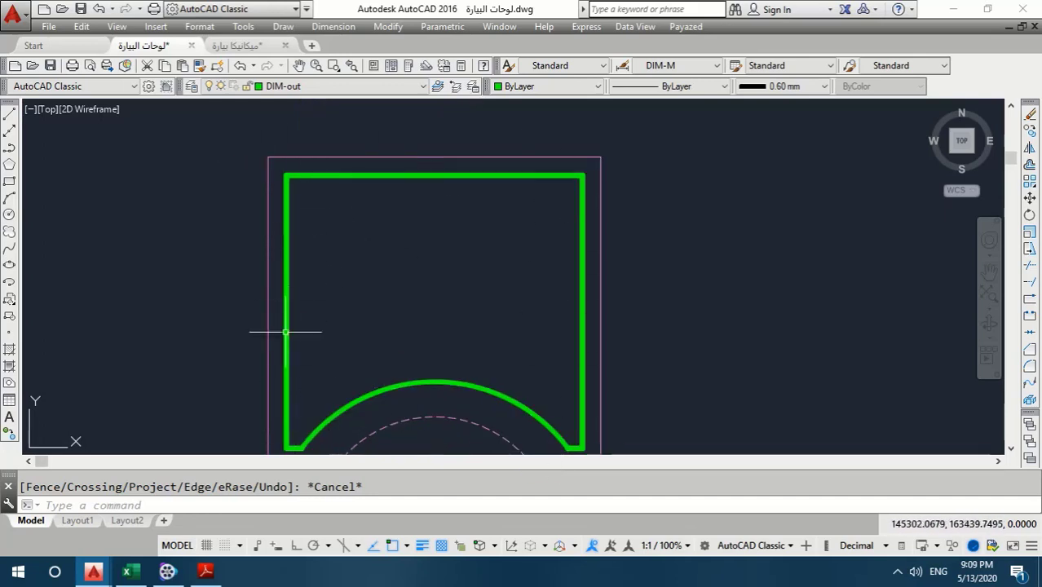
middle_drag(318, 351, 322, 338)
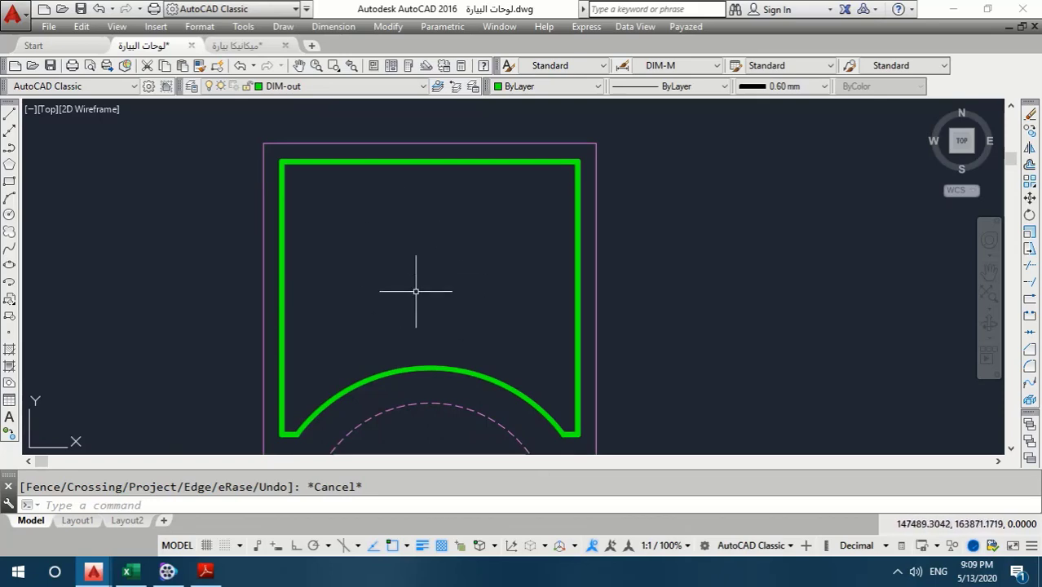
scroll(405, 275, down, 8)
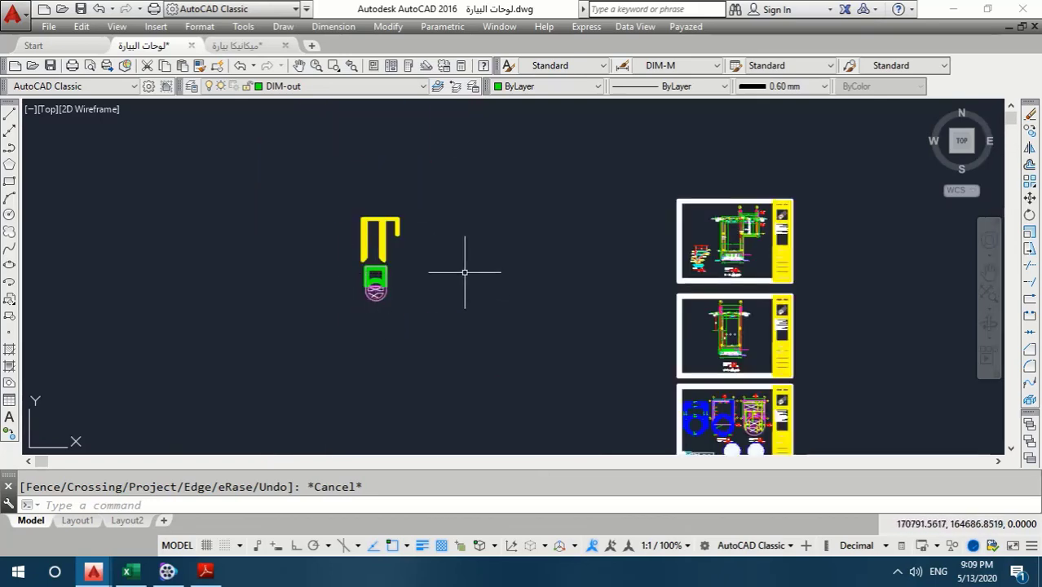
scroll(738, 243, up, 6)
scroll(721, 251, up, 6)
scroll(711, 258, up, 2)
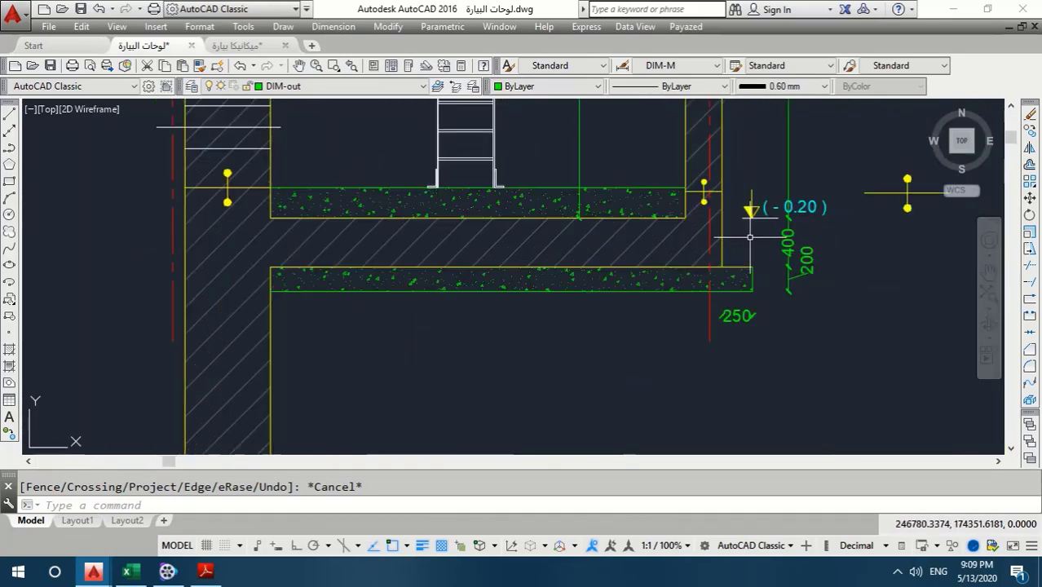
scroll(694, 247, down, 2)
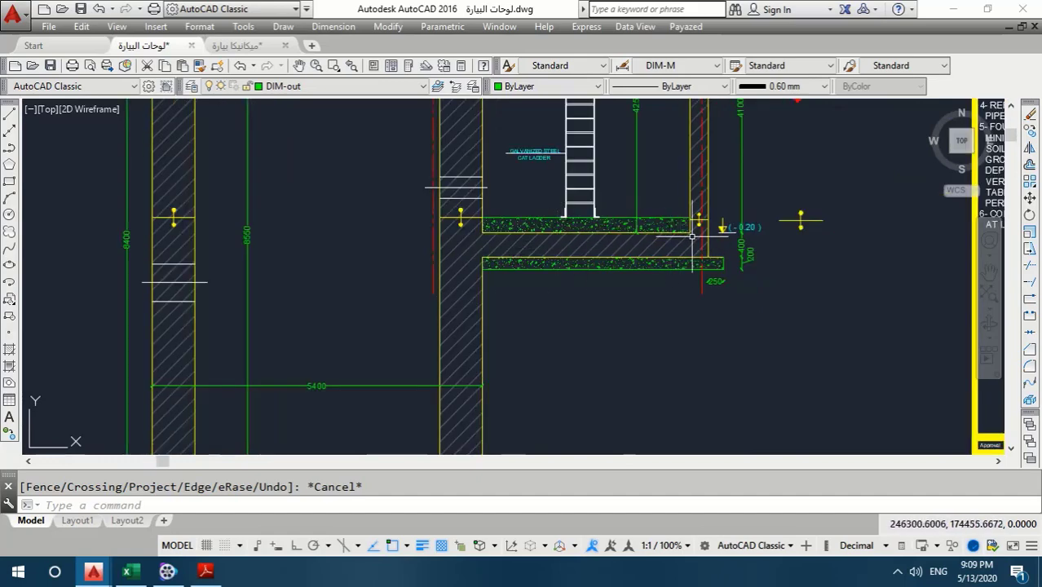
scroll(694, 236, up, 3)
scroll(707, 251, down, 1)
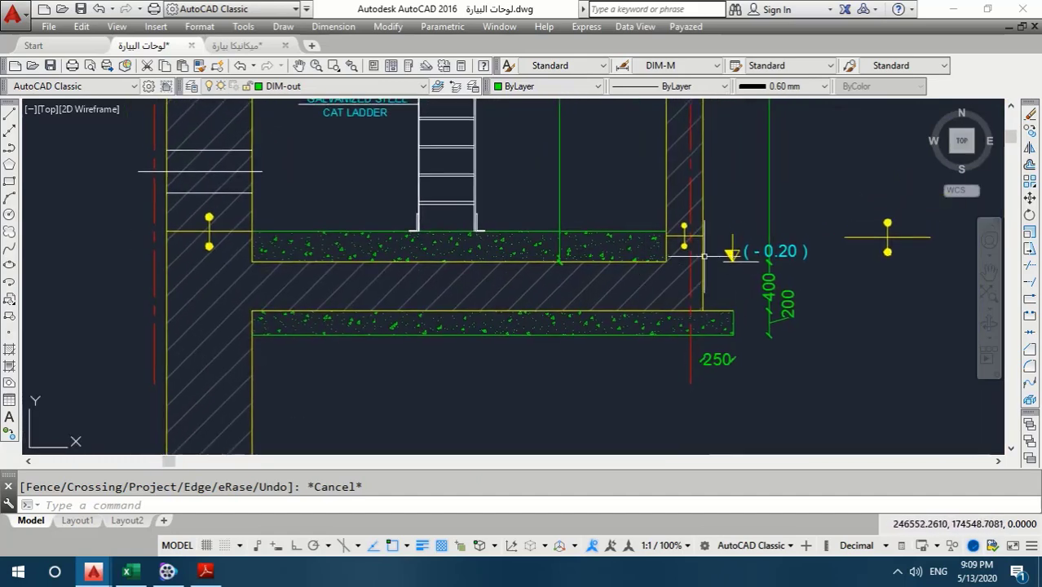
scroll(704, 255, up, 2)
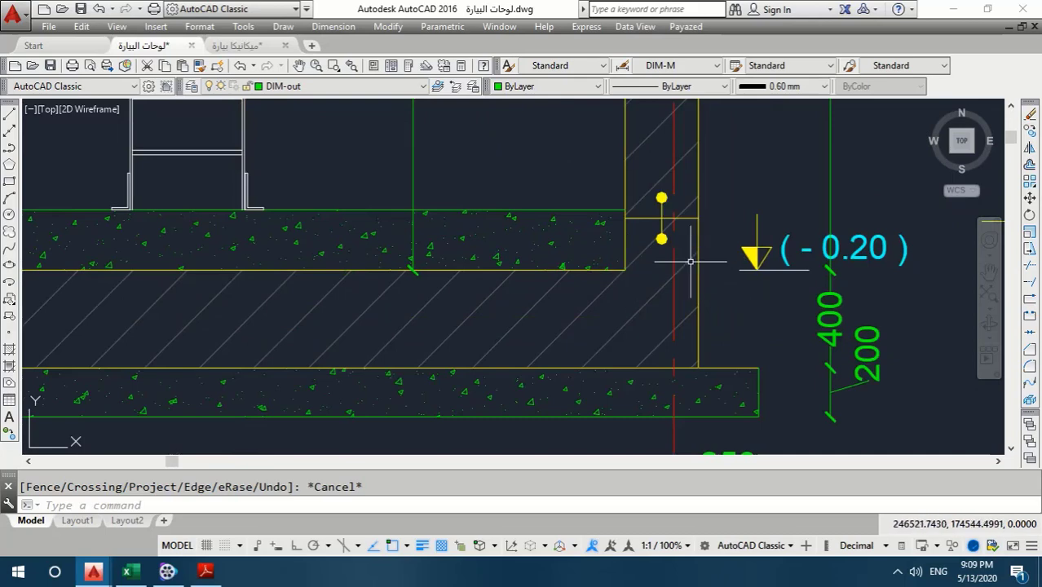
scroll(639, 263, down, 3)
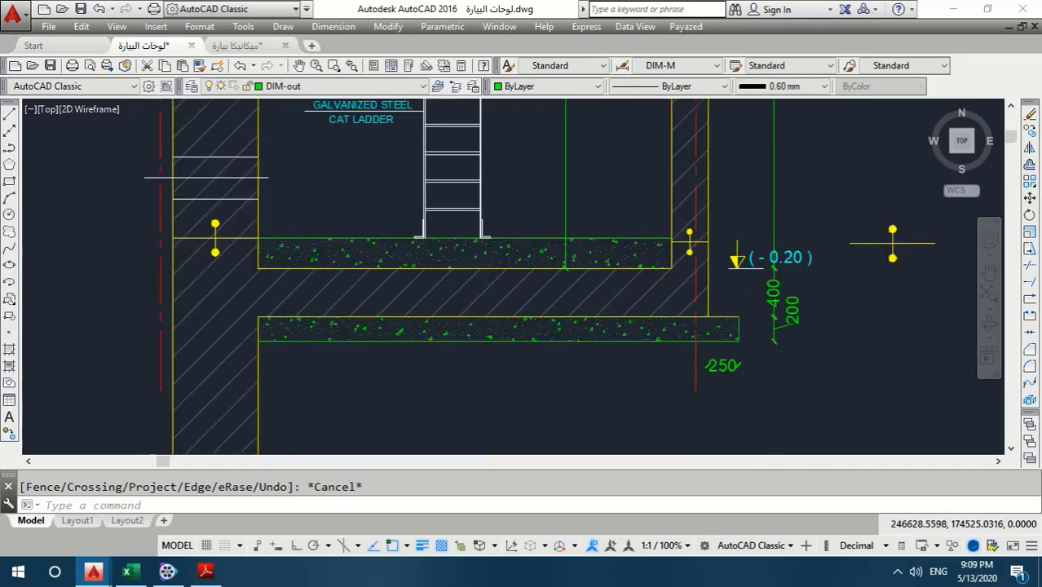
scroll(489, 294, down, 10)
mouse_move(325, 322)
middle_down()
mouse_move(387, 318)
mouse_move(684, 228)
middle_up()
scroll(125, 296, up, 2)
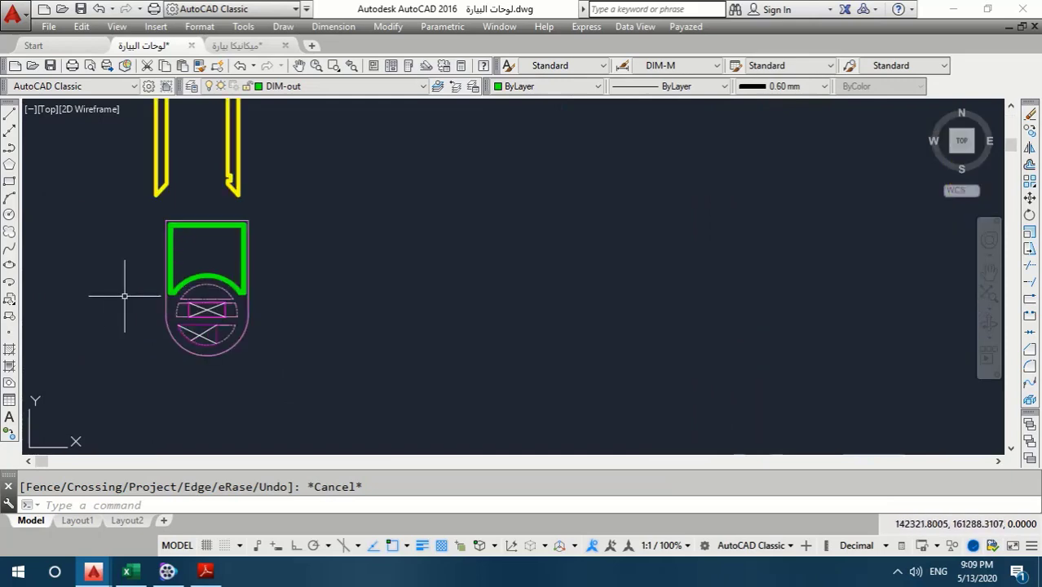
mouse_move(213, 280)
middle_down()
mouse_move(274, 297)
mouse_move(274, 310)
middle_up()
scroll(270, 290, up, 3)
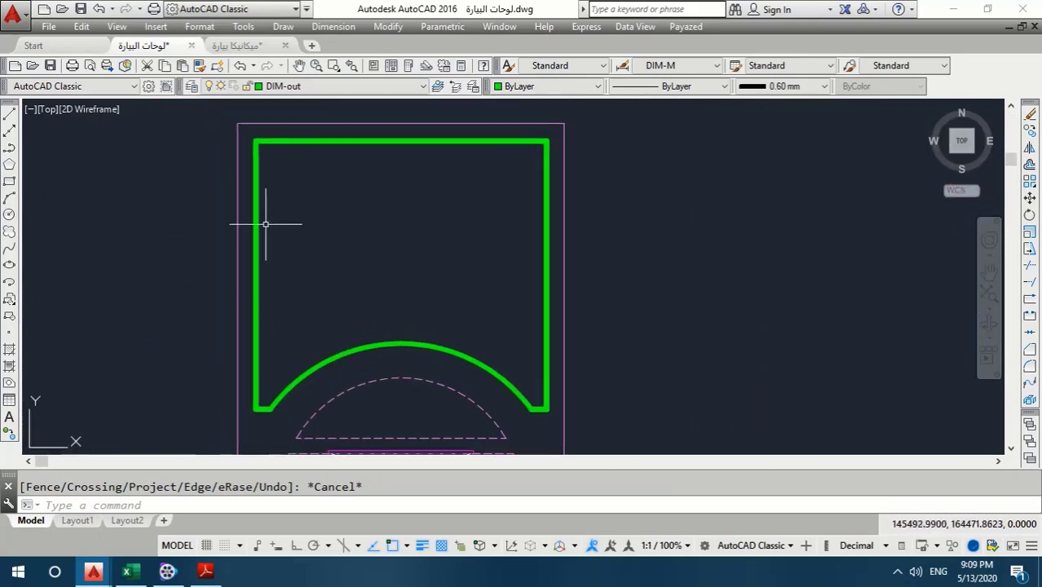
click(268, 144)
key(Escape)
scroll(425, 232, down, 2)
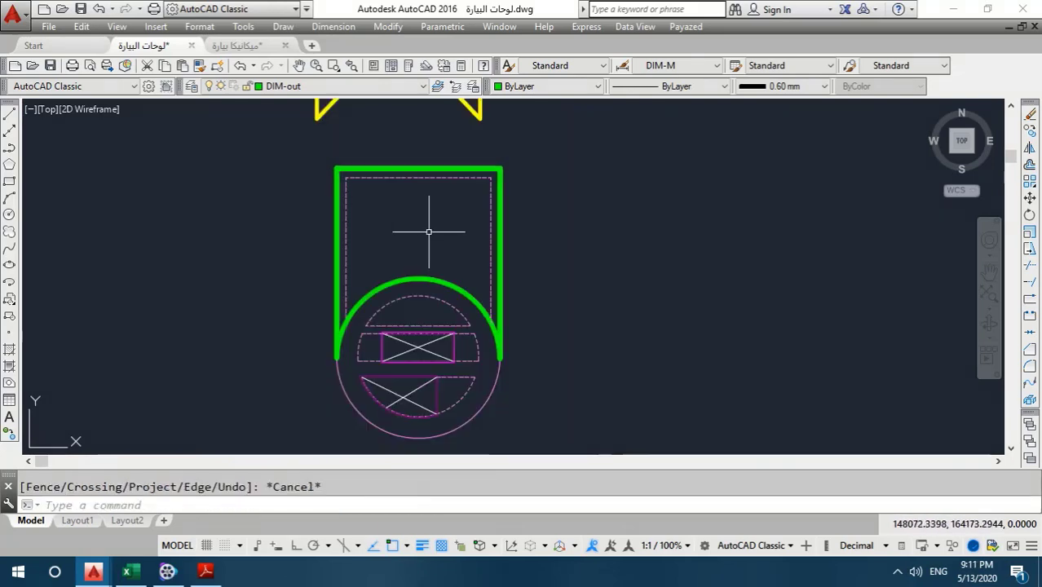
scroll(466, 183, up, 2)
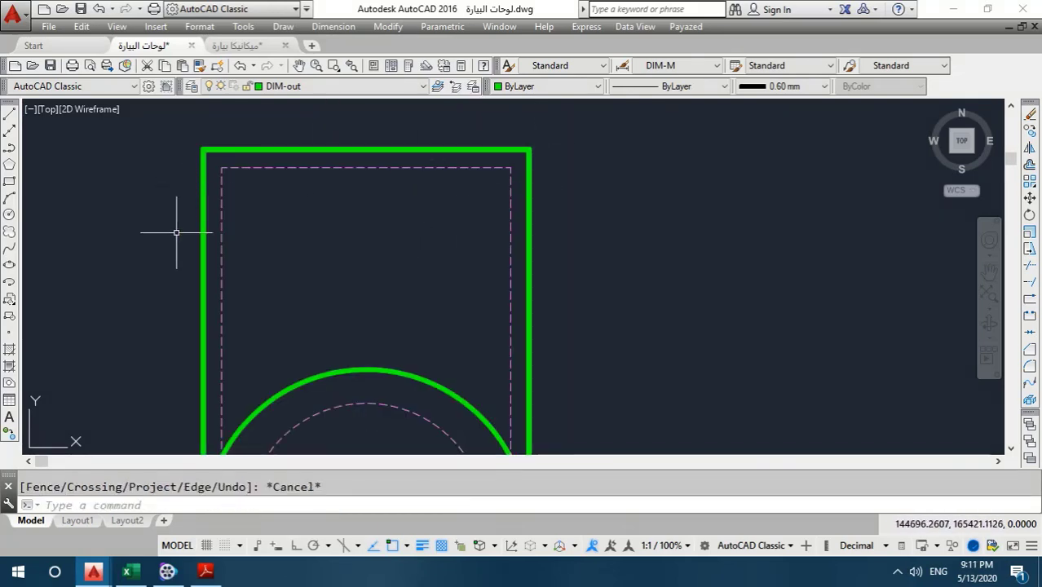
scroll(221, 237, down, 2)
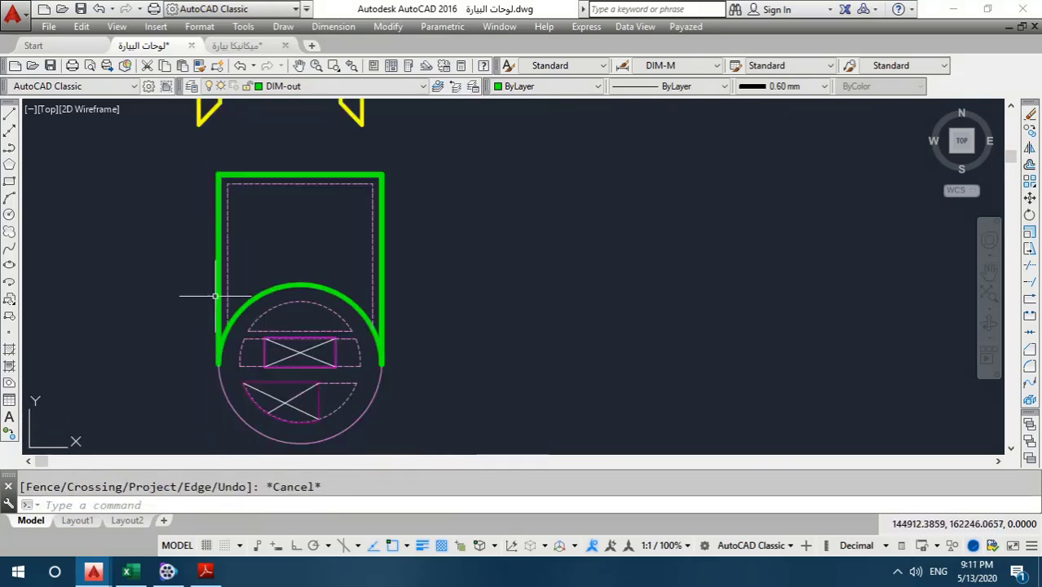
scroll(386, 299, down, 1)
scroll(786, 204, down, 2)
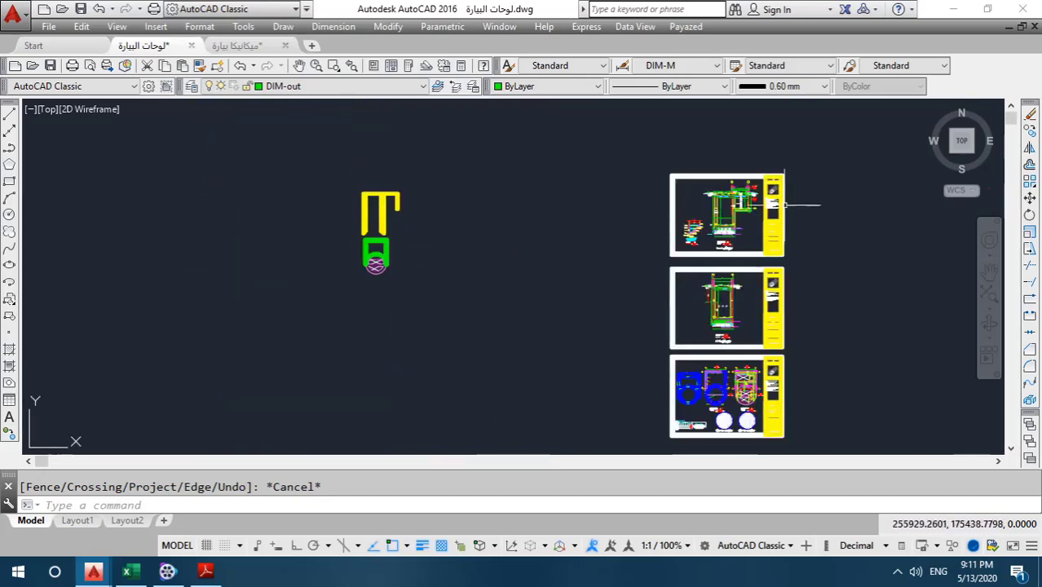
scroll(728, 212, up, 2)
scroll(728, 212, up, 2)
scroll(412, 335, up, 2)
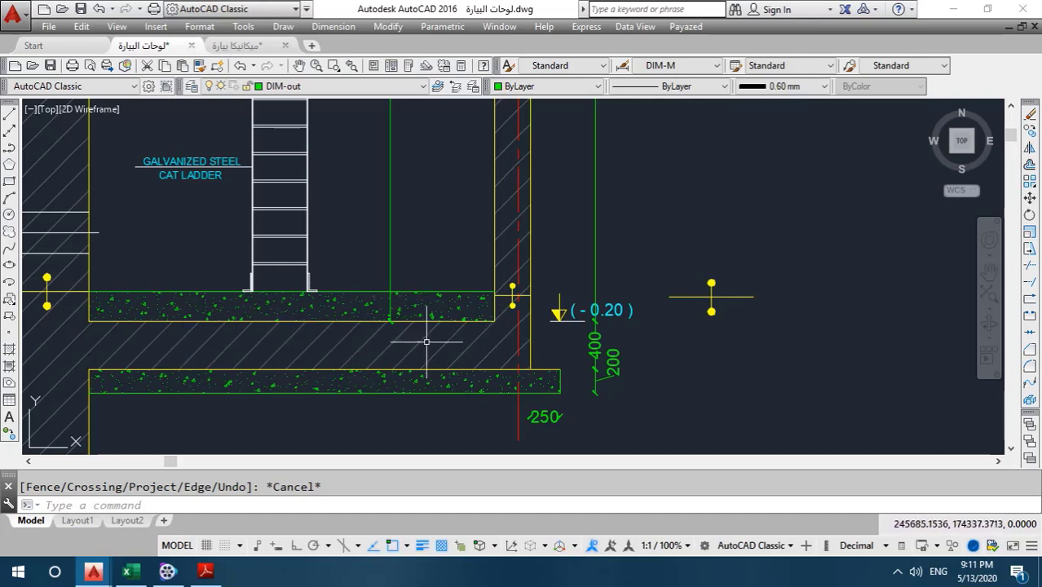
scroll(421, 339, down, 5)
middle_drag(355, 314, 638, 198)
scroll(521, 231, down, 5)
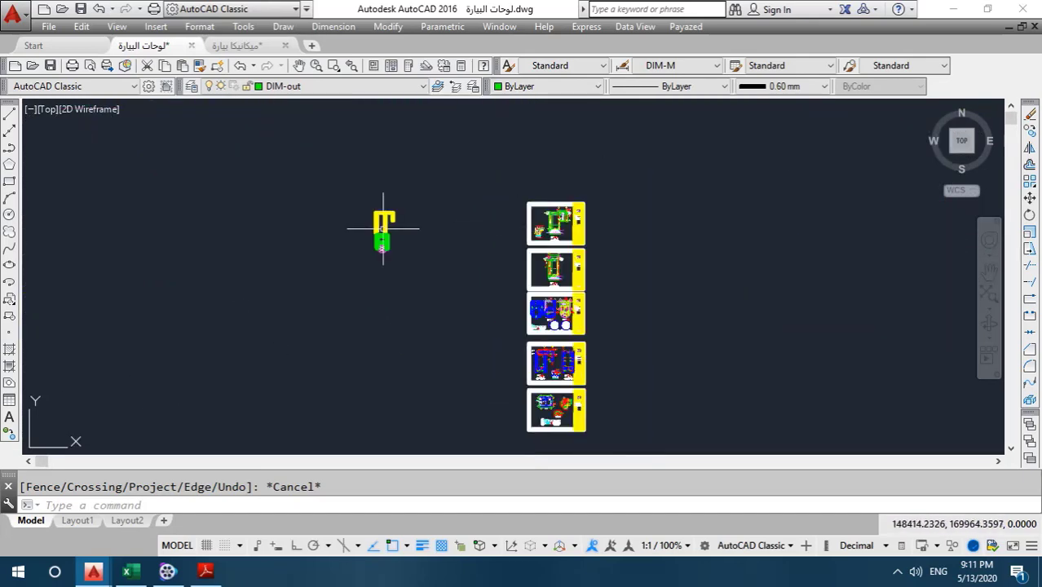
scroll(383, 228, up, 5)
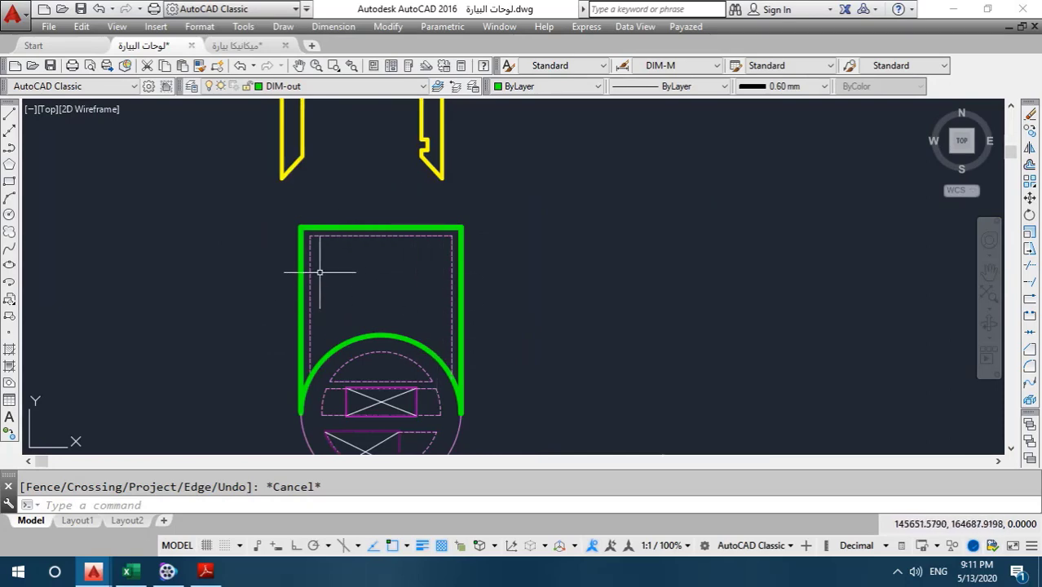
scroll(322, 277, down, 4)
scroll(664, 265, up, 5)
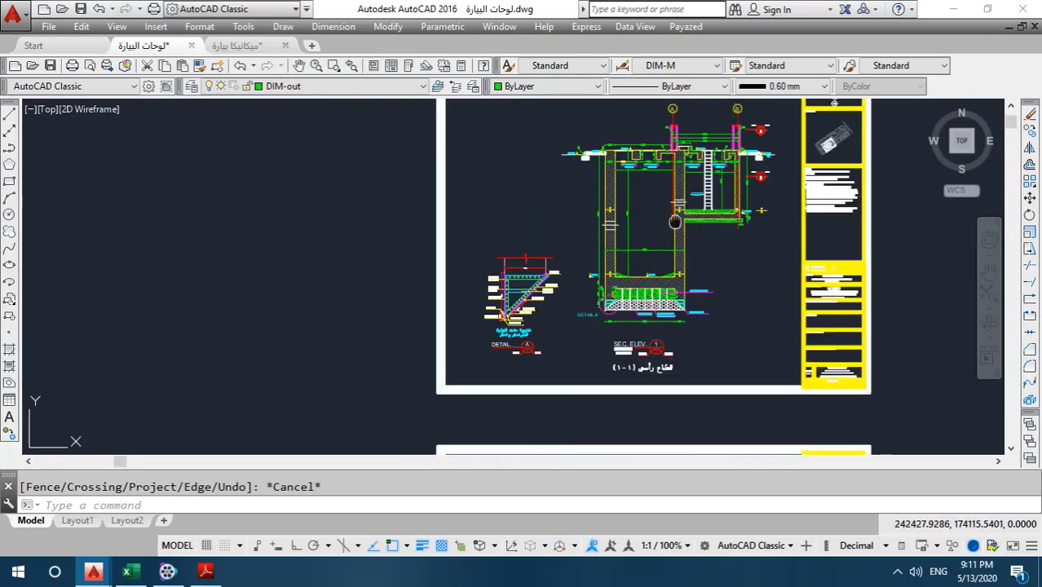
middle_drag(717, 207, 537, 265)
scroll(537, 265, up, 4)
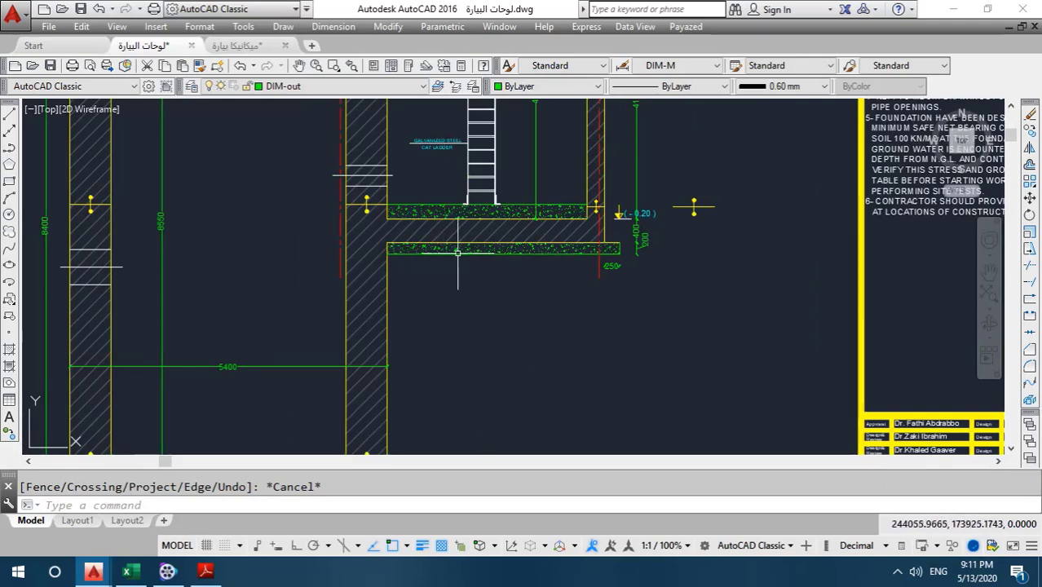
scroll(468, 238, down, 3)
scroll(256, 314, down, 3)
scroll(302, 225, up, 5)
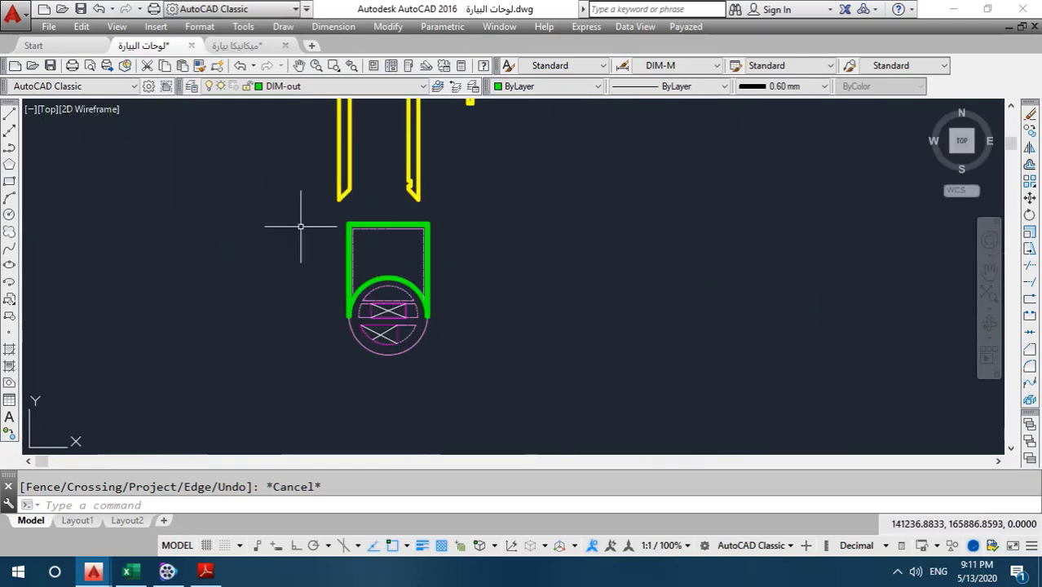
scroll(386, 225, up, 2)
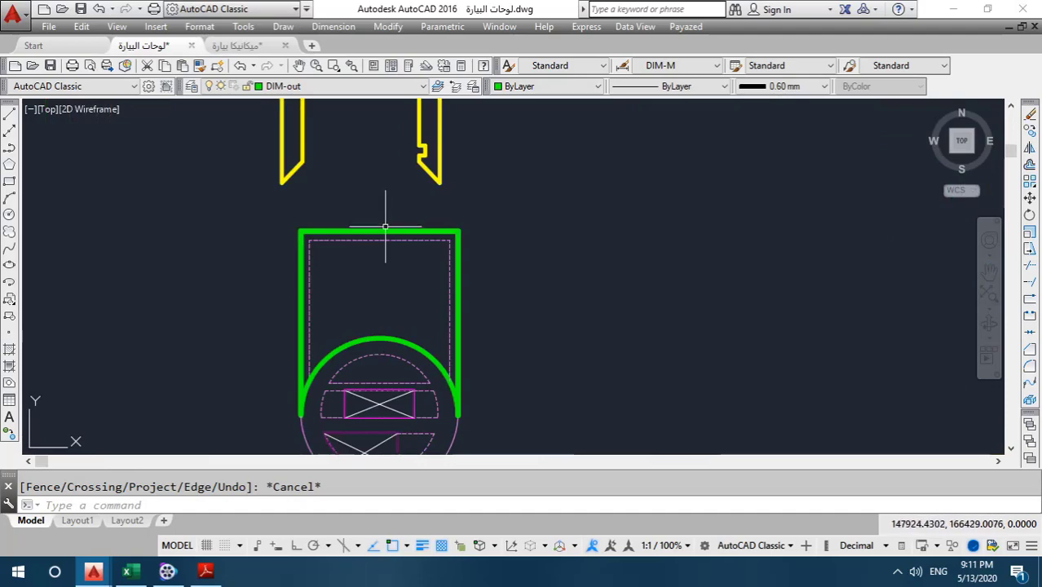
scroll(371, 233, down, 3)
middle_drag(917, 227, 615, 284)
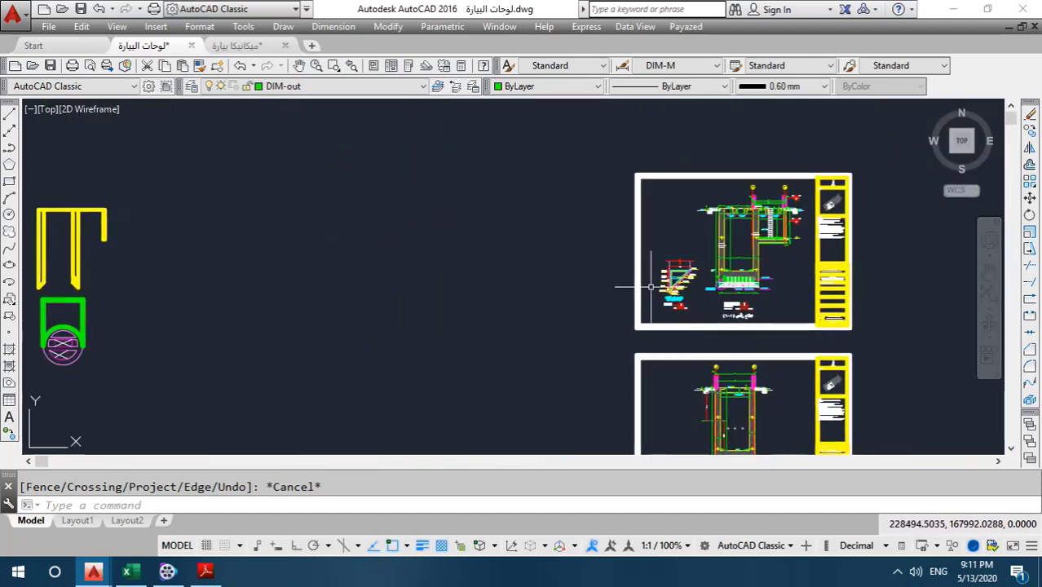
scroll(759, 323, up, 6)
scroll(758, 361, down, 4)
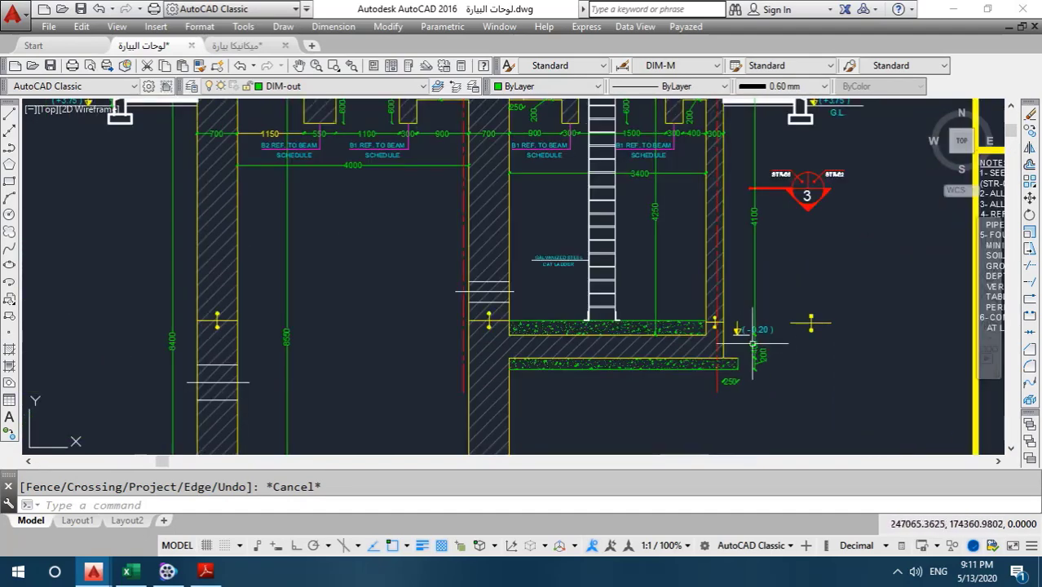
scroll(734, 351, up, 3)
scroll(728, 355, down, 5)
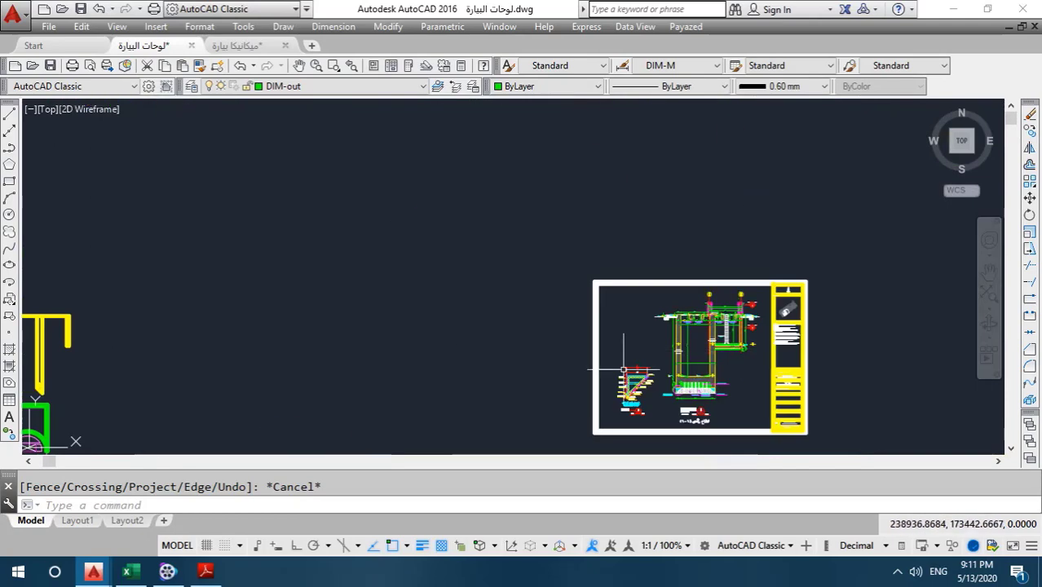
middle_drag(453, 330, 526, 235)
scroll(390, 263, up, 5)
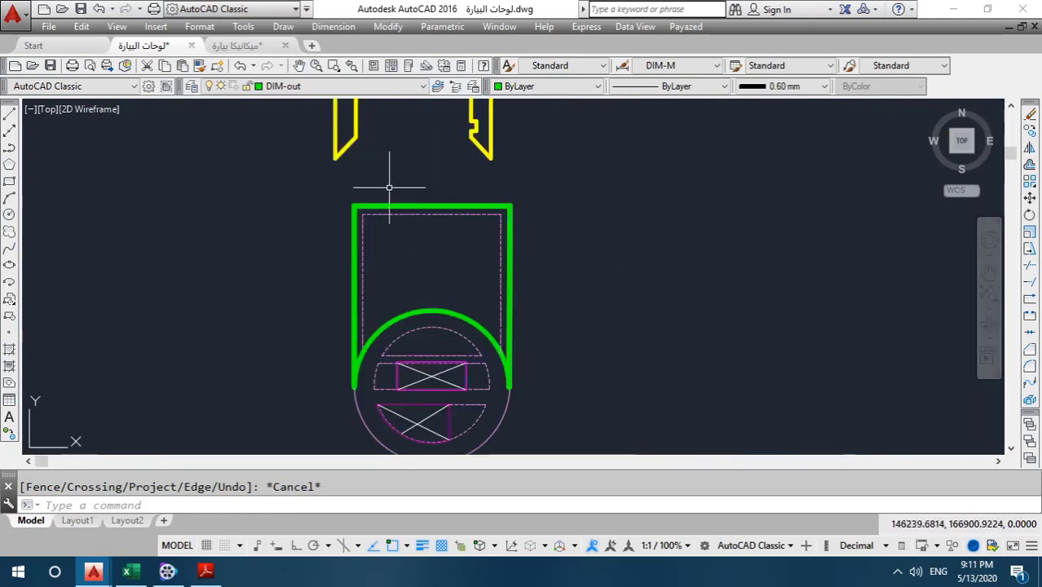
scroll(402, 288, down, 4)
scroll(633, 286, up, 4)
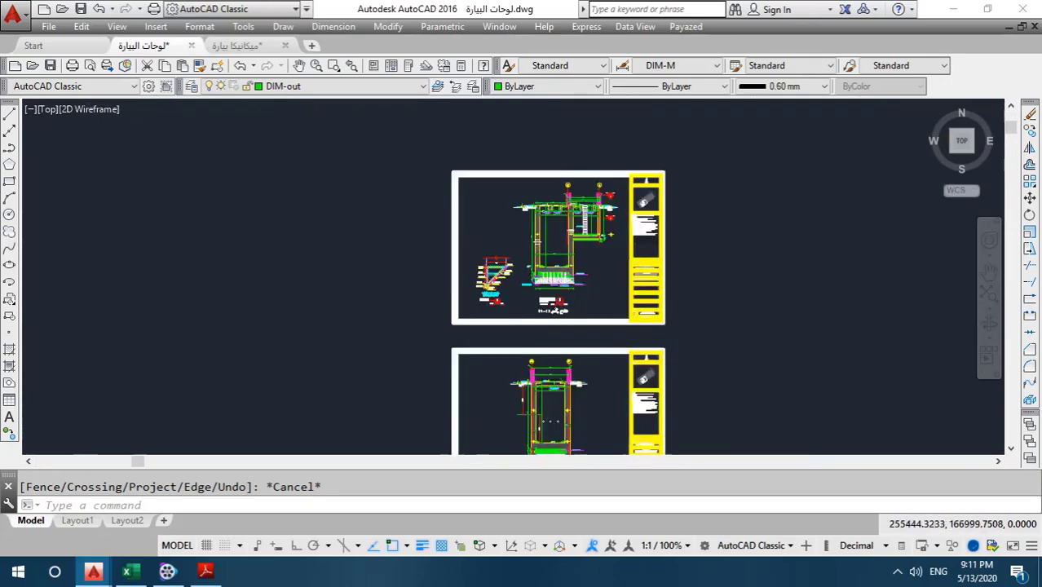
scroll(604, 269, up, 3)
scroll(571, 257, up, 5)
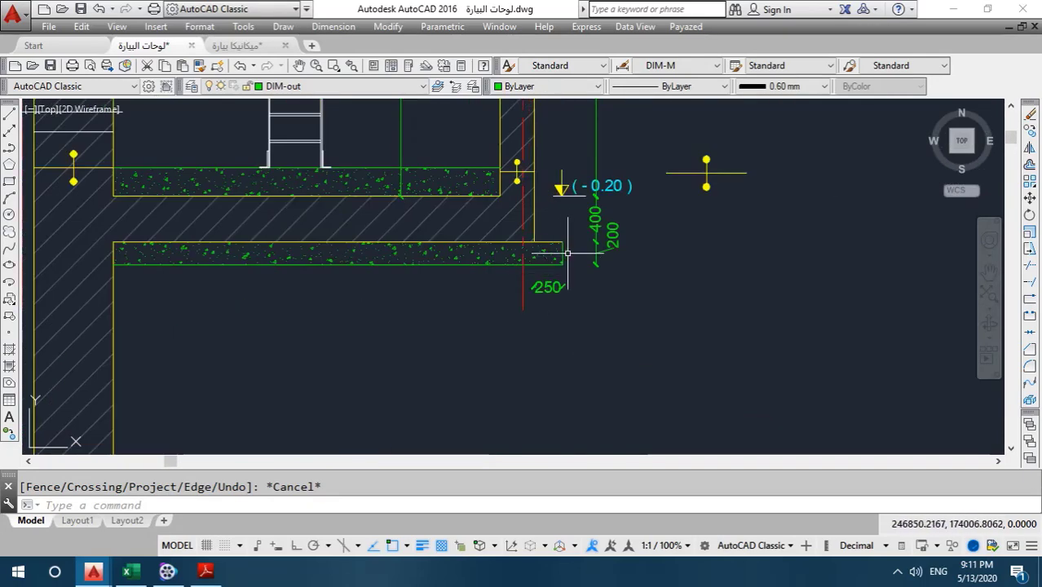
scroll(567, 254, down, 3)
scroll(566, 251, down, 3)
scroll(412, 275, up, 2)
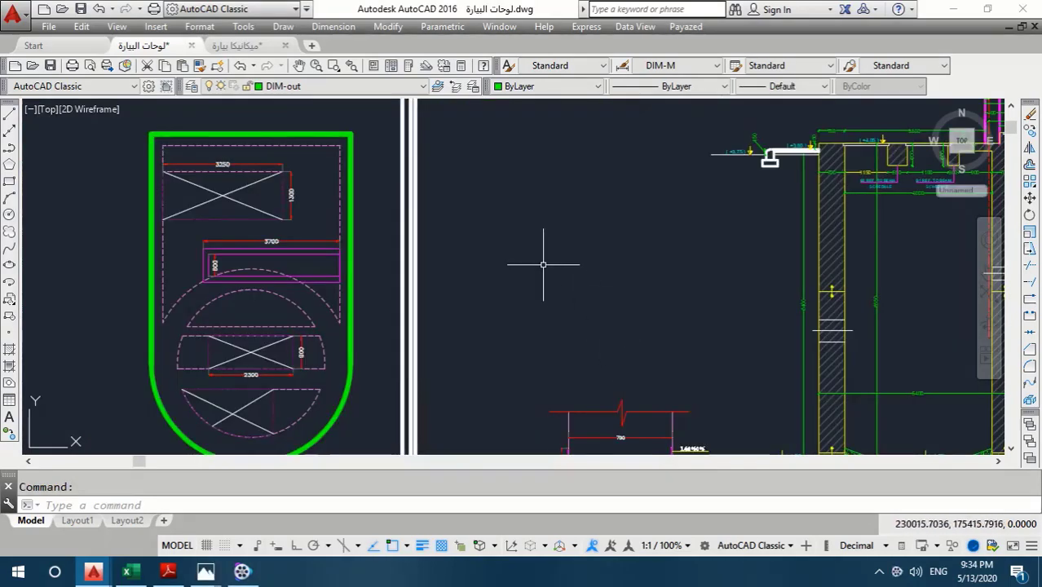
scroll(541, 264, down, 5)
scroll(494, 253, up, 3)
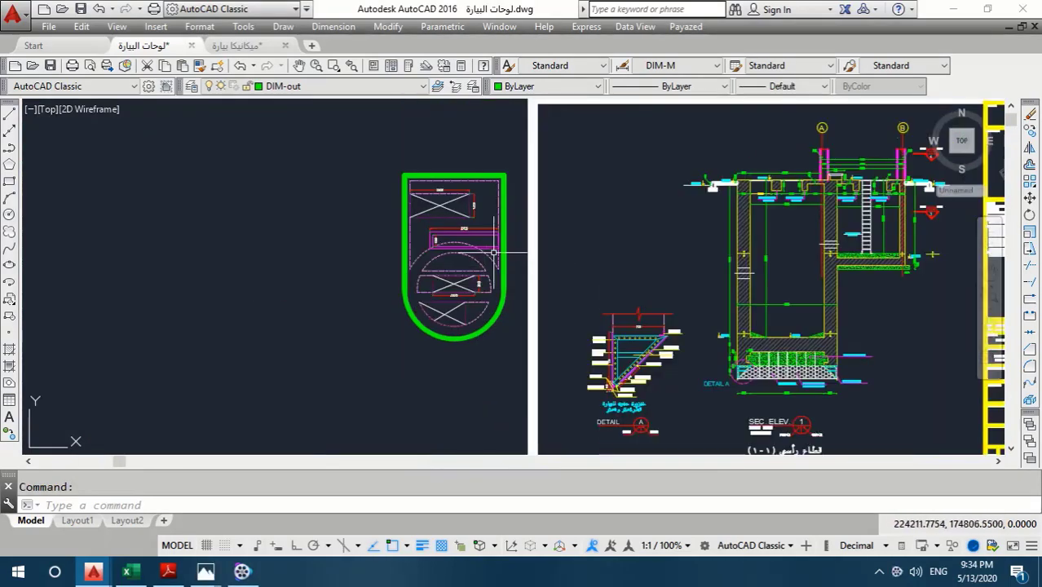
scroll(818, 190, up, 1)
scroll(662, 253, up, 1)
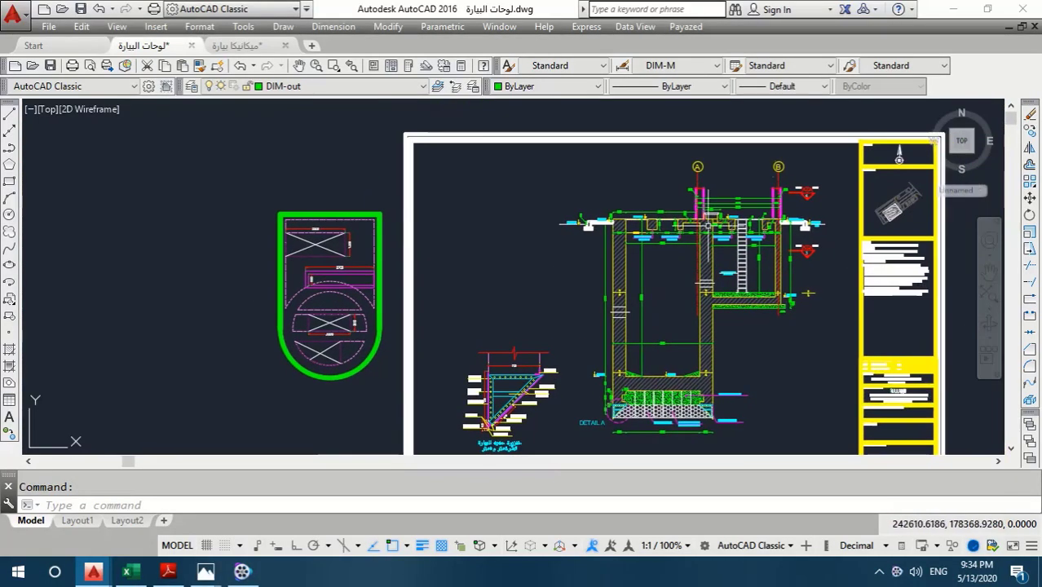
scroll(761, 212, up, 1)
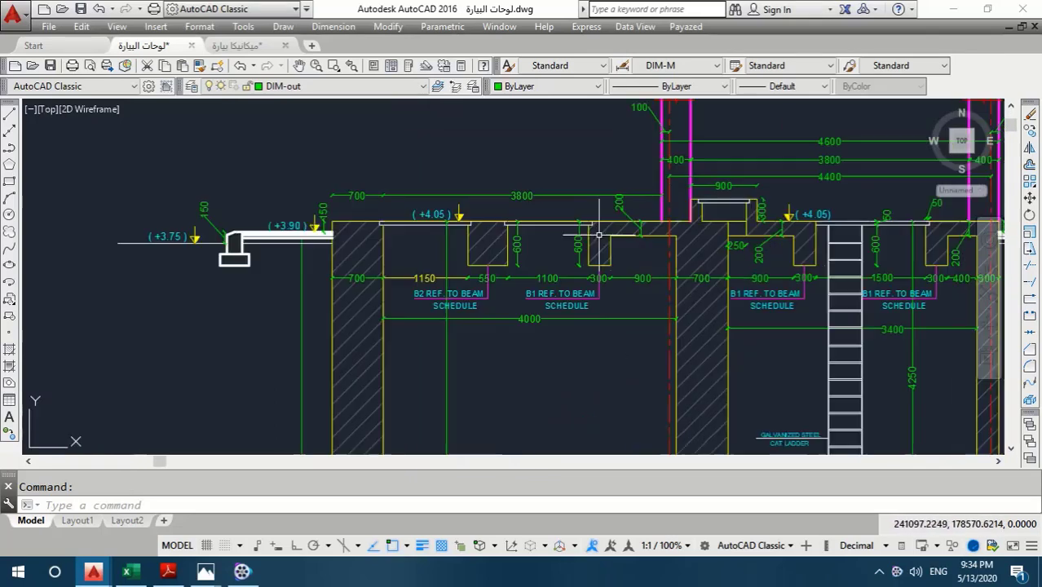
scroll(607, 232, up, 2)
scroll(638, 216, up, 2)
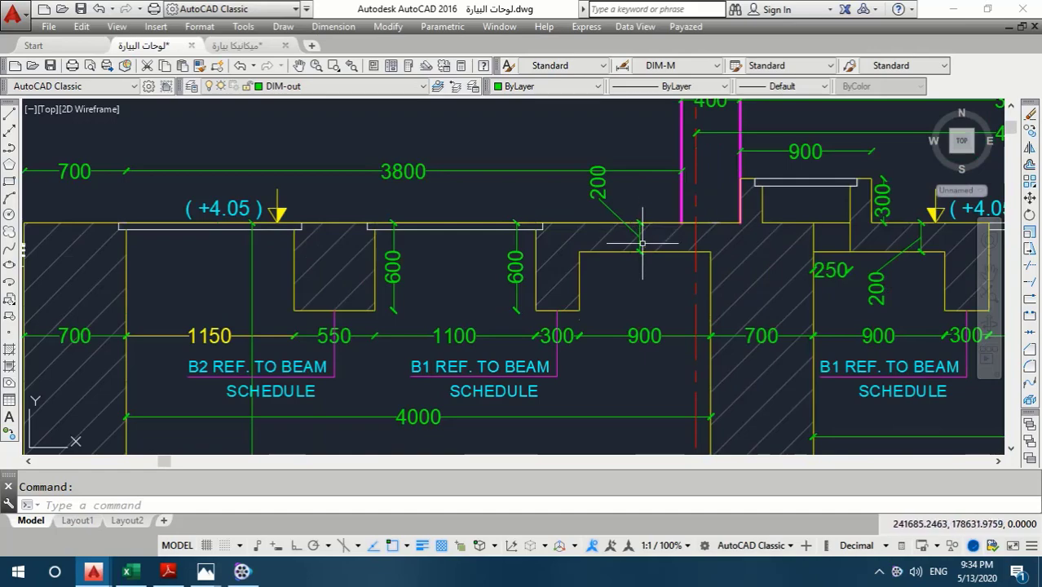
scroll(644, 241, down, 4)
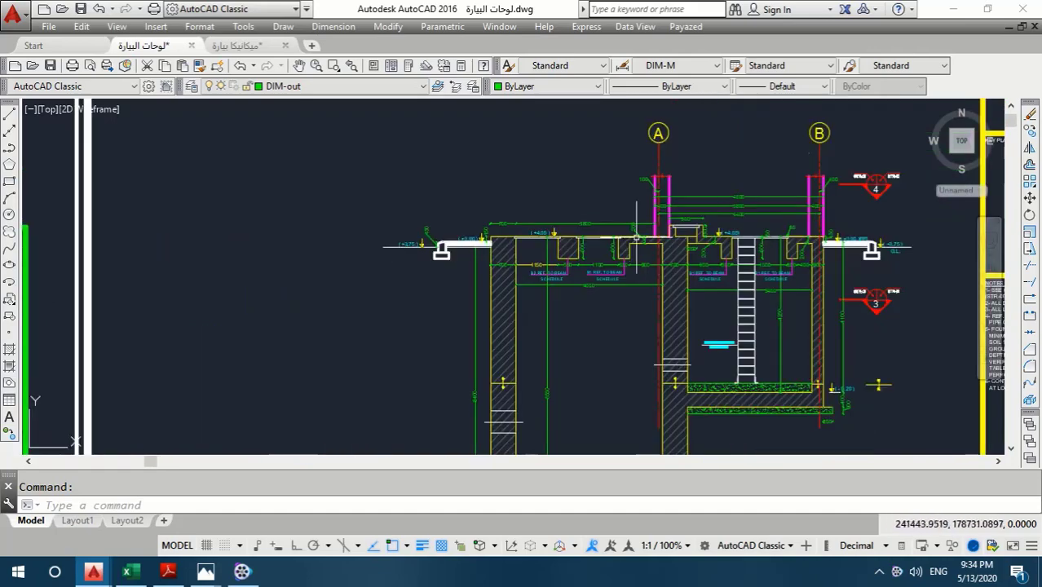
- List the green pit outline, showing area 44941905.2223 and perimeter 26286.3002, then close the report
middle_drag(340, 285, 592, 275)
scroll(593, 274, down, 2)
scroll(360, 375, up, 3)
text(LI)
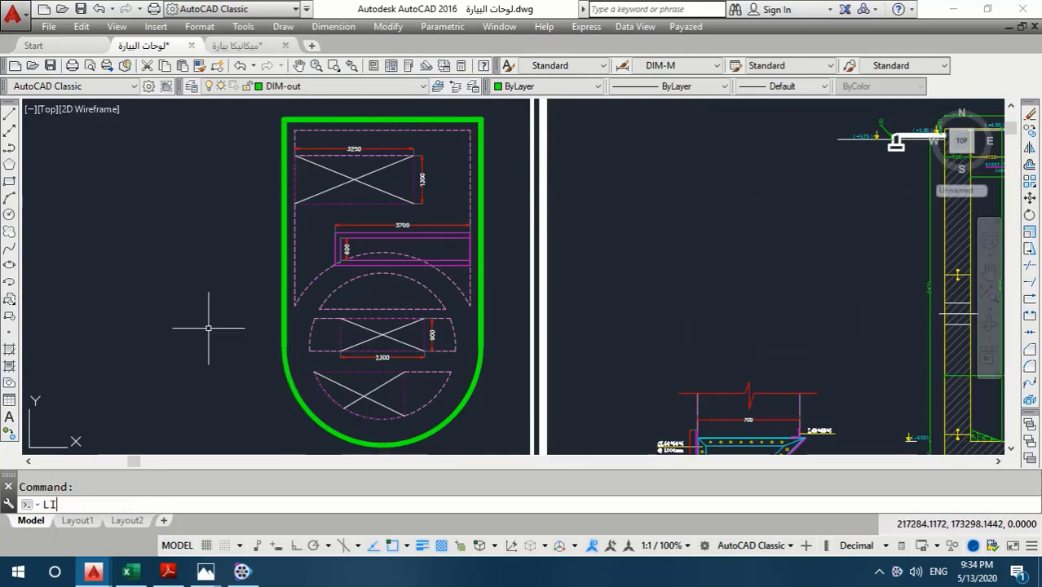
key(Return)
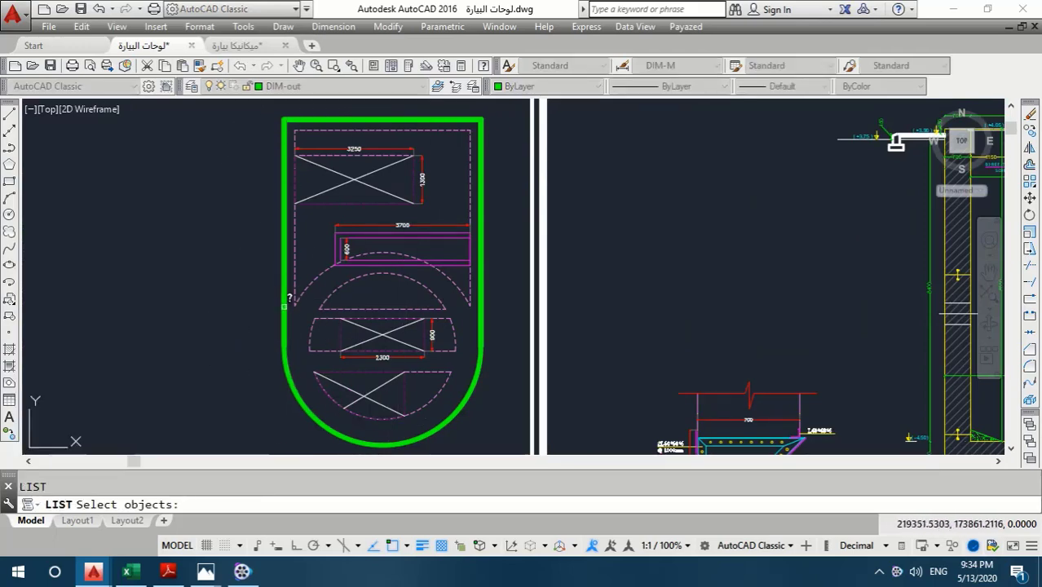
click(282, 299)
key(Return)
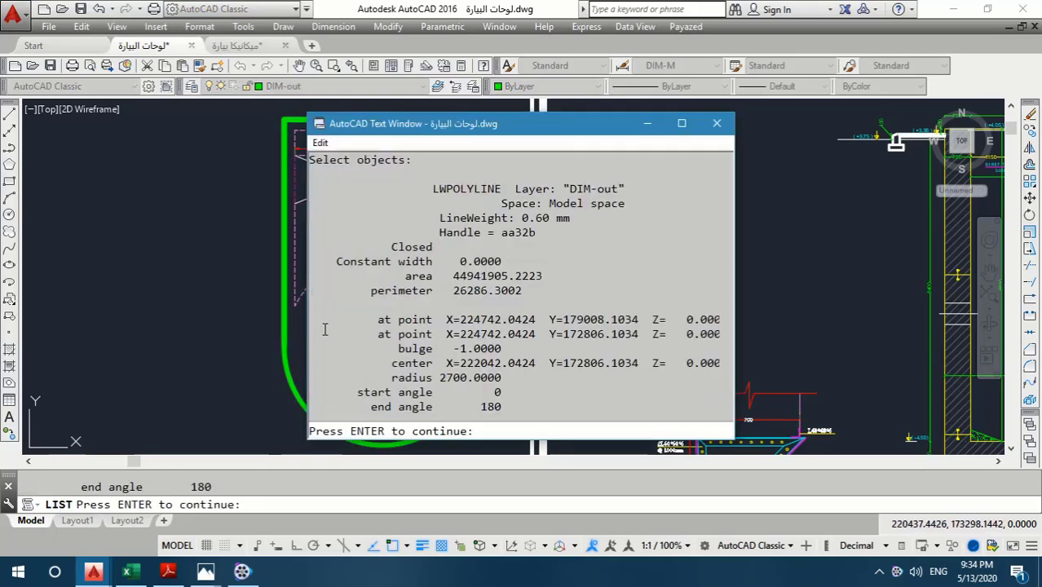
drag(511, 300, 475, 292)
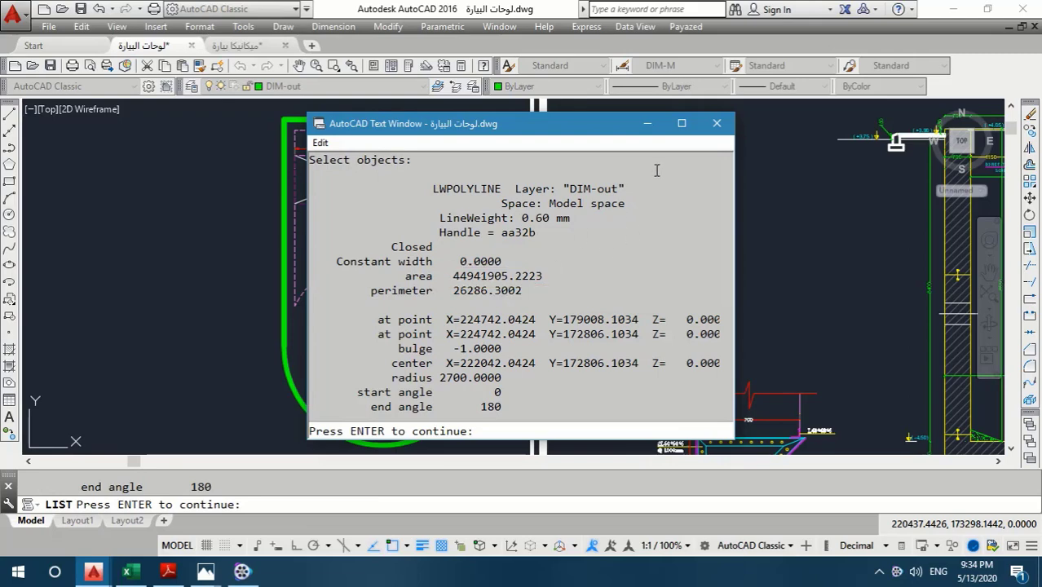
click(716, 123)
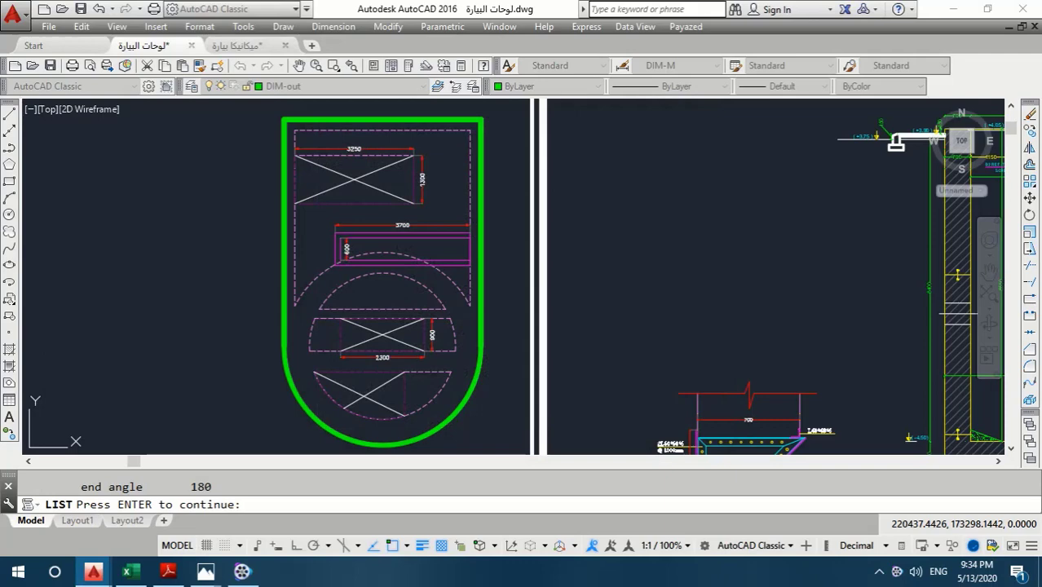
key(Return)
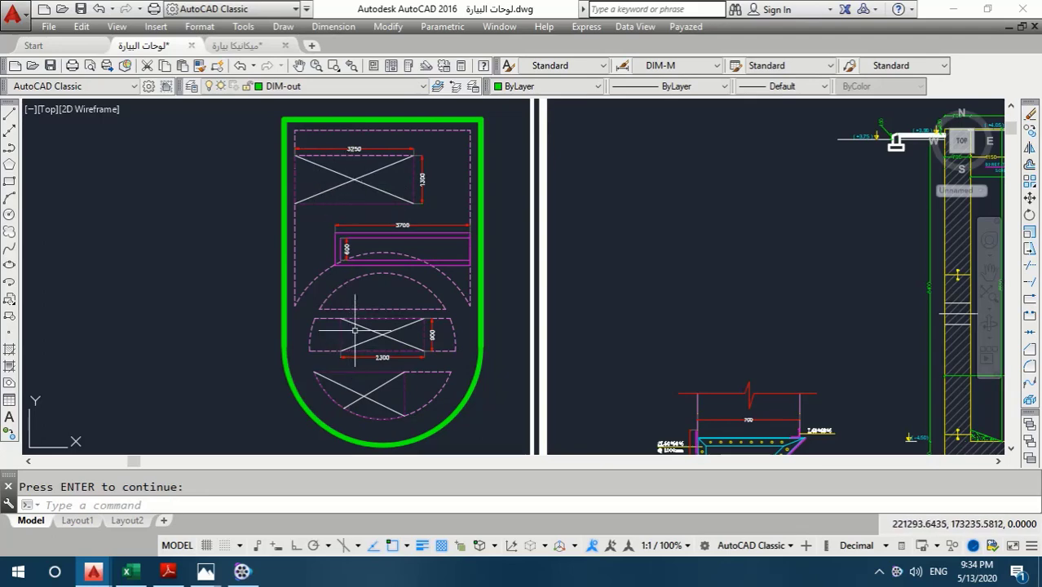
scroll(346, 254, down, 2)
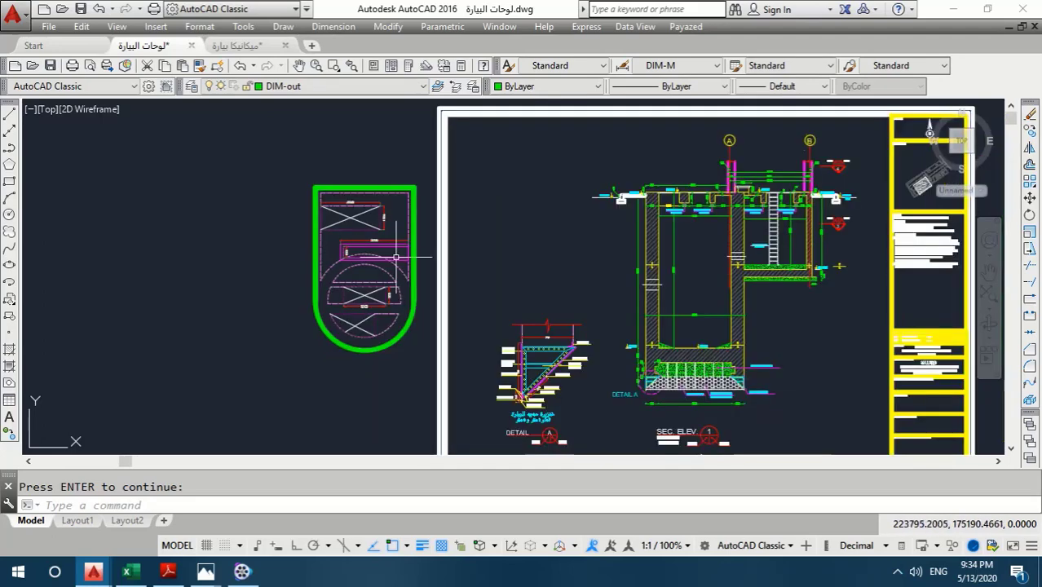
scroll(777, 189, up, 3)
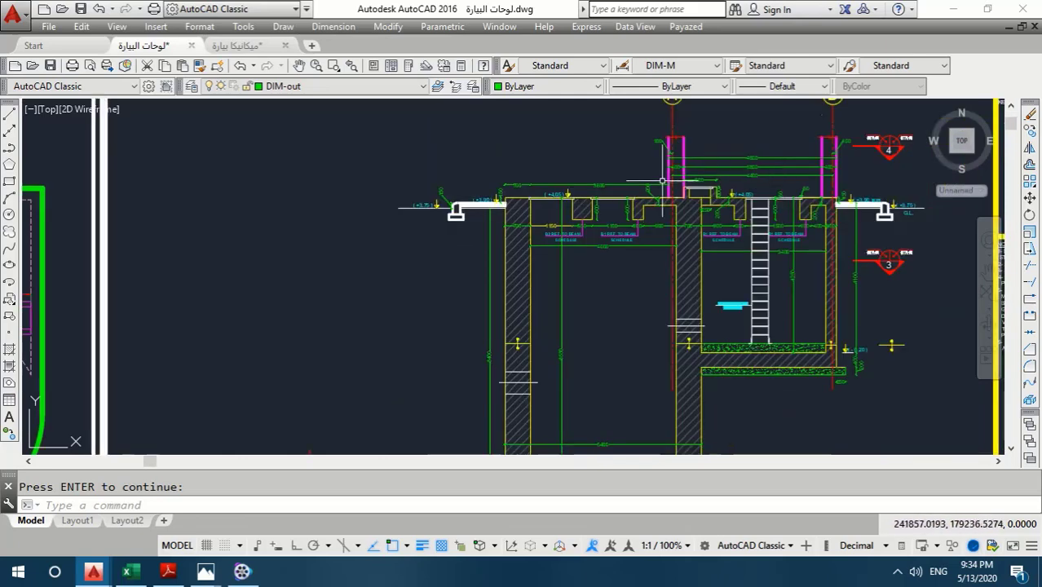
scroll(662, 181, up, 3)
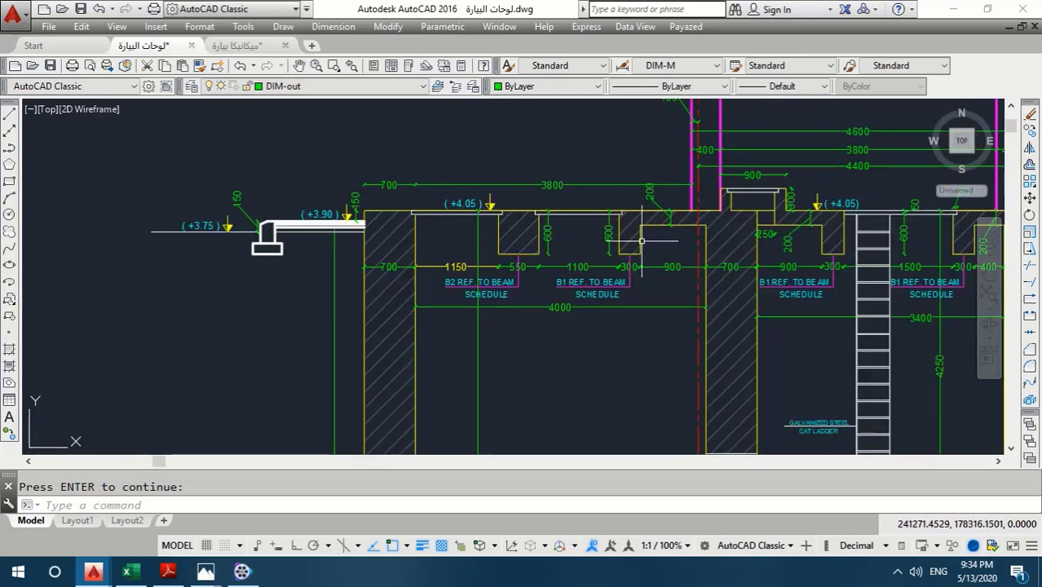
scroll(642, 243, up, 1)
scroll(611, 242, up, 1)
scroll(596, 236, up, 1)
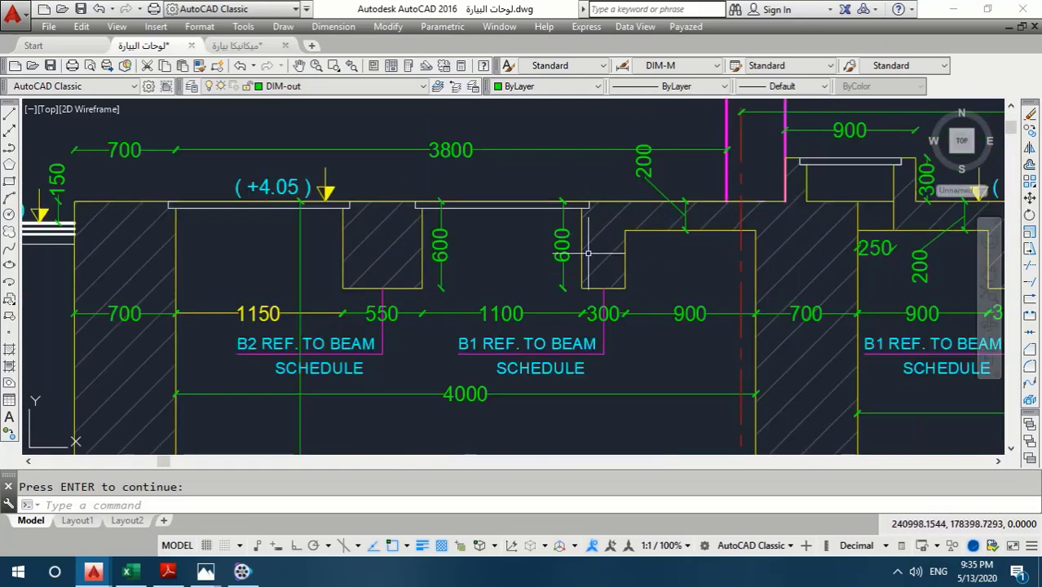
scroll(556, 280, down, 1)
scroll(544, 281, down, 1)
scroll(505, 273, down, 1)
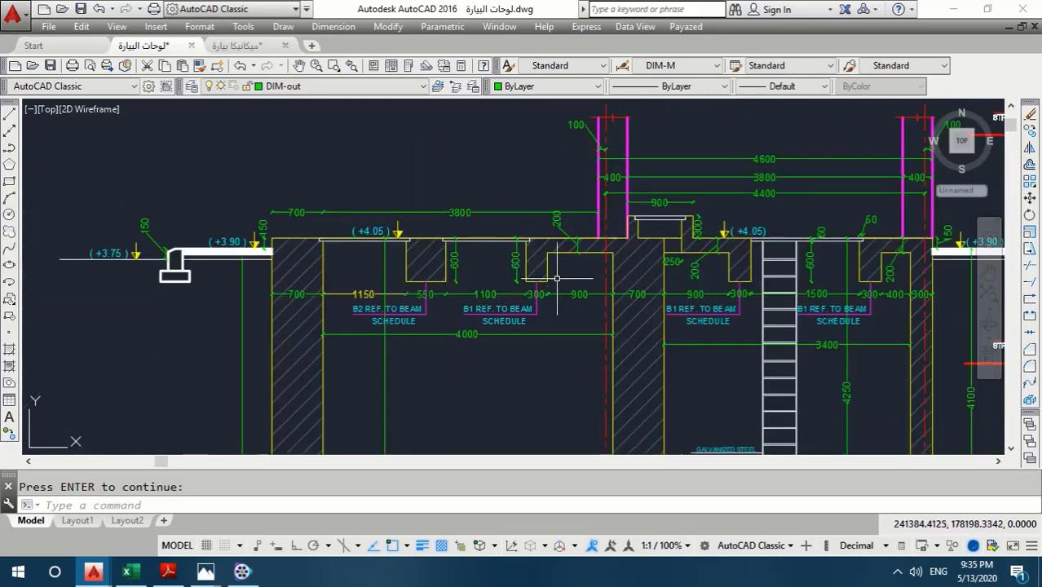
scroll(556, 278, down, 1)
scroll(674, 291, up, 1)
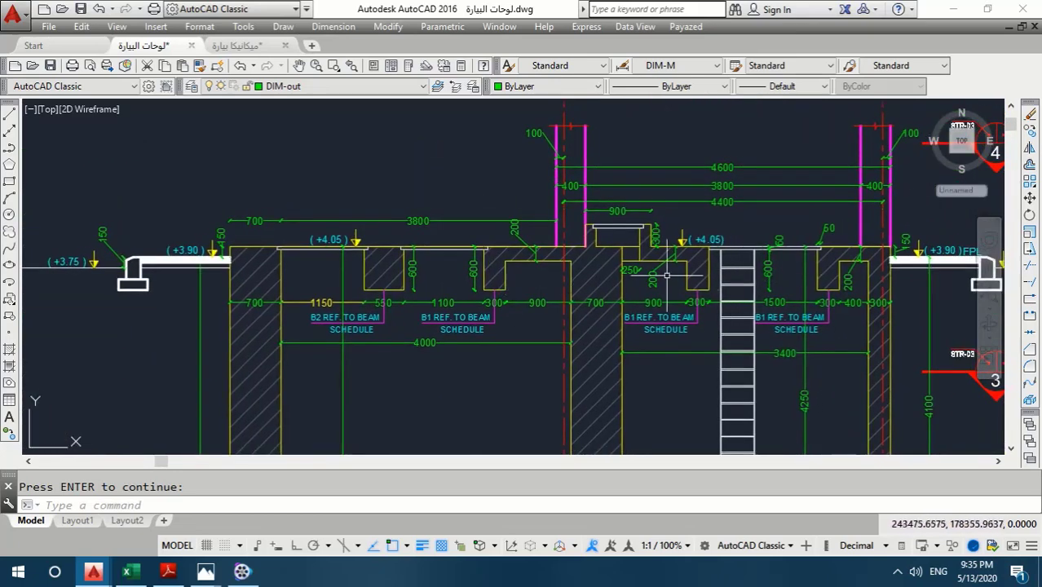
scroll(487, 269, up, 3)
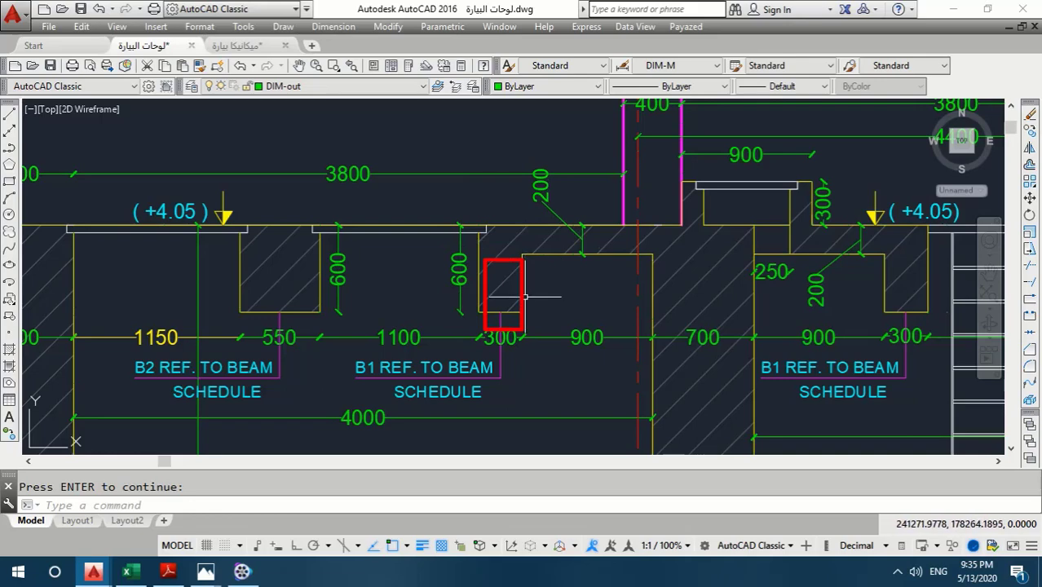
scroll(506, 290, down, 3)
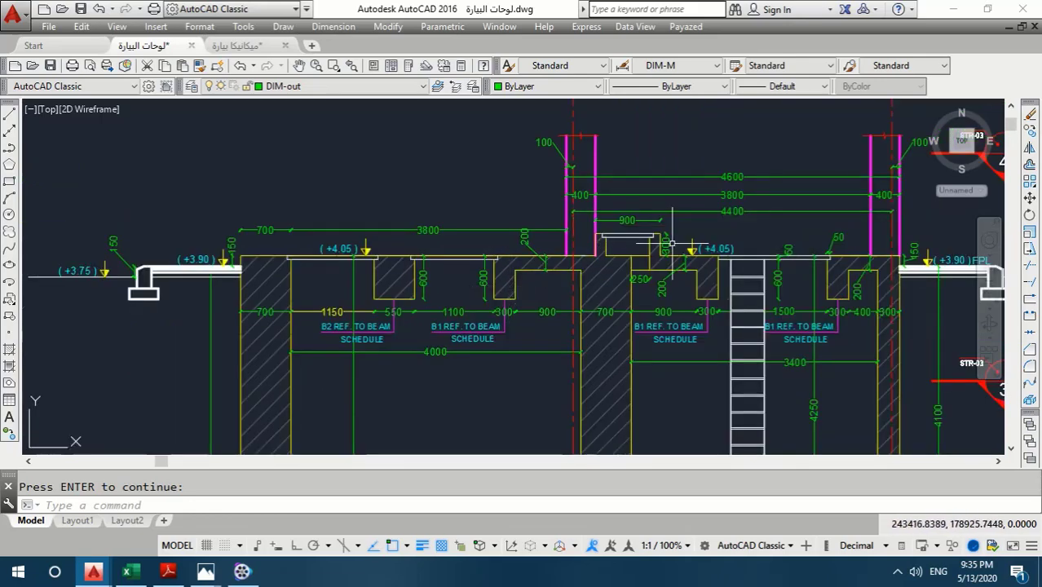
scroll(652, 246, up, 3)
scroll(652, 247, up, 3)
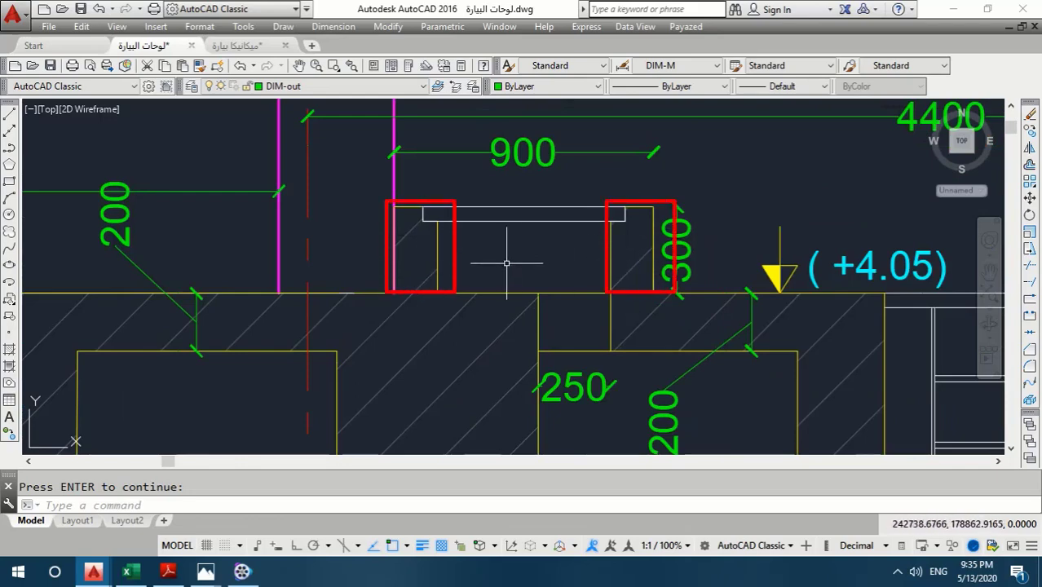
scroll(644, 265, down, 3)
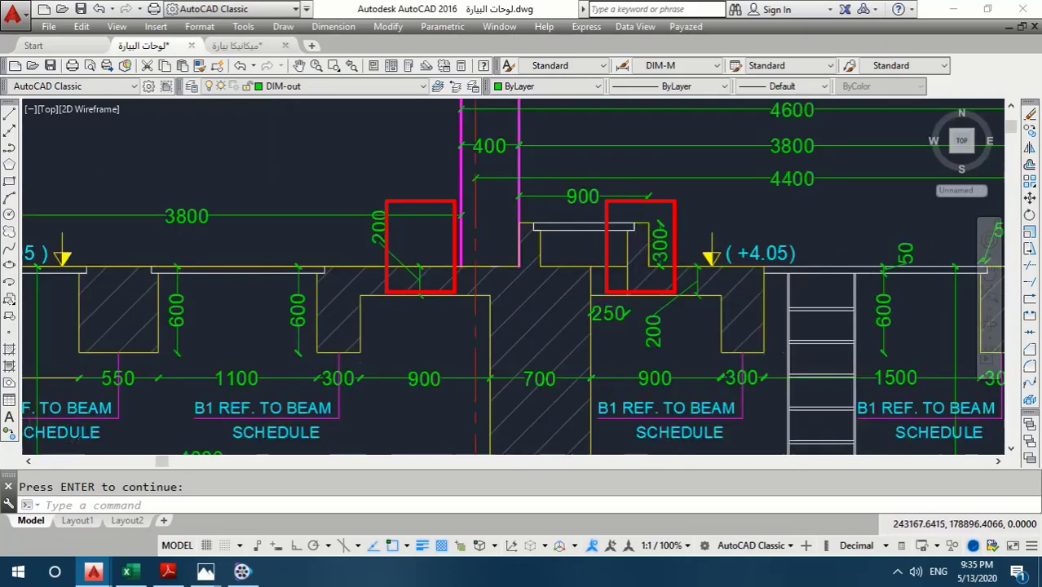
scroll(644, 265, down, 3)
scroll(446, 271, down, 2)
scroll(400, 285, up, 5)
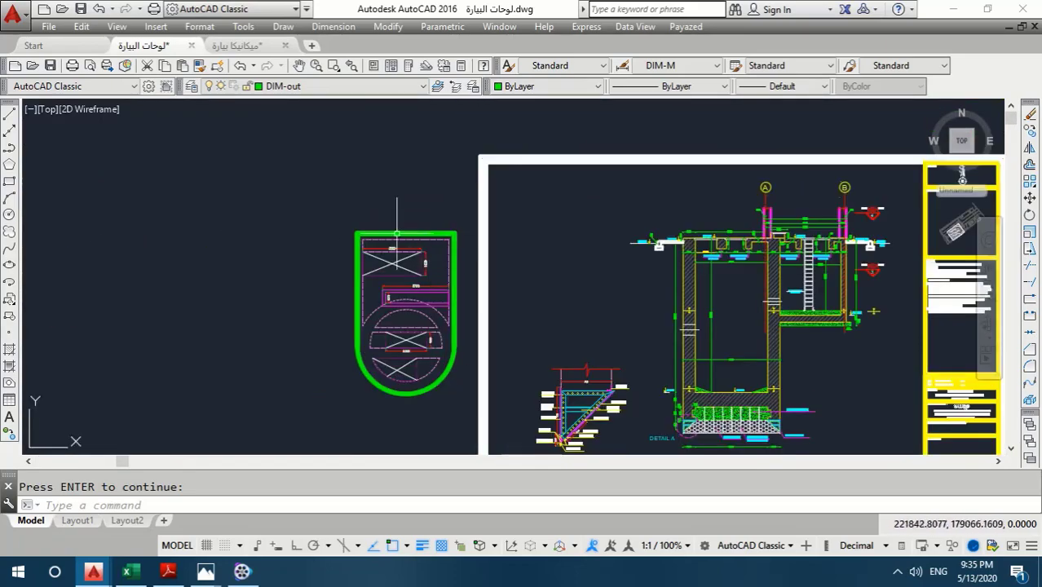
scroll(405, 312, up, 3)
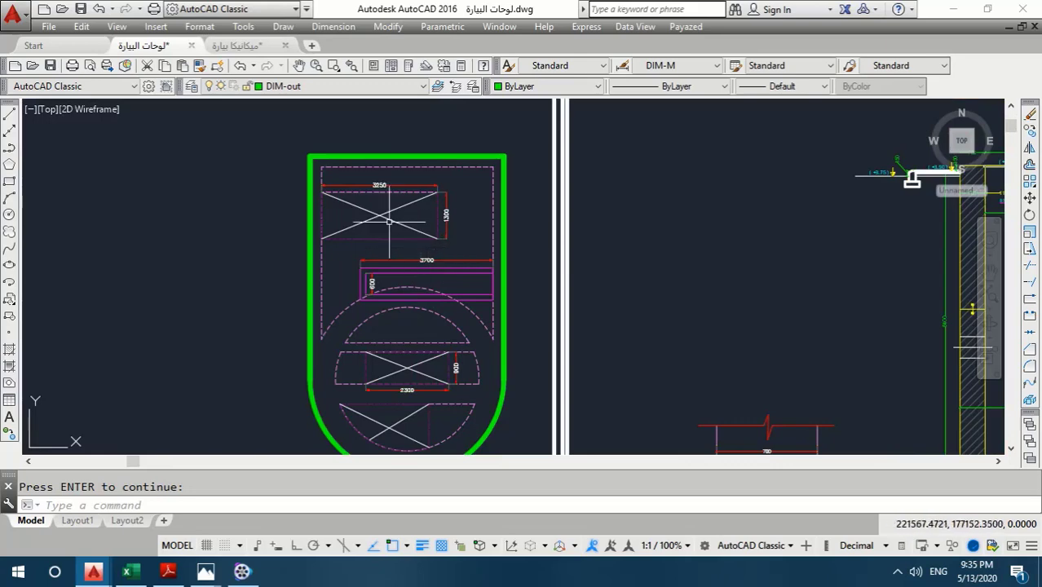
middle_drag(388, 222, 397, 188)
mouse_move(205, 572)
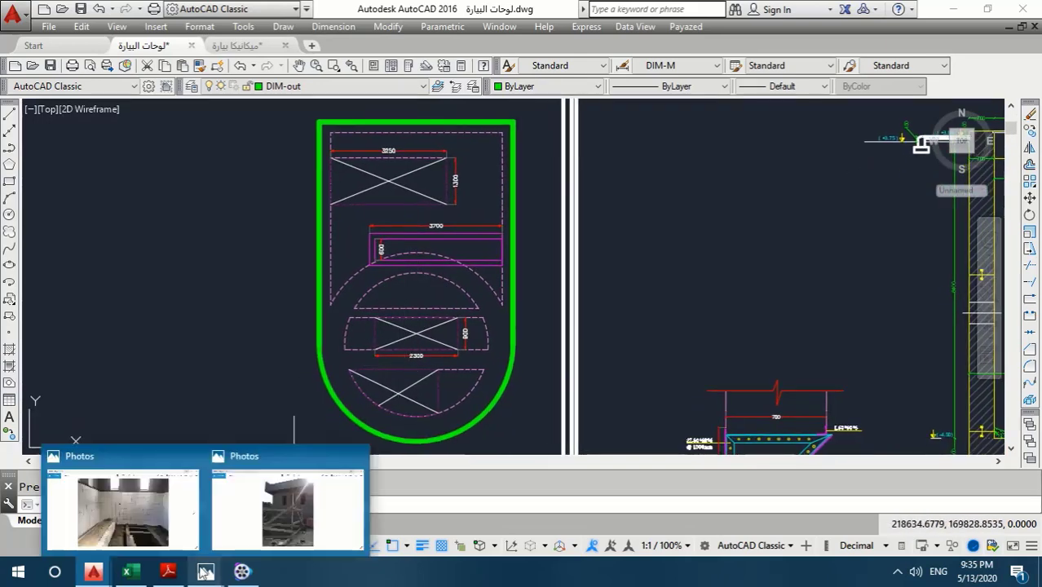
click(251, 526)
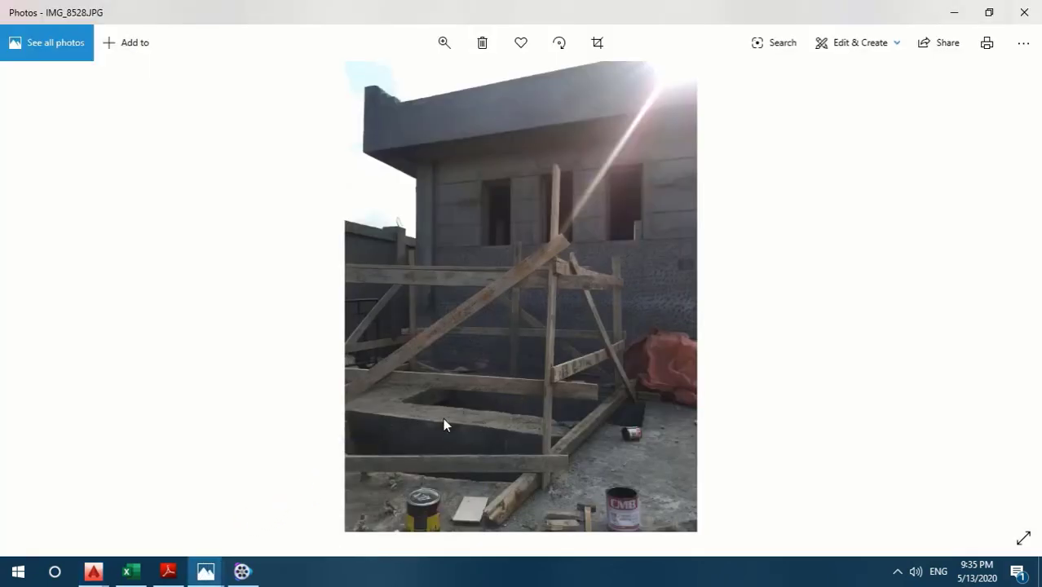
mouse_move(206, 571)
click(154, 494)
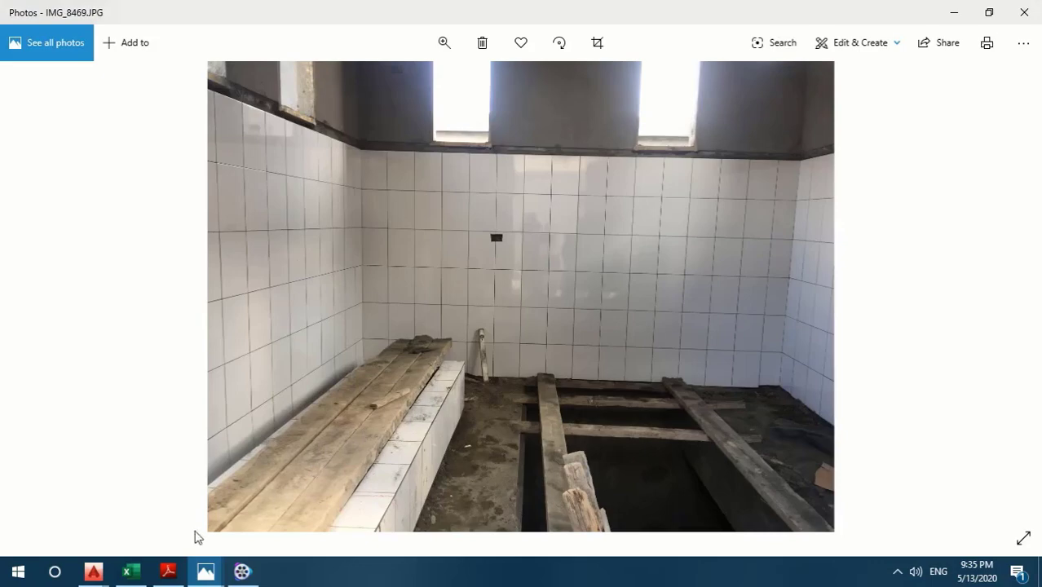
mouse_move(93, 571)
click(102, 506)
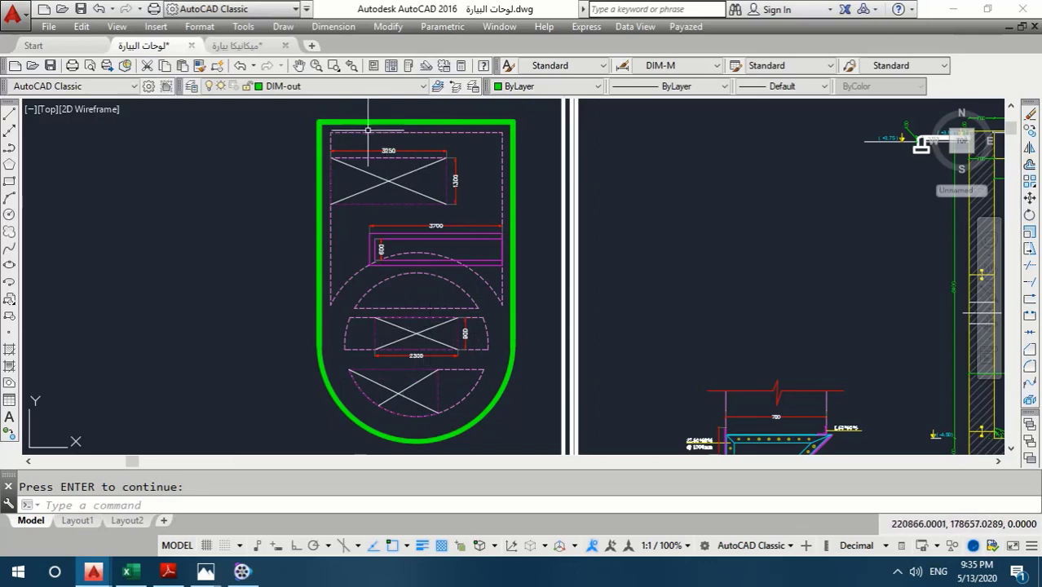
scroll(371, 118, up, 3)
middle_drag(413, 159, 384, 198)
scroll(379, 199, up, 2)
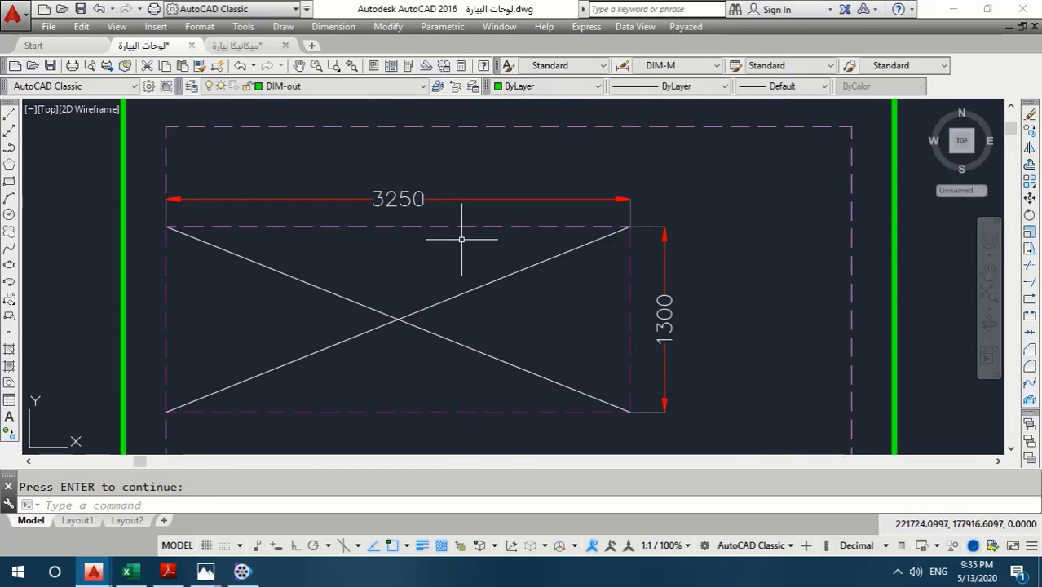
scroll(459, 240, down, 3)
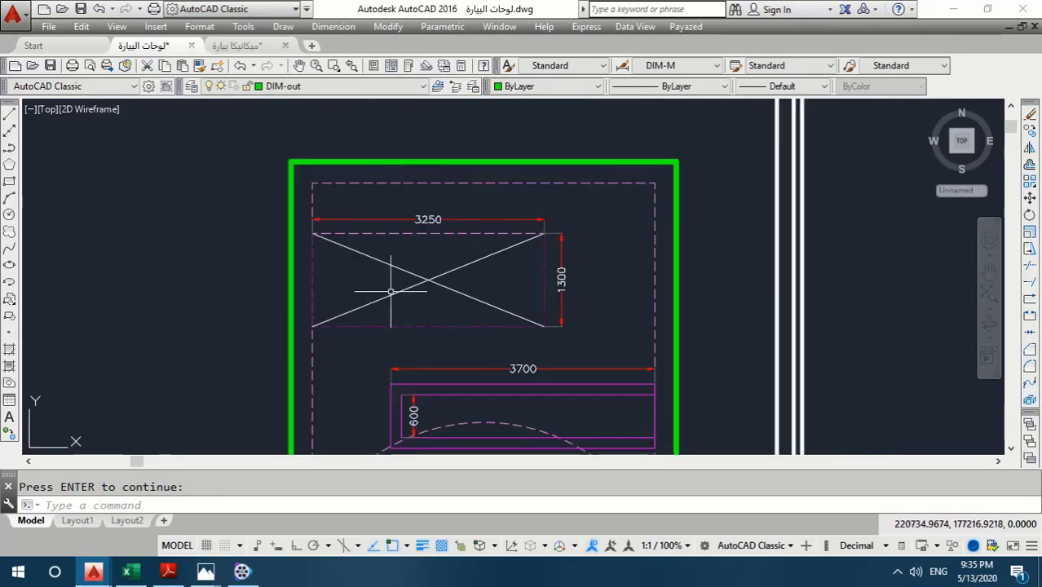
scroll(523, 310, down, 1)
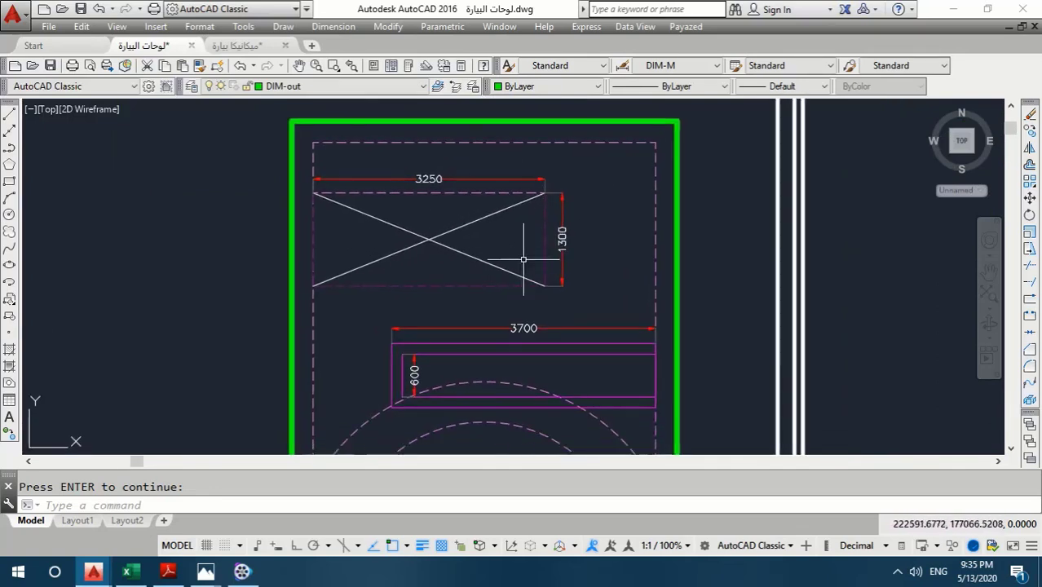
scroll(478, 225, down, 2)
scroll(510, 326, up, 3)
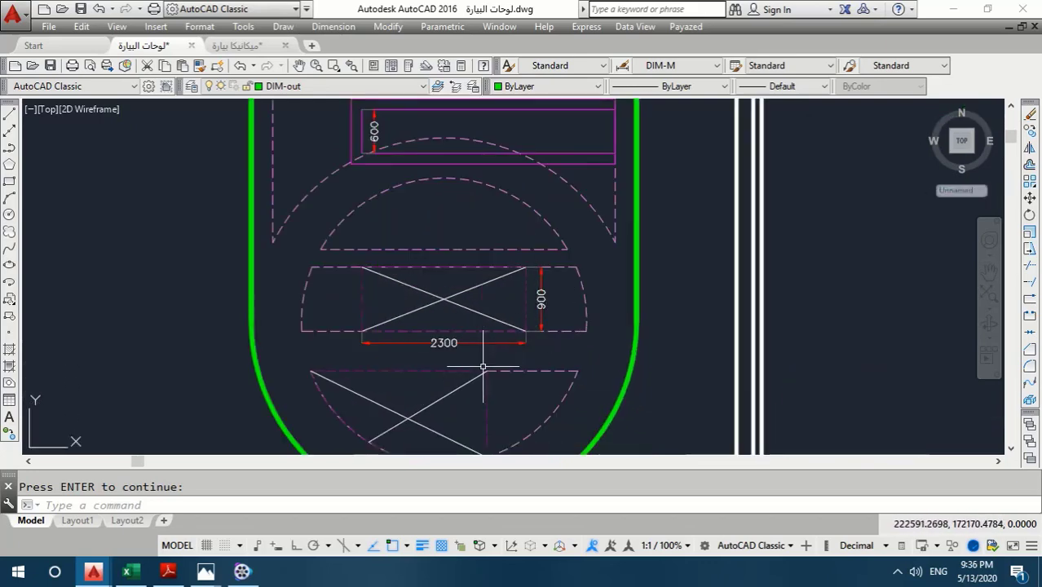
middle_drag(482, 370, 472, 318)
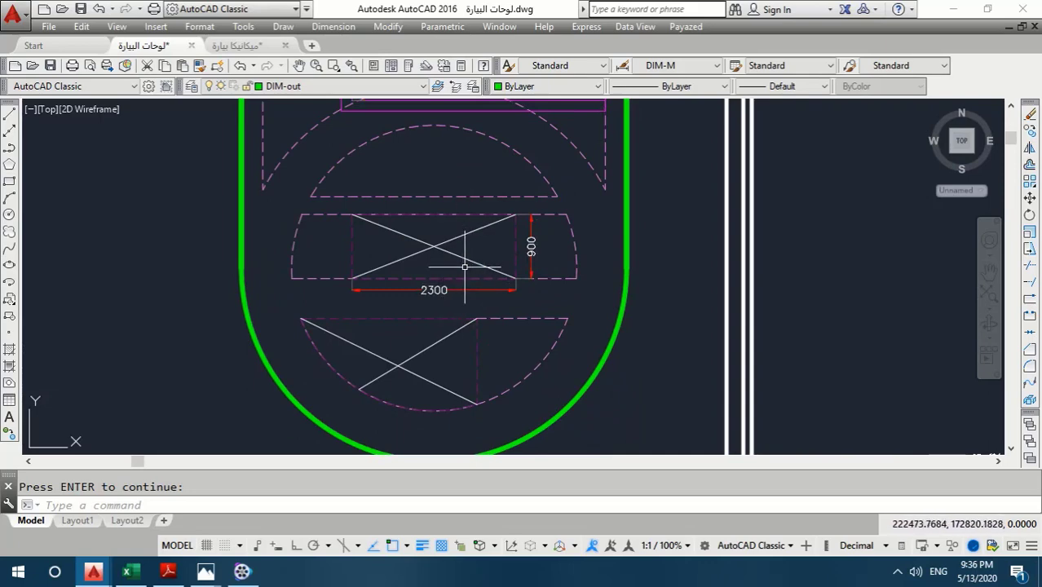
middle_drag(447, 373, 450, 349)
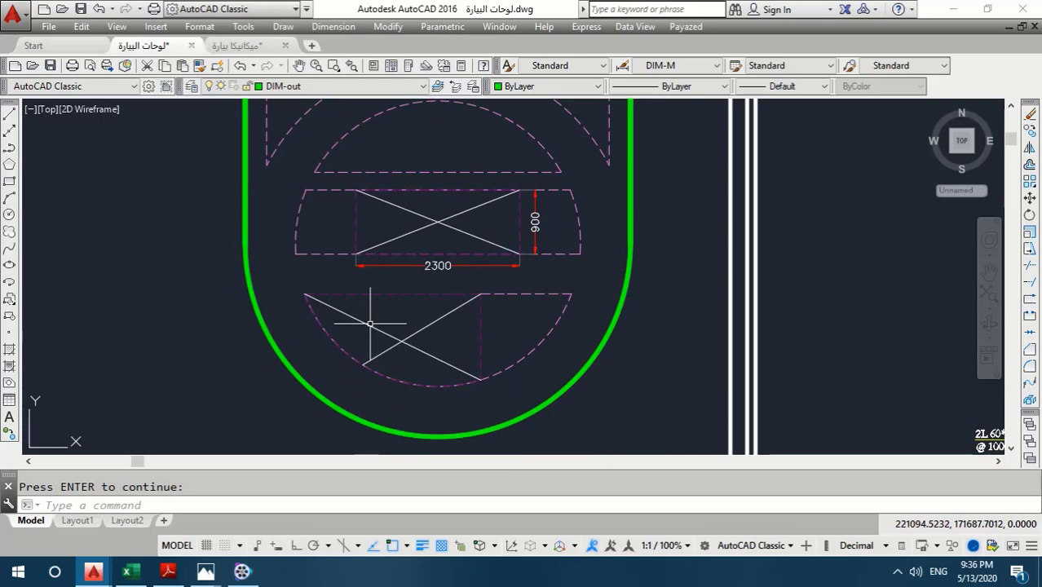
text(li)
key(Return)
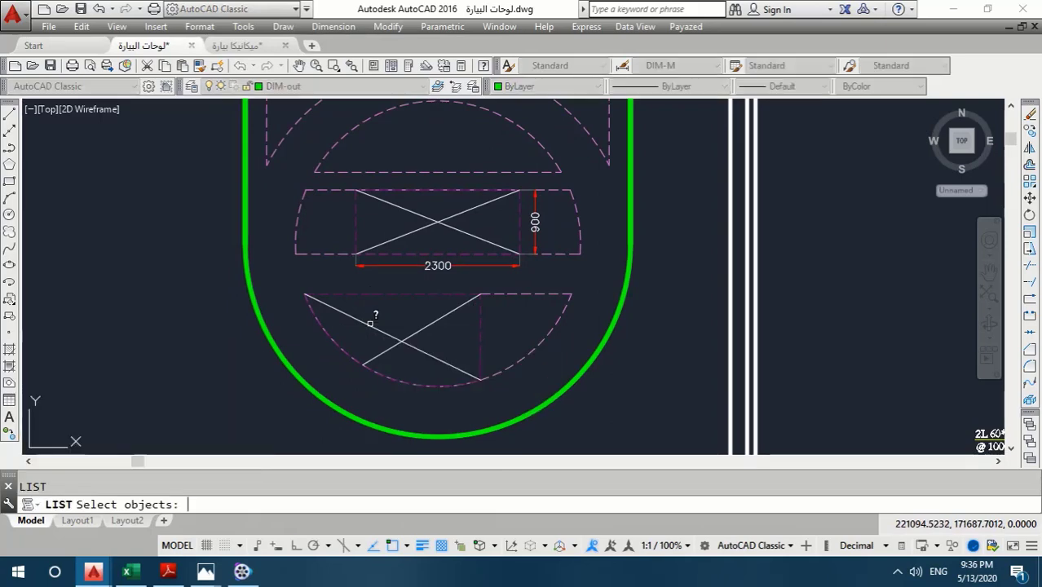
click(352, 359)
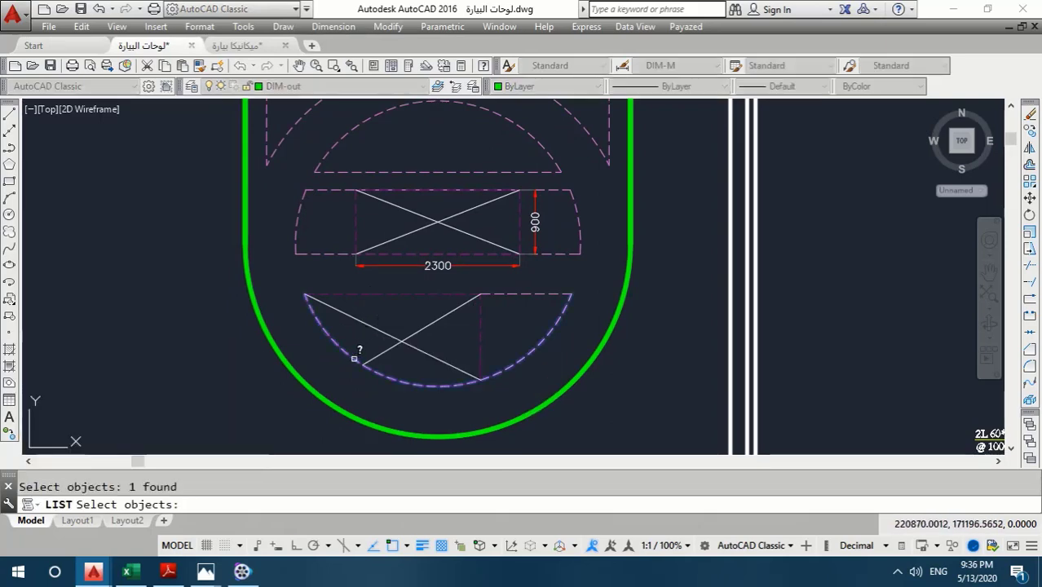
key(Escape)
key(Return)
click(394, 293)
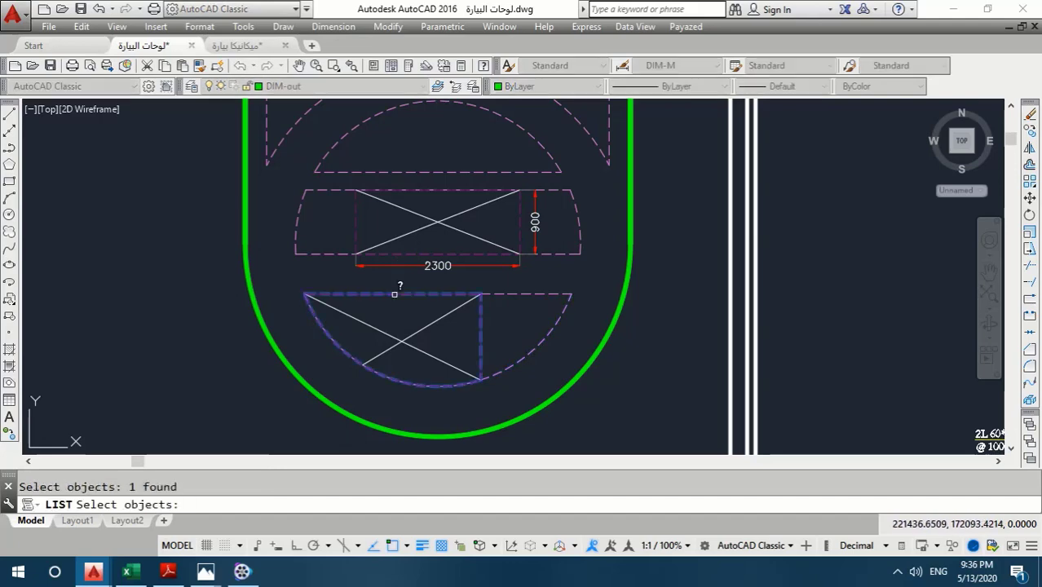
key(Return)
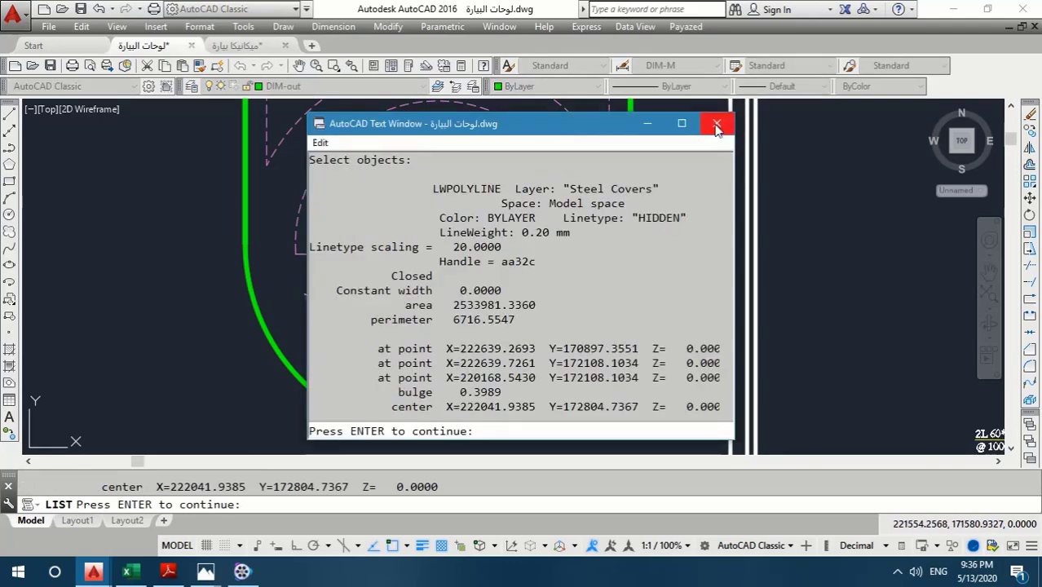
click(717, 123)
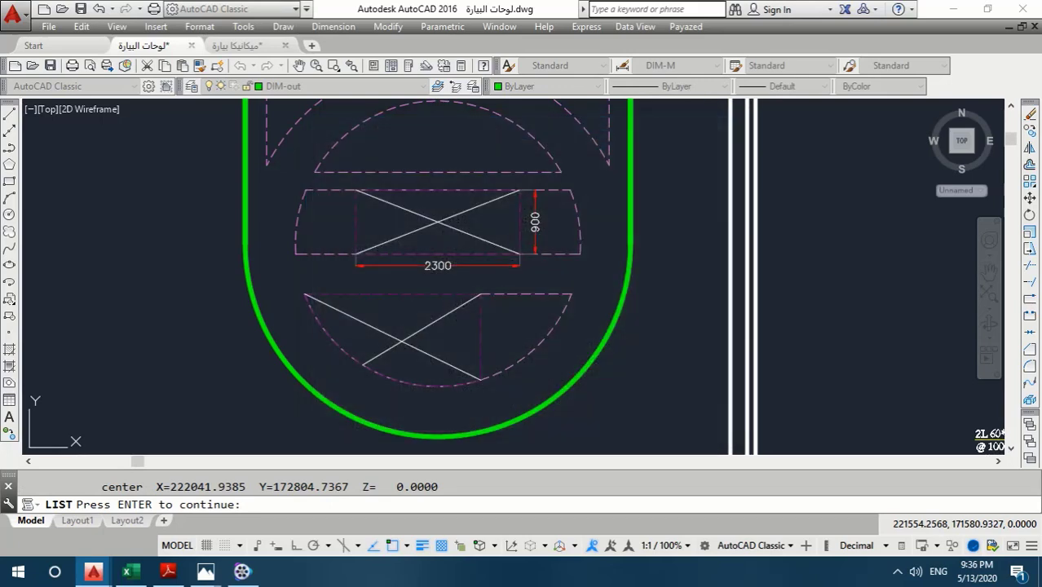
scroll(507, 263, down, 2)
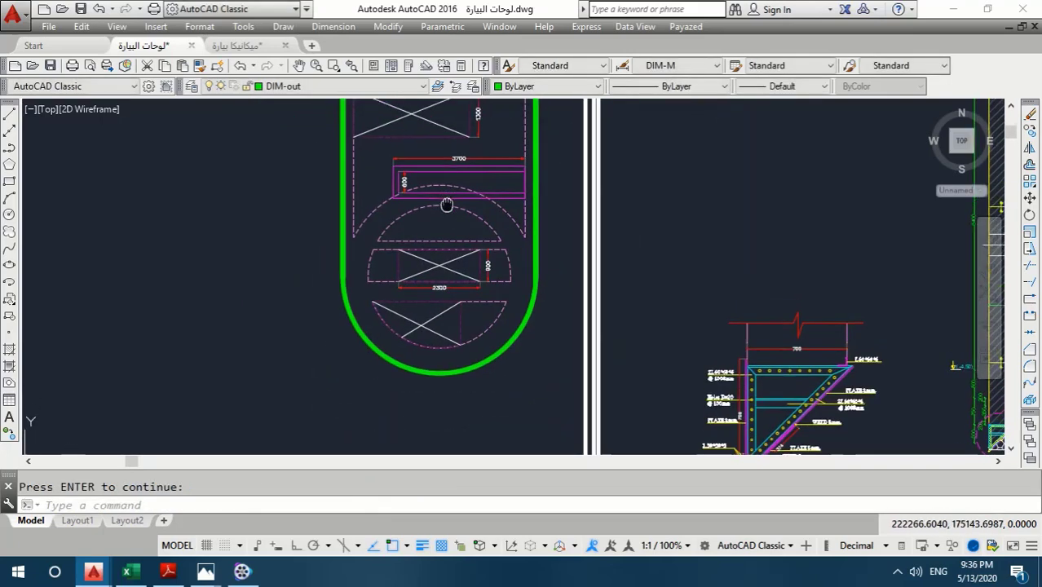
scroll(437, 337, down, 1)
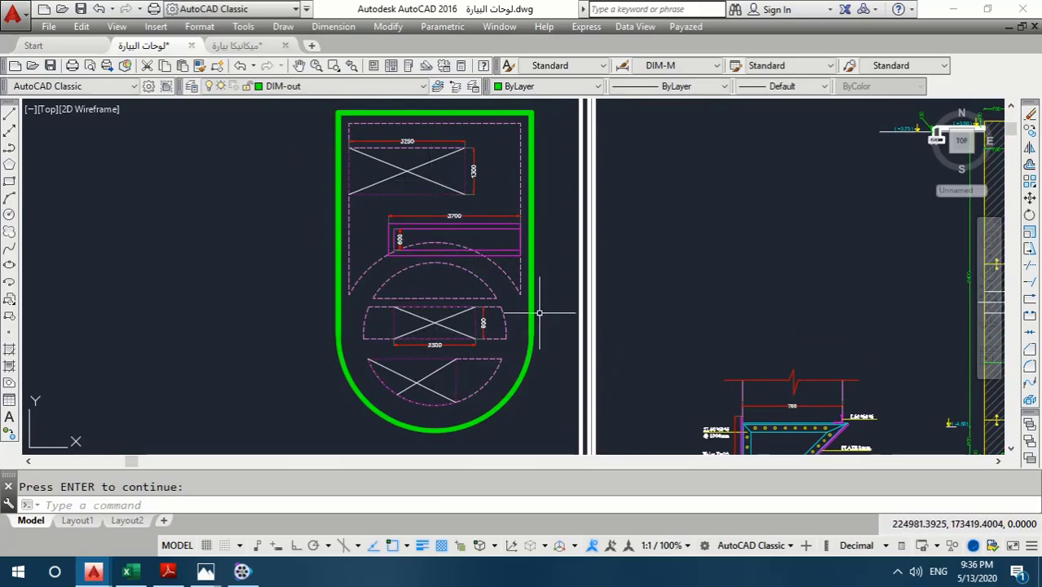
middle_drag(539, 312, 508, 280)
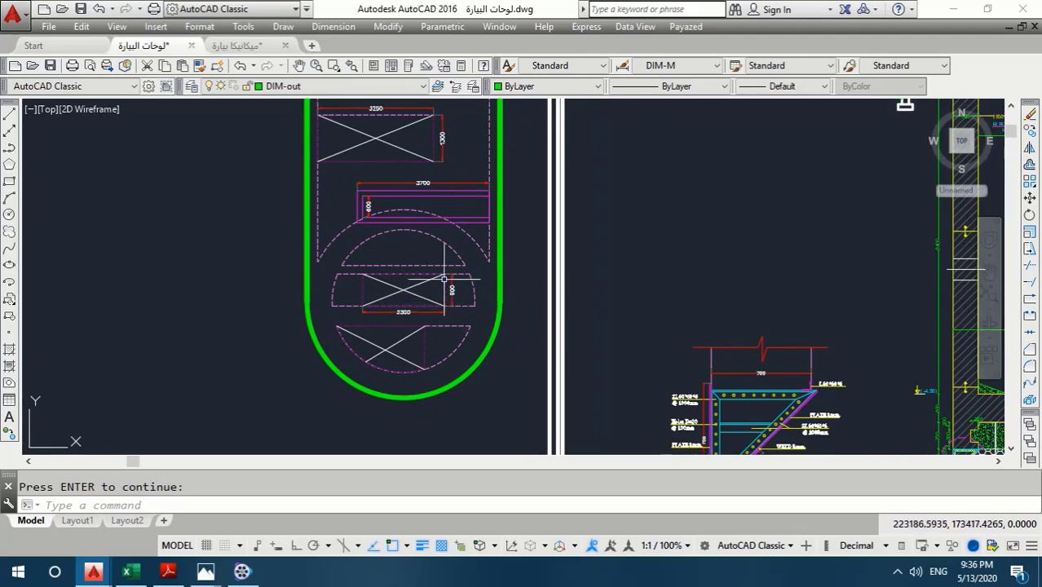
scroll(368, 271, up, 3)
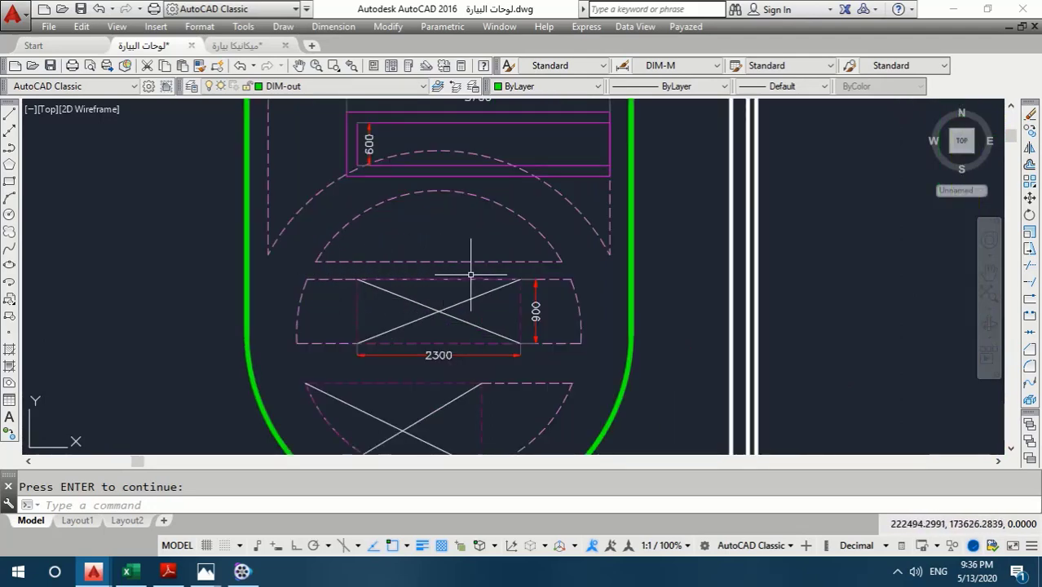
- Zoom and pan over the dimensioned cover and beam section, including the ladder and B1 beams
scroll(383, 269, down, 5)
scroll(735, 187, up, 4)
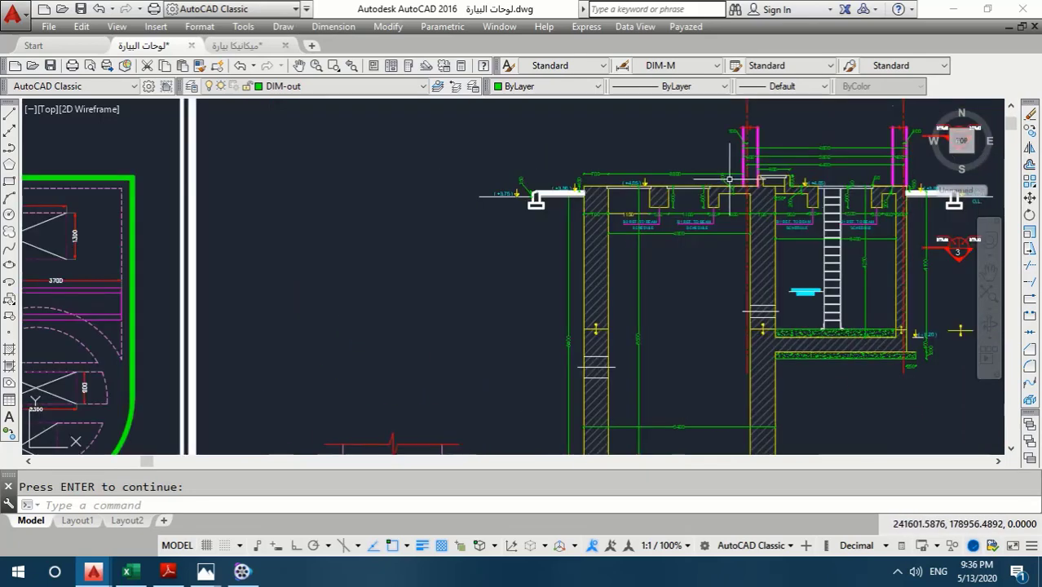
scroll(734, 187, up, 5)
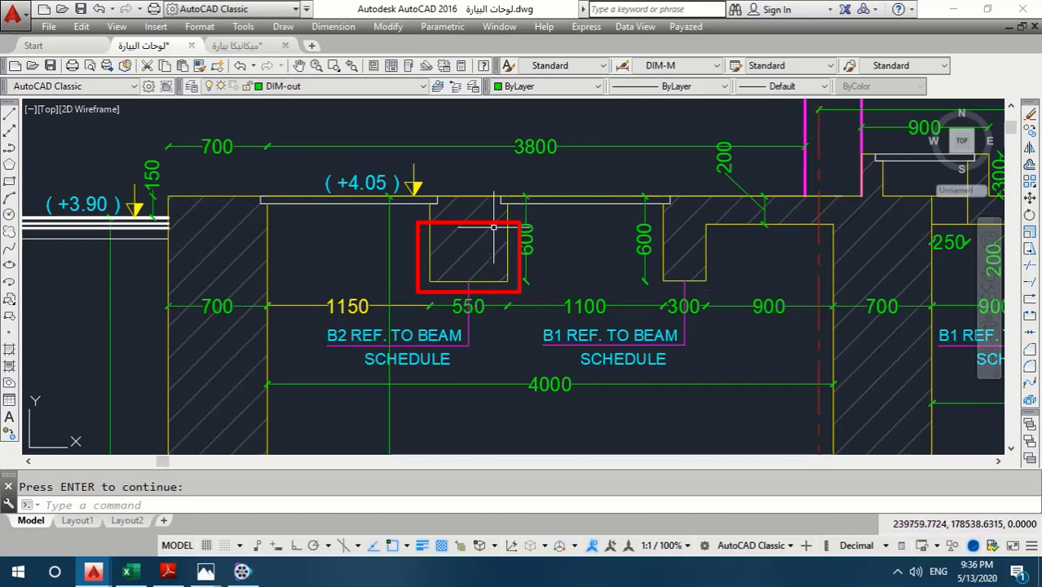
scroll(514, 219, down, 4)
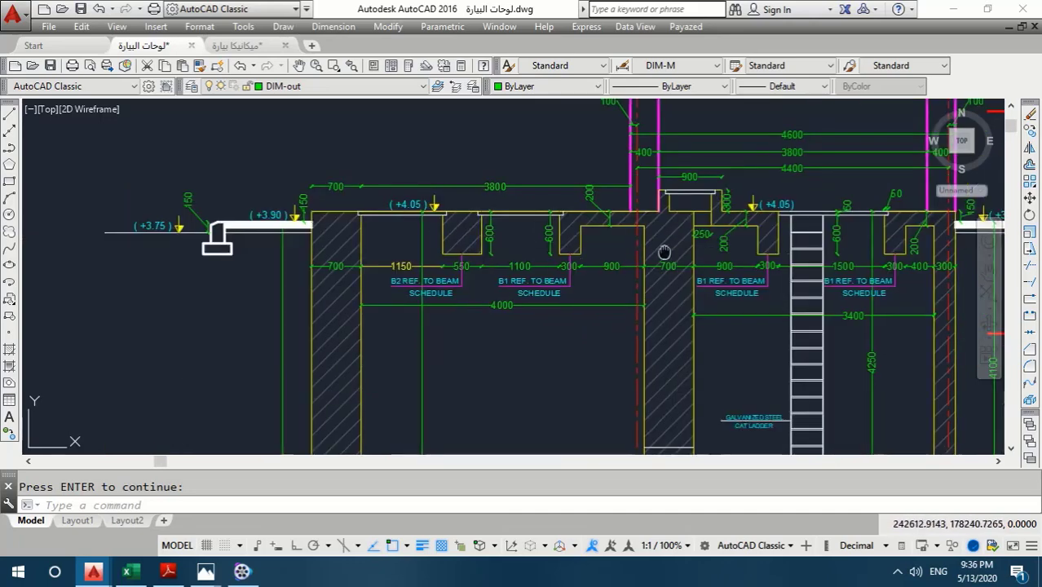
middle_drag(662, 251, 534, 251)
scroll(743, 264, up, 4)
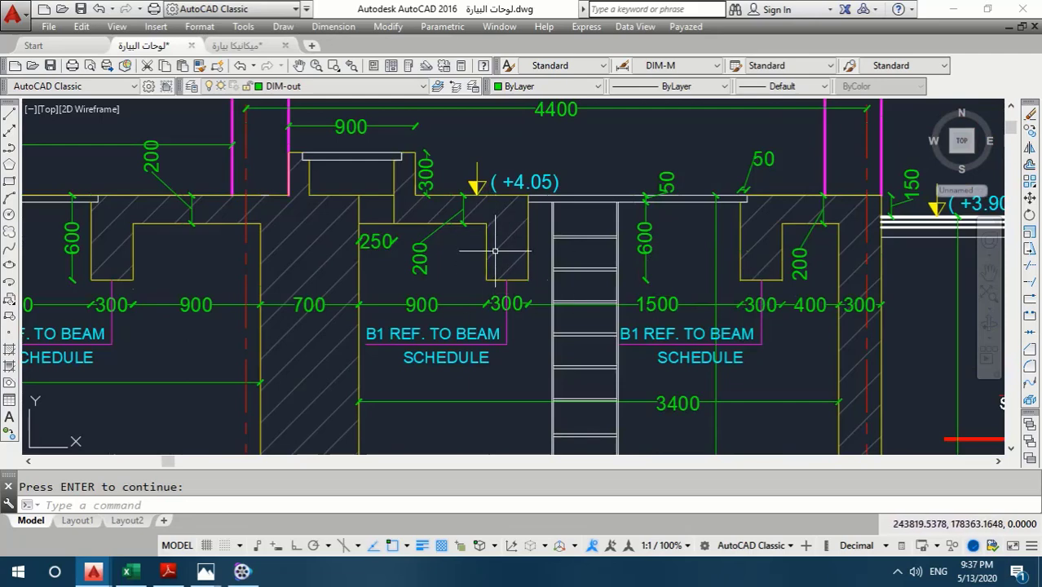
scroll(728, 269, down, 3)
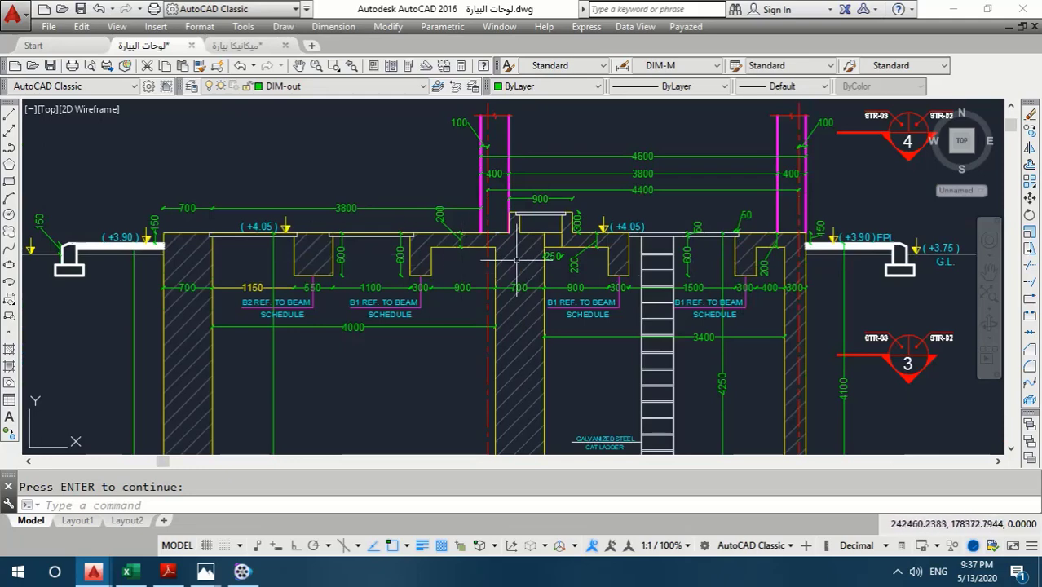
scroll(516, 260, down, 5)
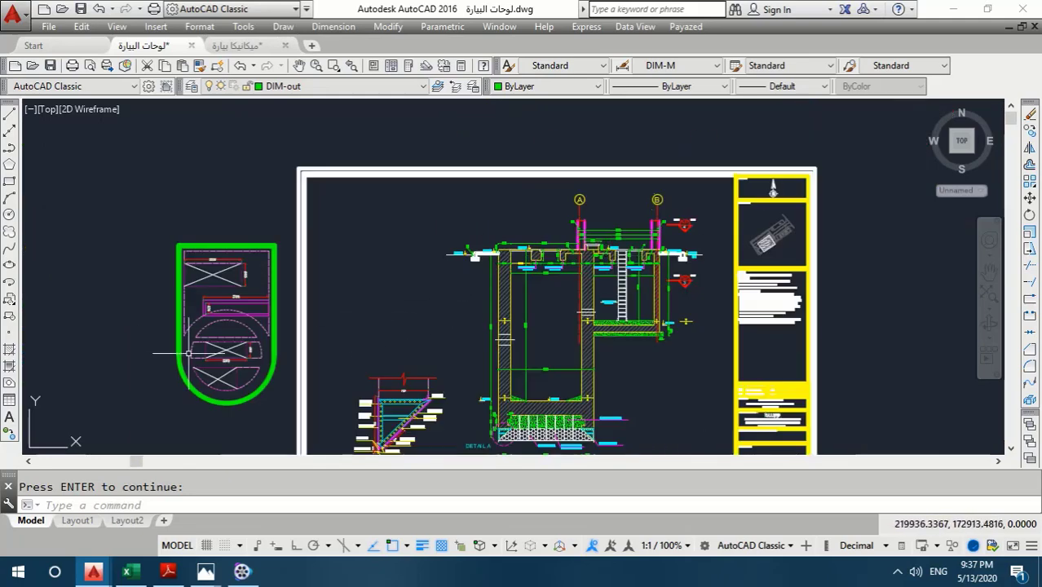
scroll(326, 351, up, 3)
- Zoom and pan around the pit plan near the 3595 dimension, recentring the plan
scroll(507, 357, up, 2)
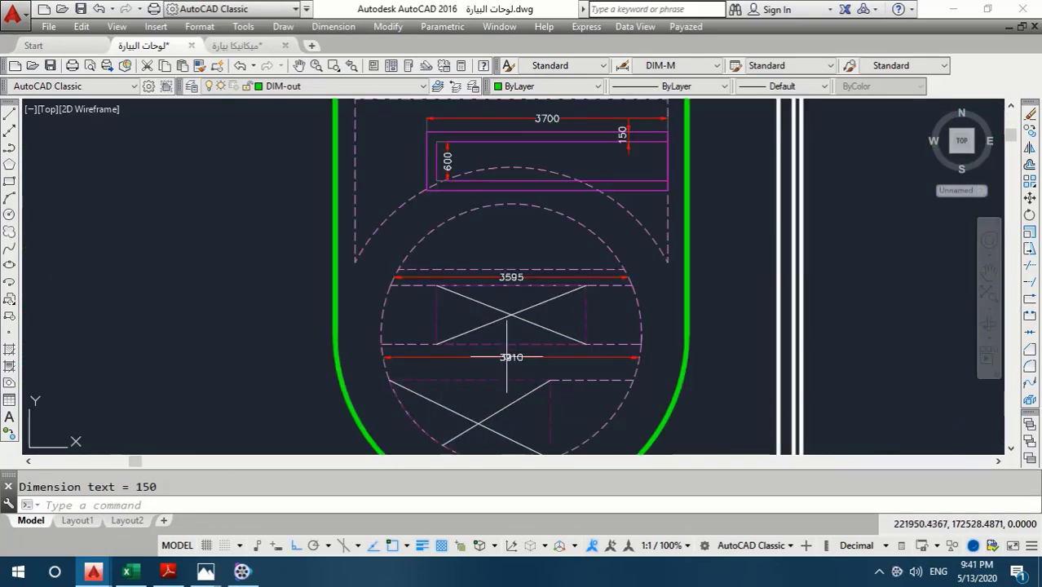
scroll(507, 357, up, 2)
scroll(477, 354, down, 2)
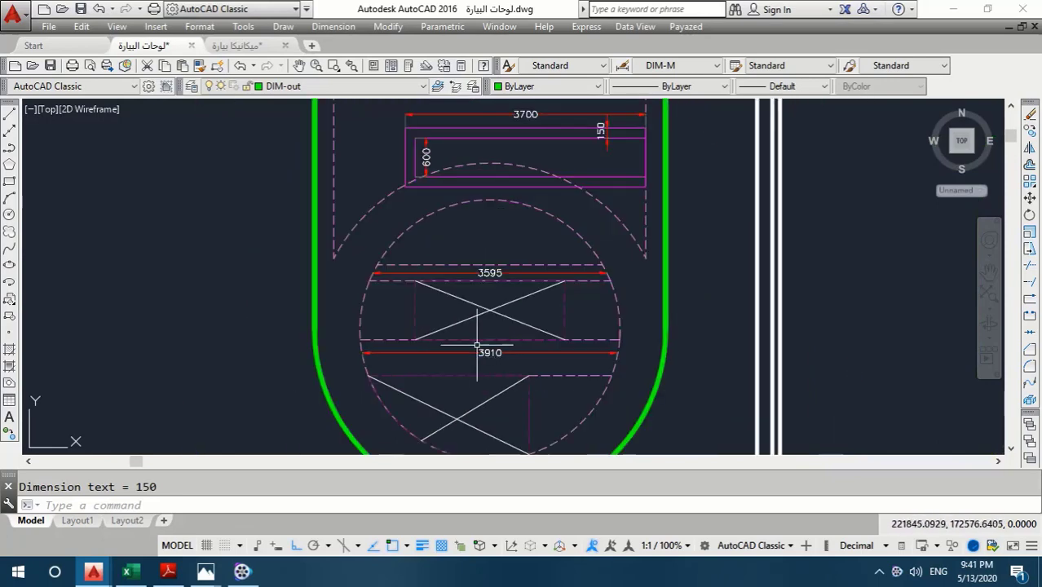
scroll(483, 361, up, 2)
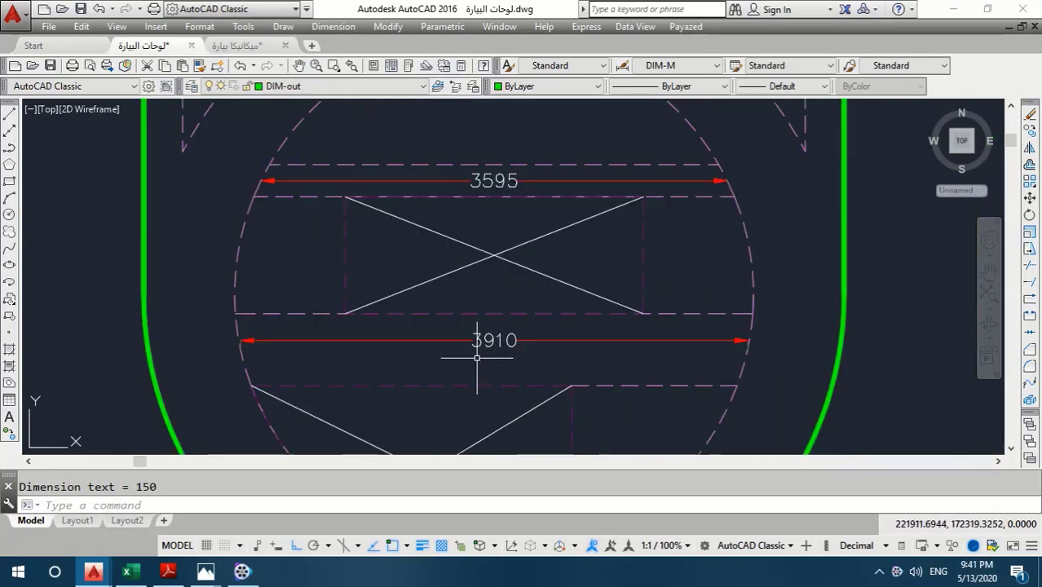
middle_drag(464, 245, 456, 282)
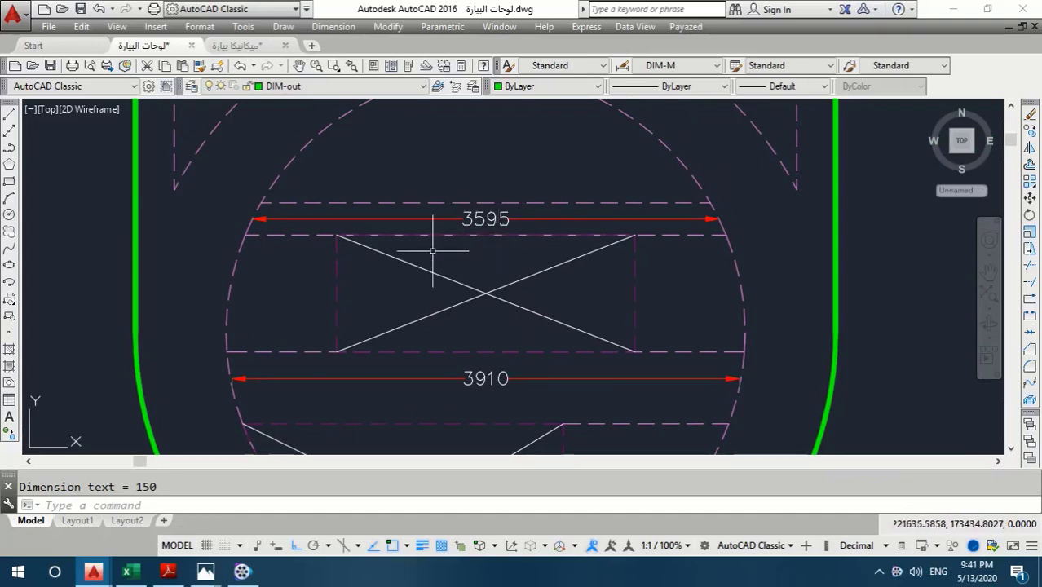
scroll(522, 277, down, 2)
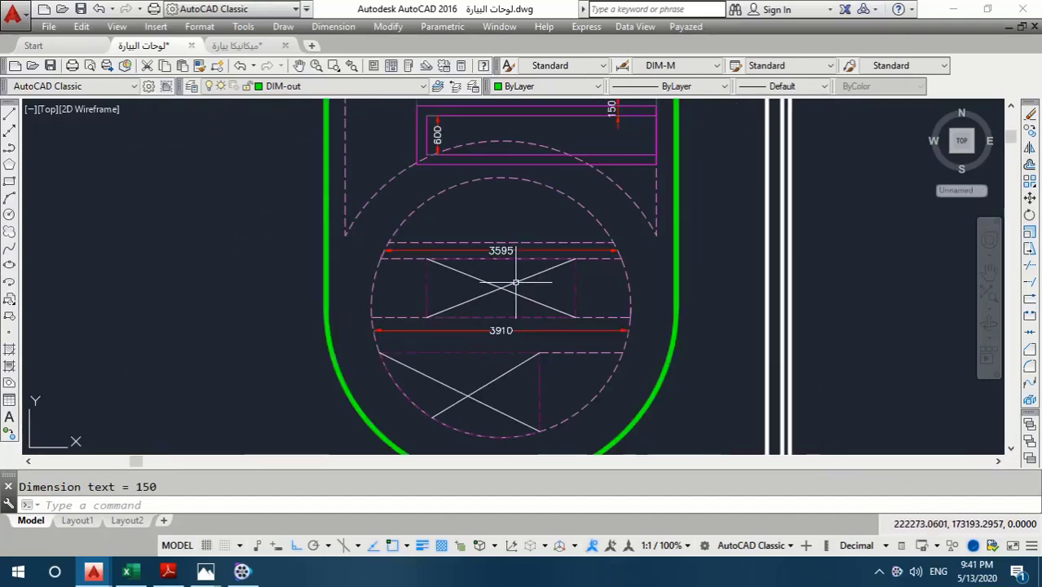
scroll(795, 226, down, 2)
scroll(729, 294, up, 1)
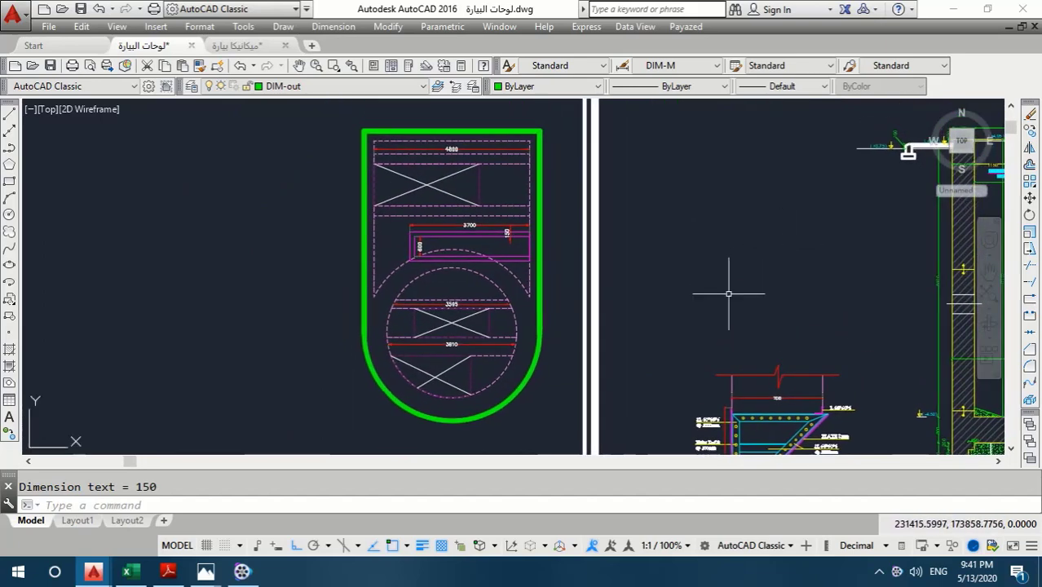
middle_drag(418, 328, 404, 331)
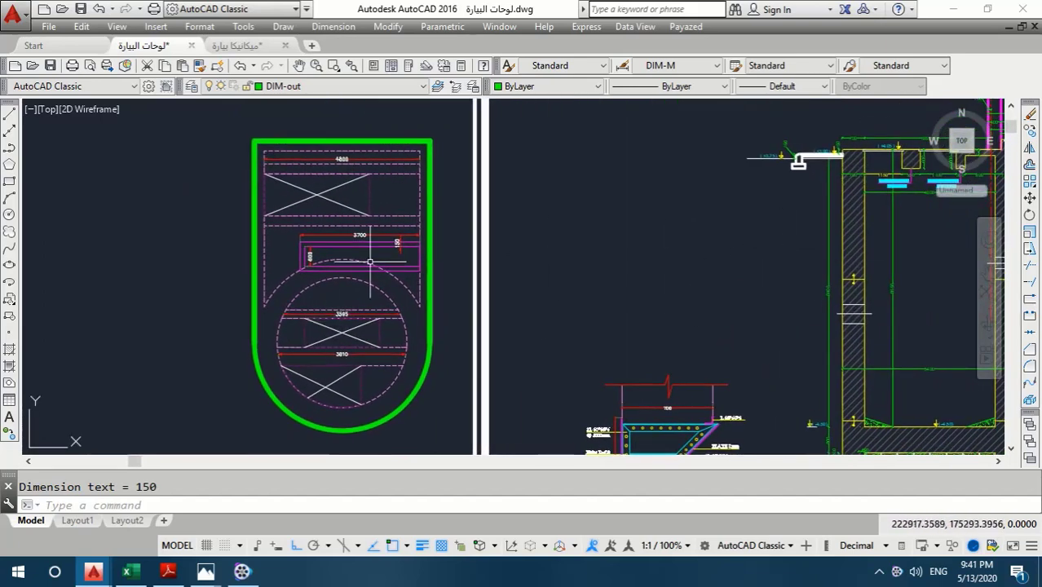
scroll(433, 312, up, 1)
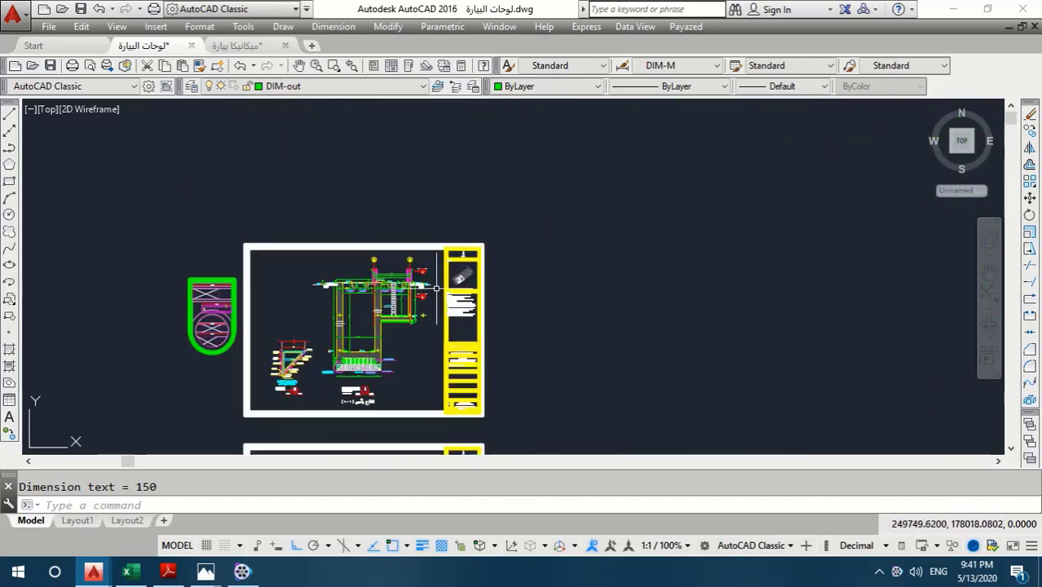
scroll(433, 312, up, 2)
scroll(433, 312, up, 2)
scroll(433, 313, up, 2)
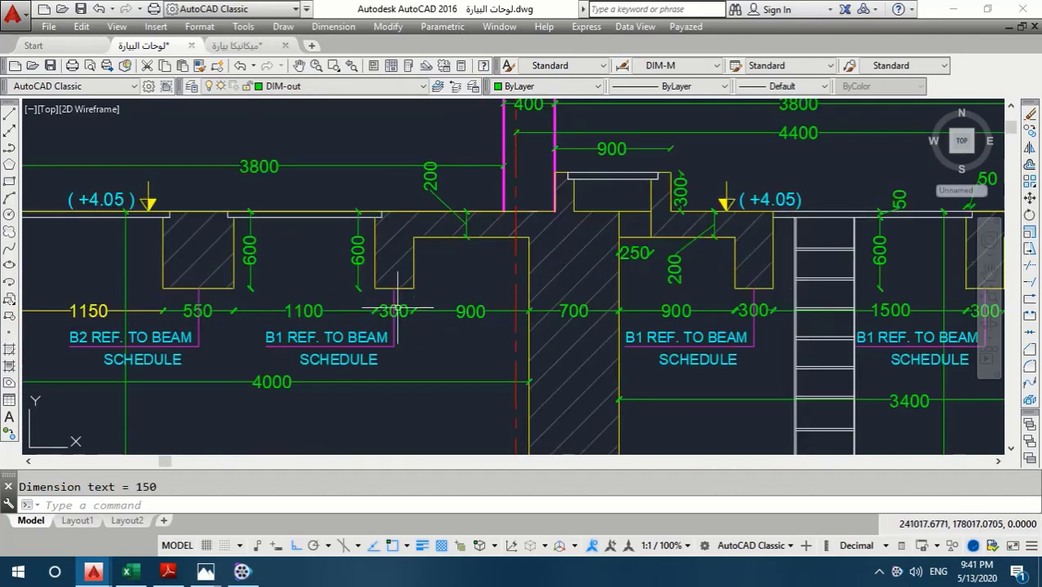
scroll(228, 311, up, 2)
scroll(599, 281, down, 8)
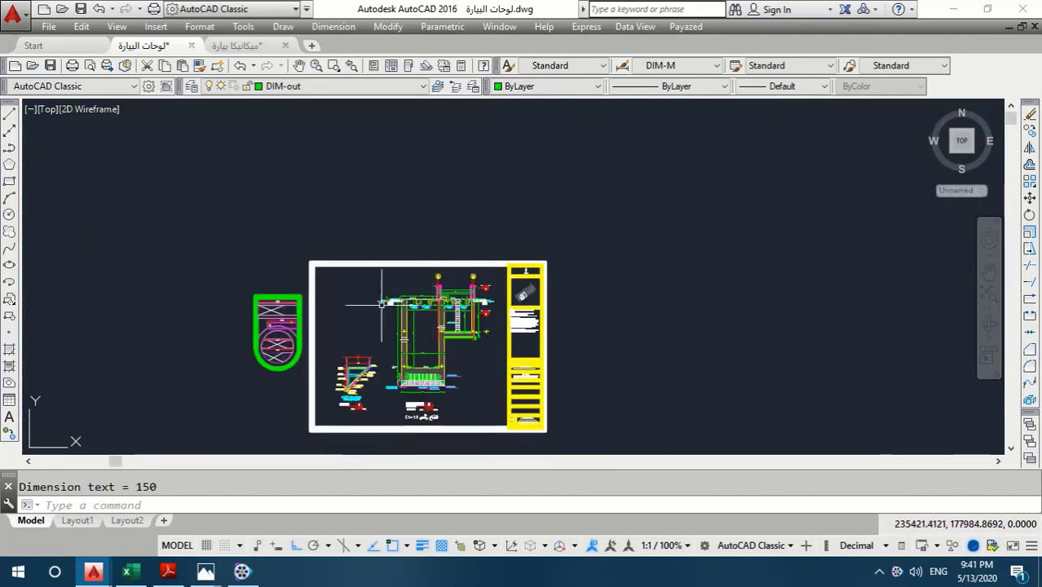
scroll(274, 322, up, 5)
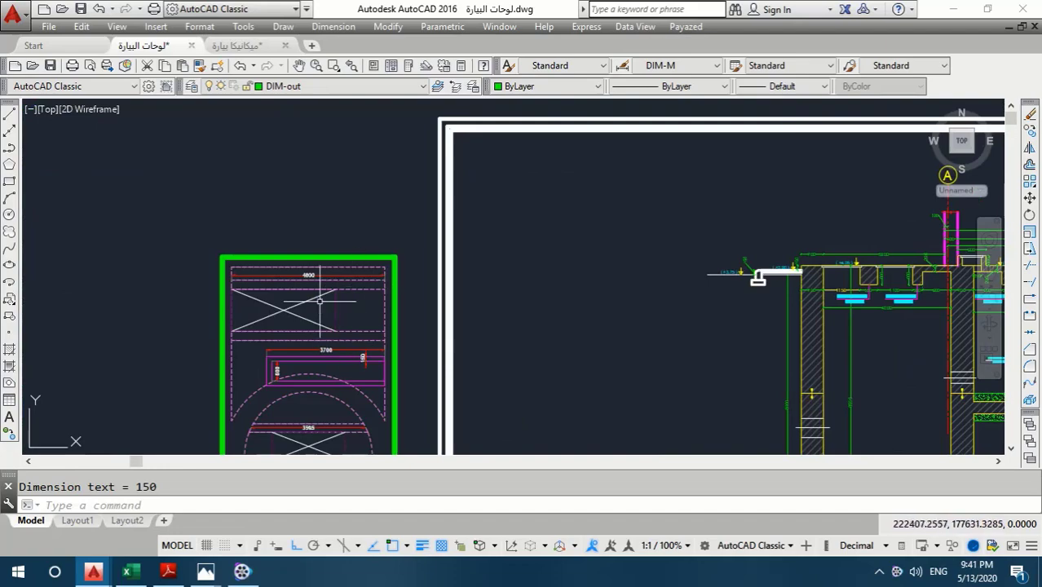
scroll(356, 286, down, 2)
scroll(708, 320, up, 3)
scroll(708, 320, up, 3)
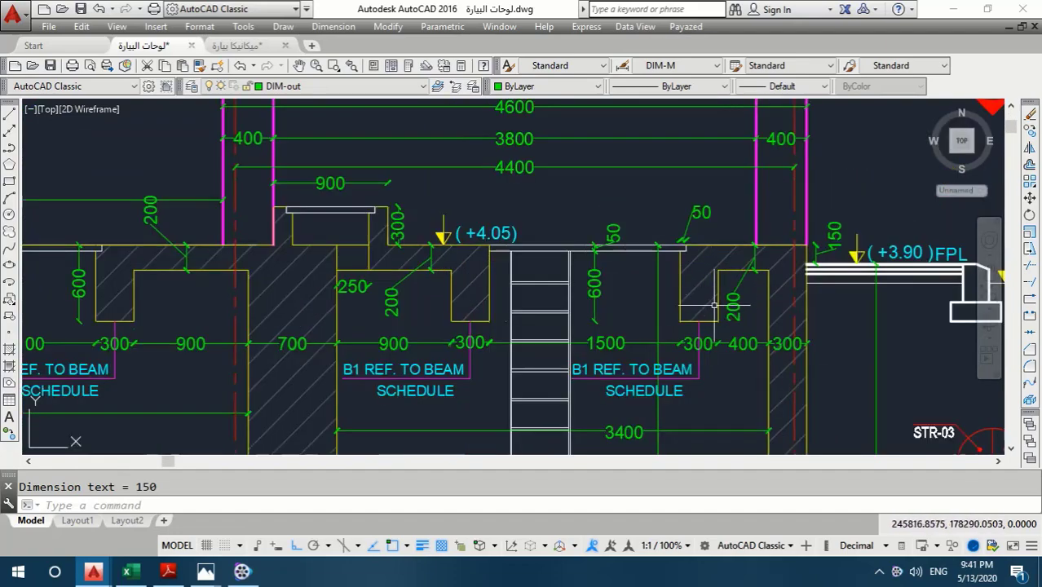
scroll(695, 330, down, 5)
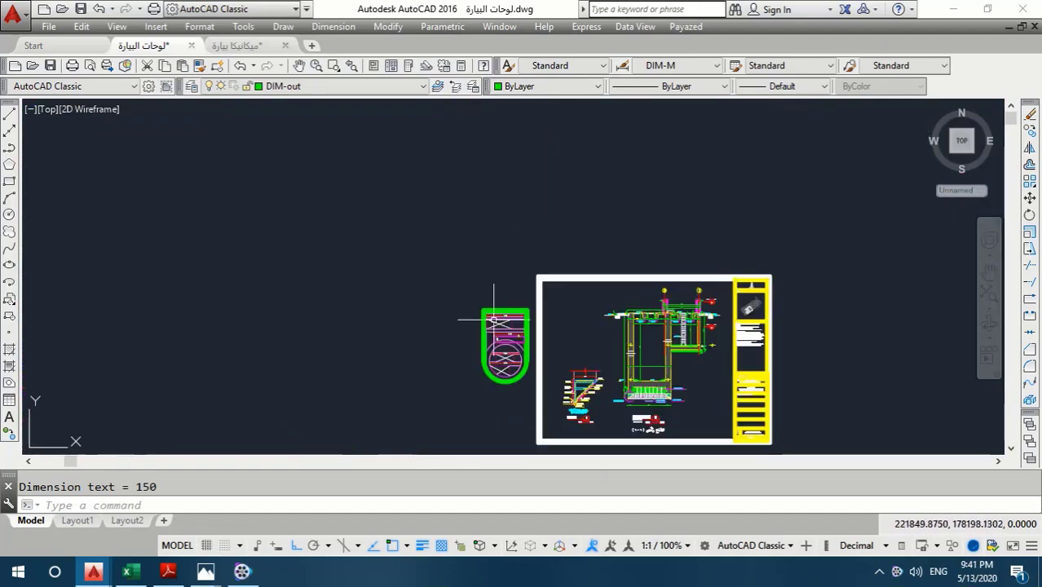
scroll(513, 326, up, 2)
scroll(516, 244, up, 3)
scroll(516, 219, up, 3)
scroll(506, 181, up, 3)
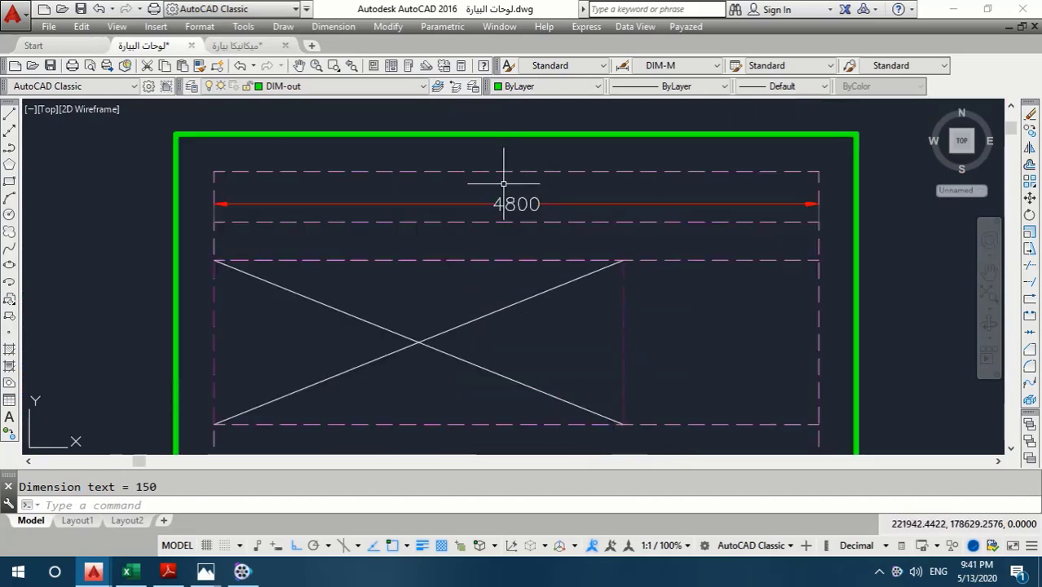
scroll(482, 211, down, 5)
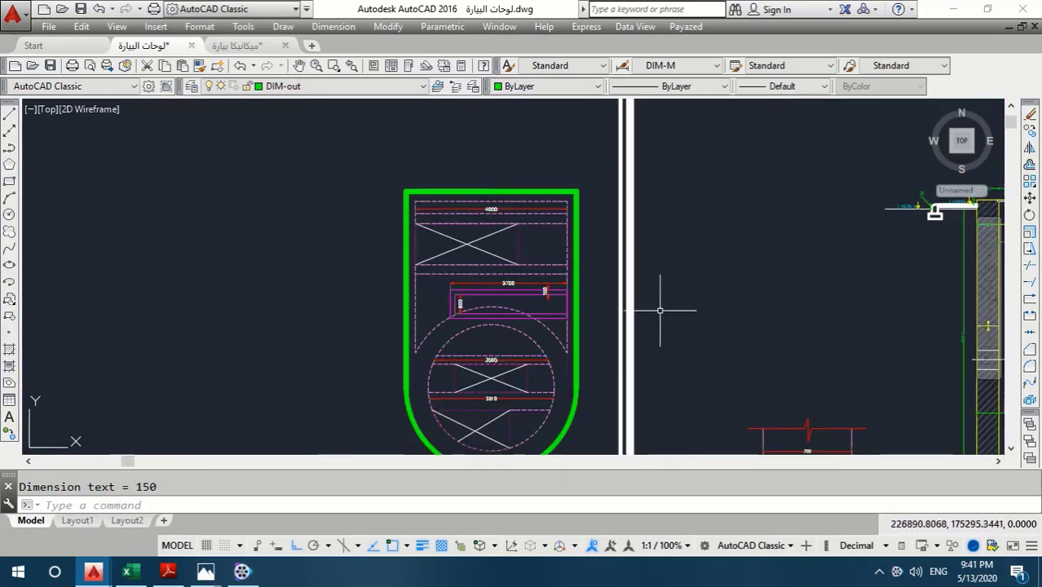
- Move to the ladder section, then zoom in on the 3700 beam dimensioned 150 and 600
mouse_move(663, 296)
middle_down()
mouse_move(430, 314)
mouse_move(248, 307)
middle_up()
scroll(725, 196, up, 3)
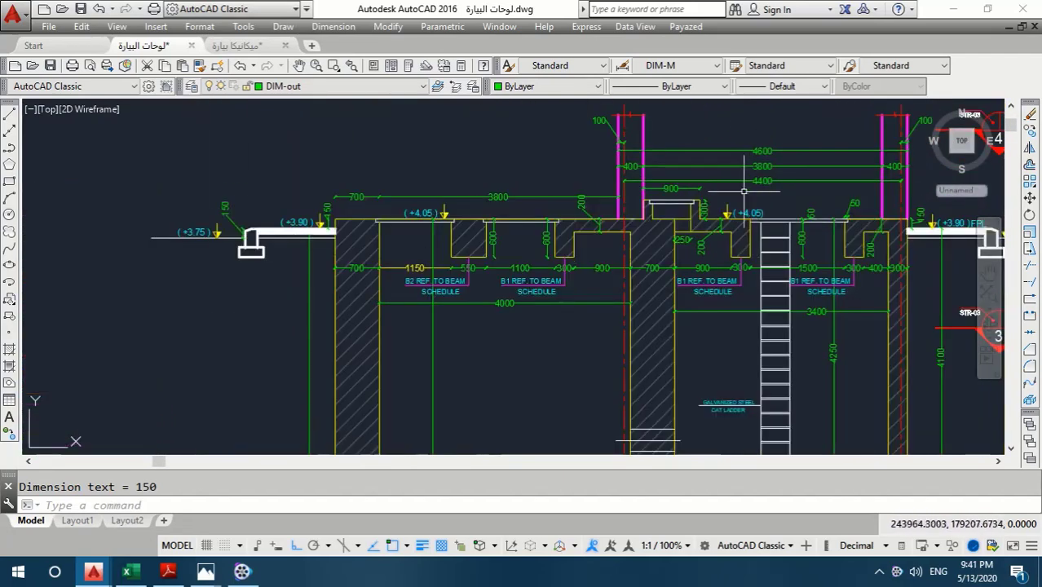
scroll(709, 210, up, 2)
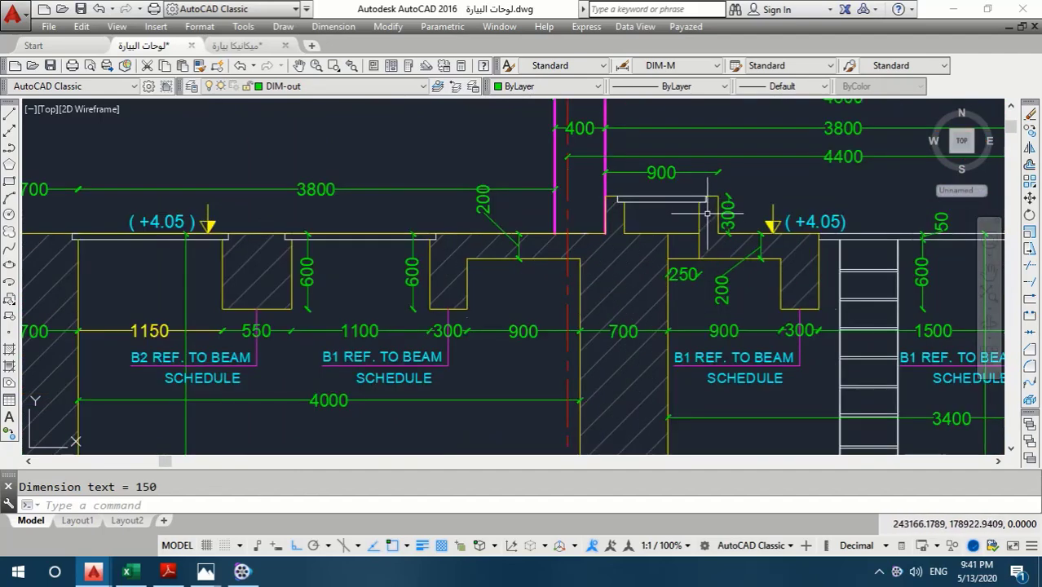
scroll(721, 222, up, 1)
scroll(689, 230, up, 2)
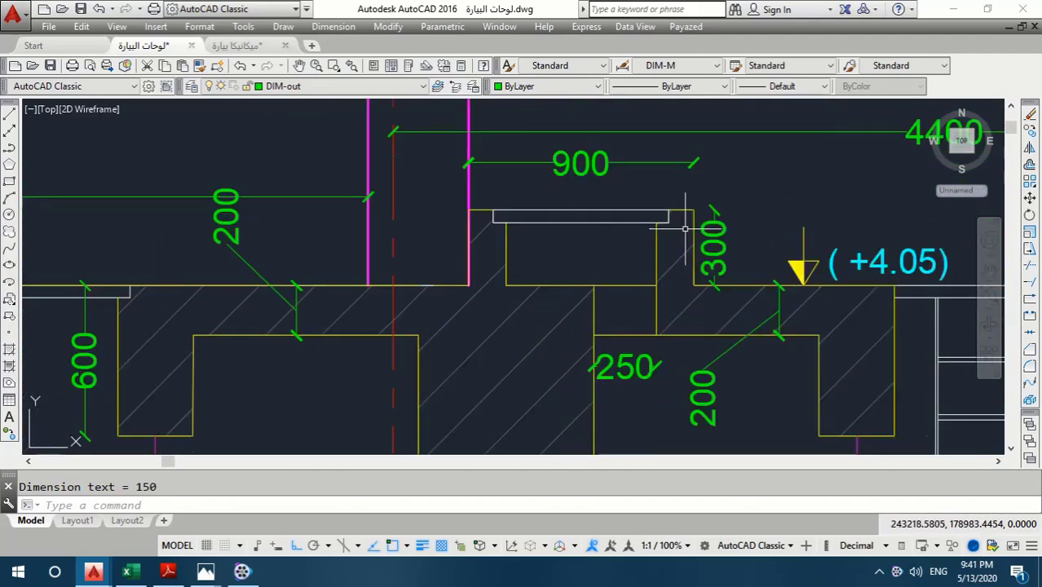
scroll(699, 221, down, 5)
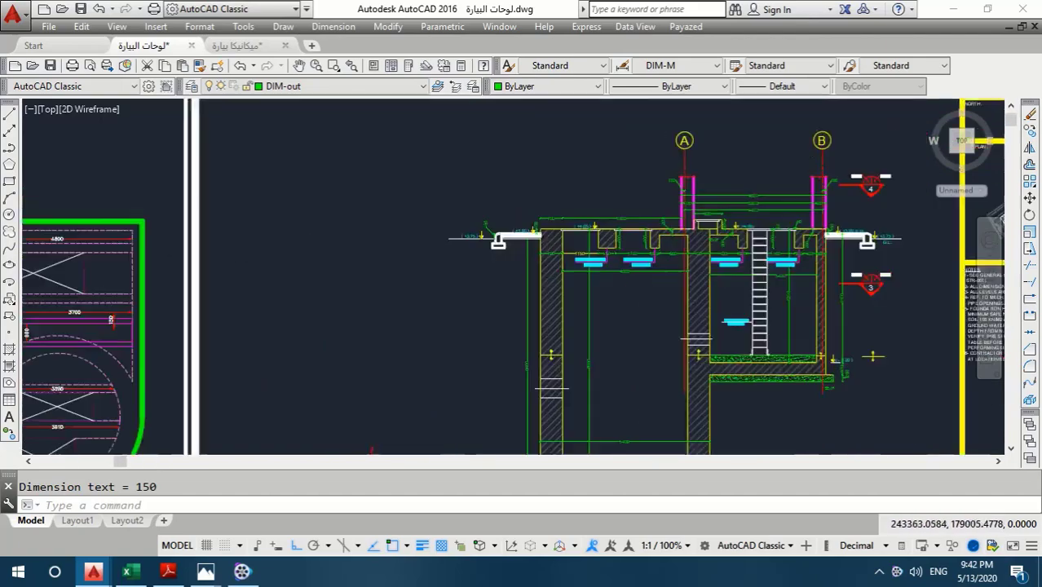
scroll(693, 229, down, 2)
scroll(681, 241, up, 4)
scroll(676, 245, up, 2)
scroll(725, 233, down, 3)
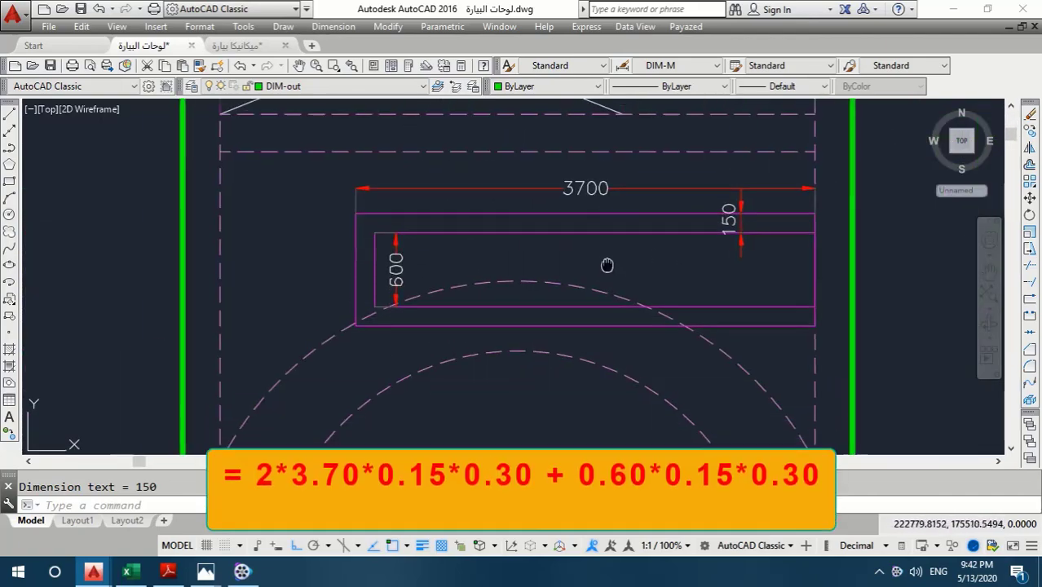
- Zoom out from the 3700 beam detail and pan to show the section elevation beside the plan
middle_drag(605, 263, 596, 273)
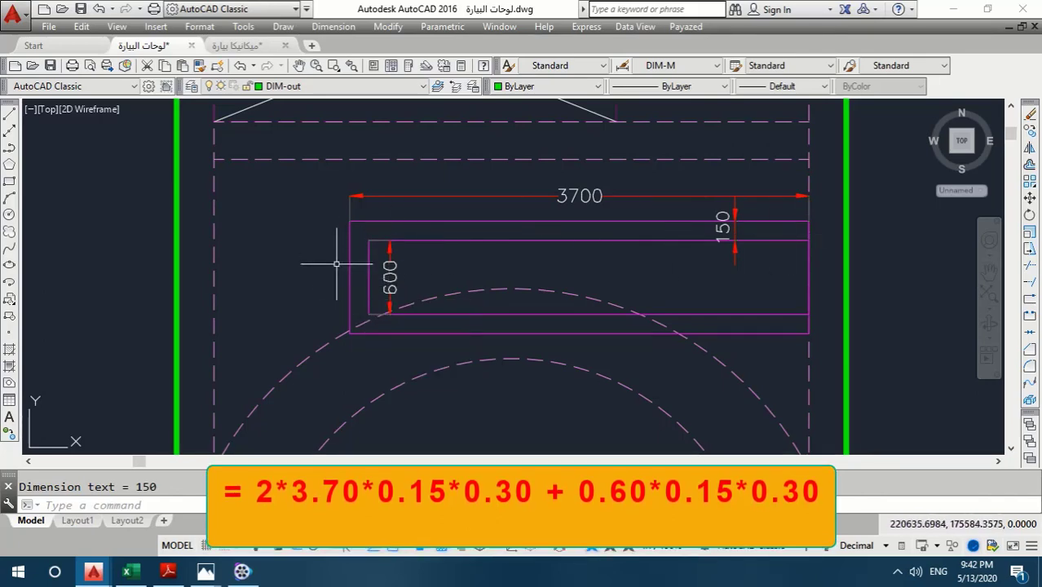
scroll(593, 290, down, 3)
scroll(706, 264, down, 5)
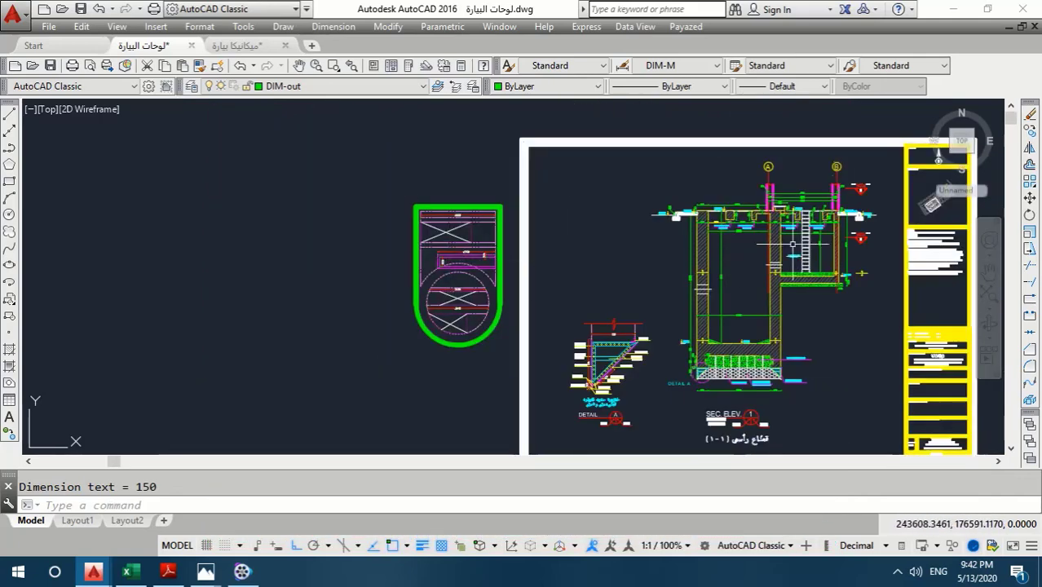
middle_drag(778, 245, 671, 248)
scroll(687, 239, up, 3)
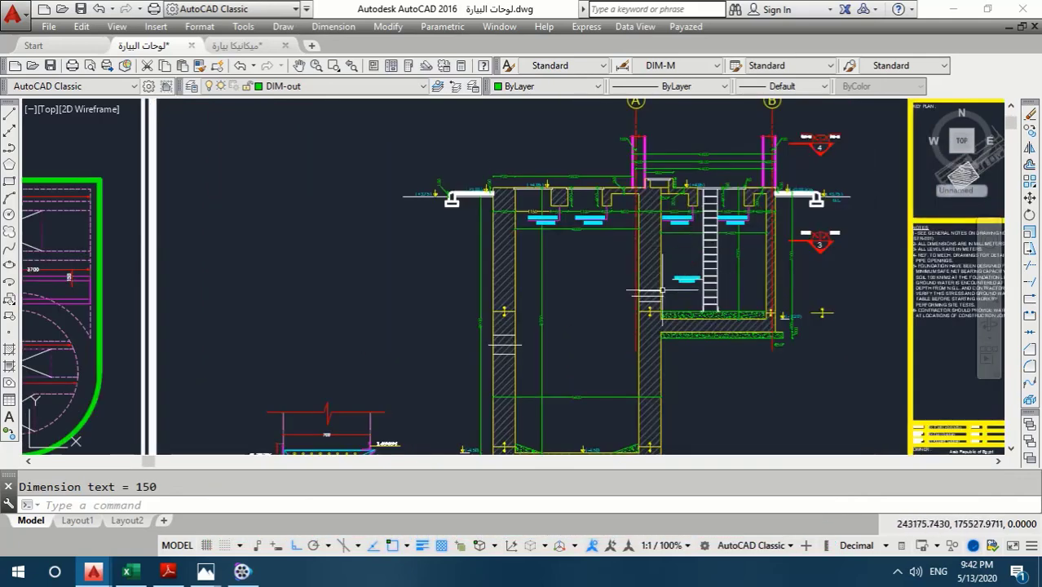
click(145, 538)
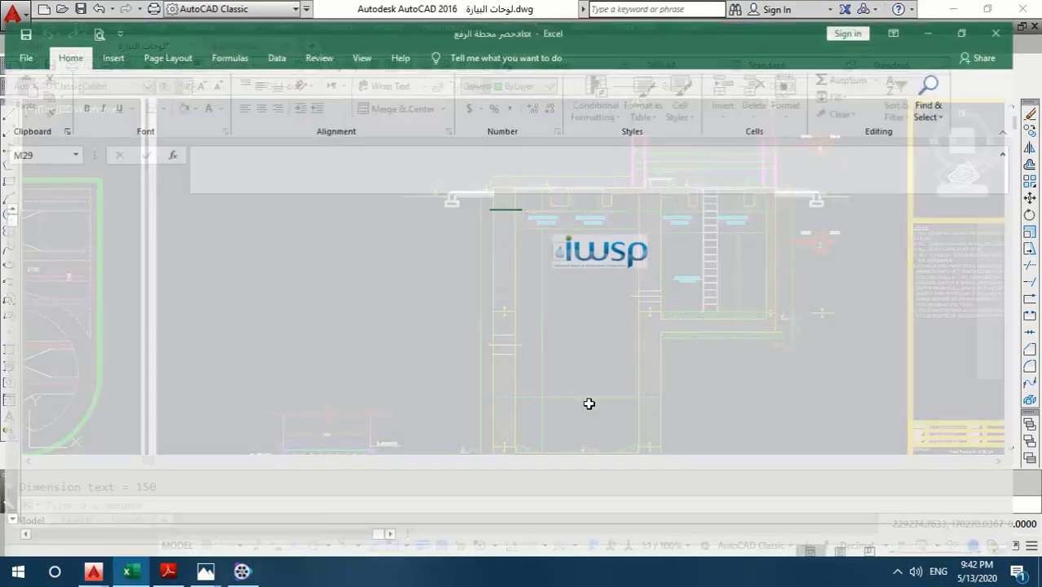
scroll(877, 335, down, 1)
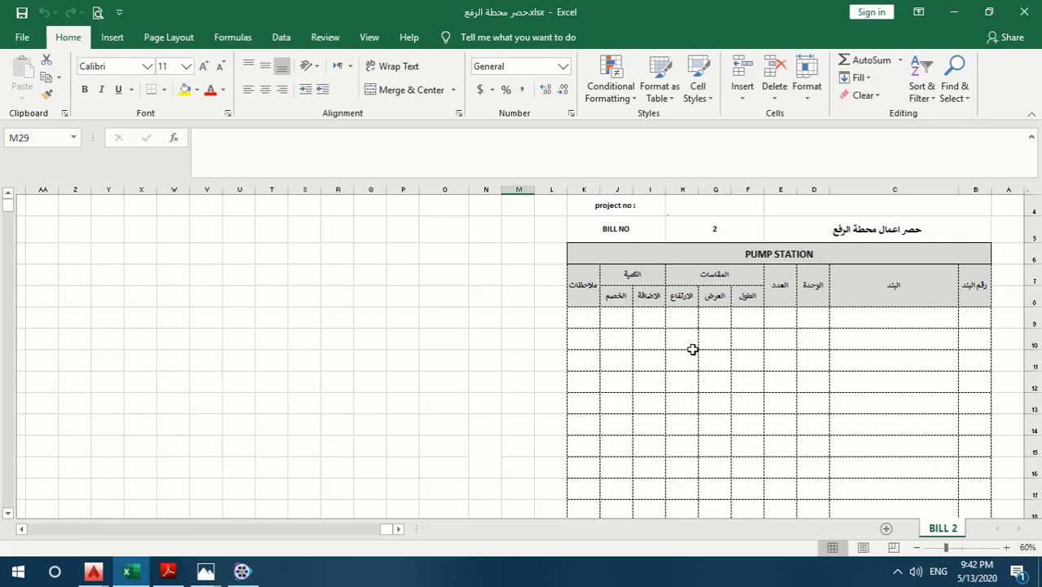
scroll(692, 349, down, 2)
scroll(685, 351, down, 2)
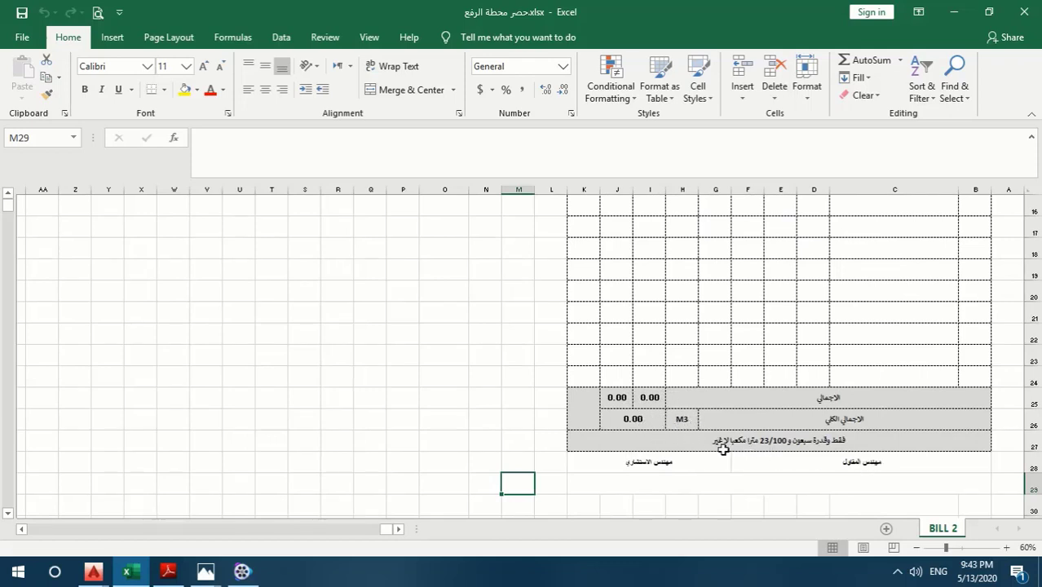
scroll(674, 391, up, 2)
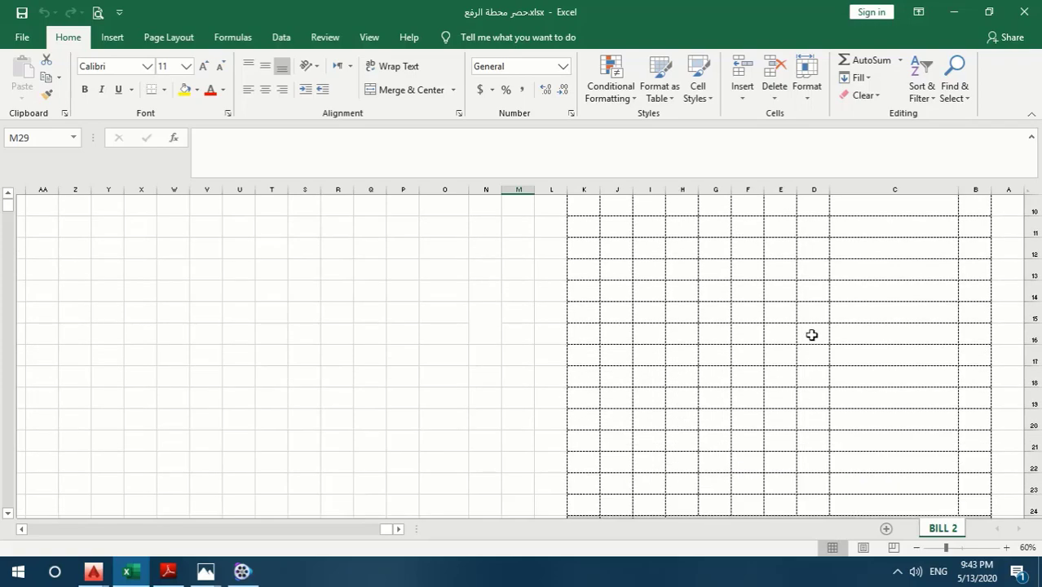
scroll(811, 335, up, 2)
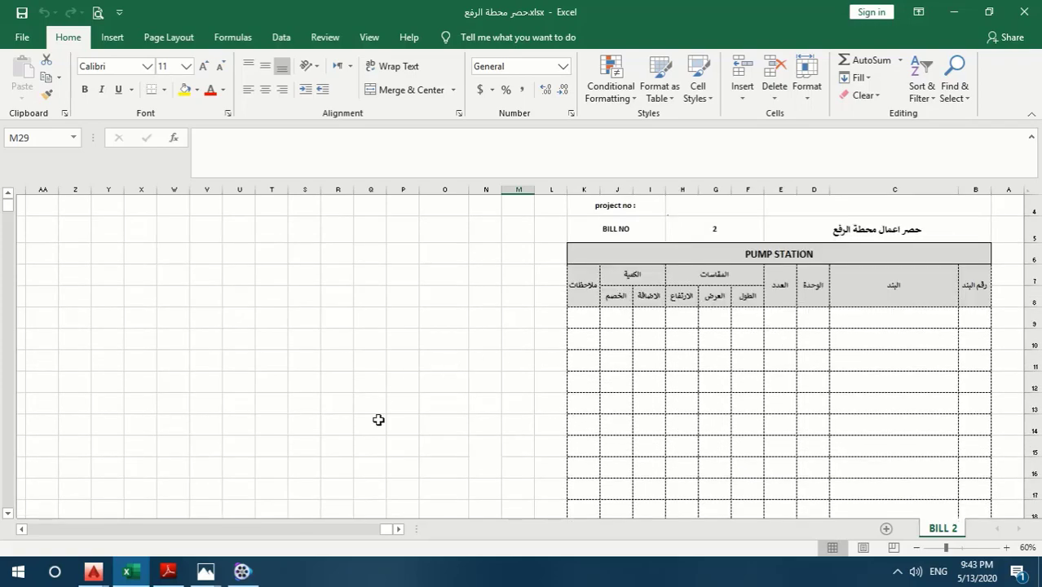